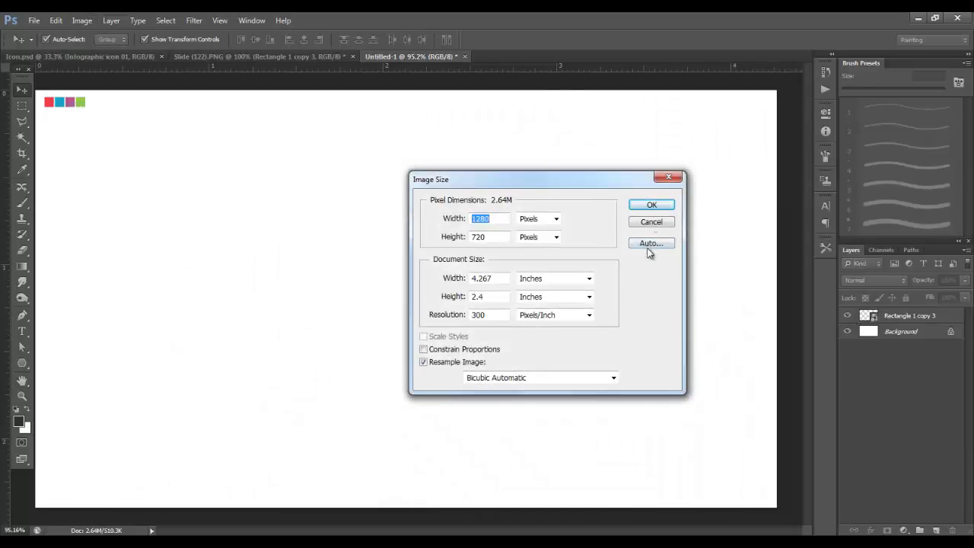
# Cancel the Image Size settings and display the grid over the canvas.
pyautogui.click(651, 223)
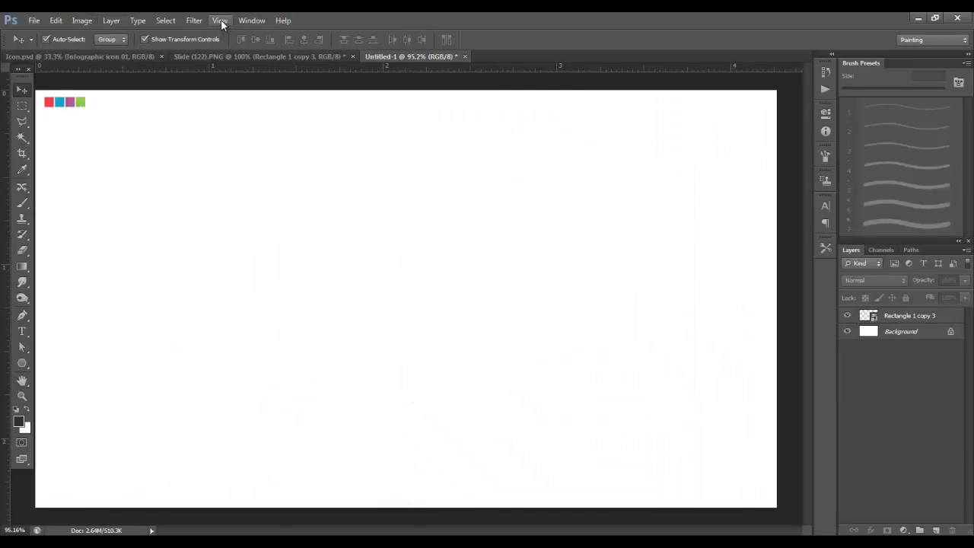
pyautogui.click(219, 20)
pyautogui.moveTo(281, 202)
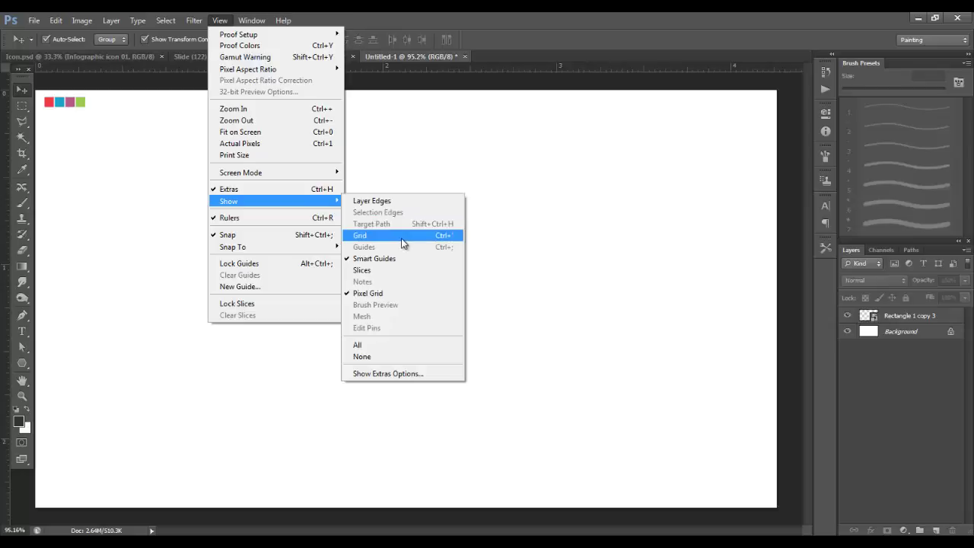
pyautogui.click(400, 239)
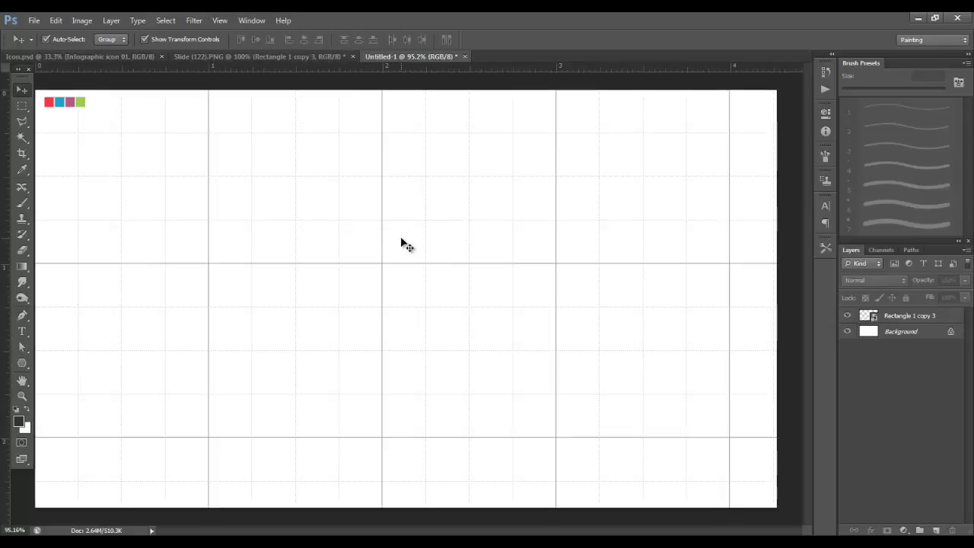
# Draw a dark upright shape with a peaked top, about 150 × 245 px, using the Pen tool and move it to the canvas's upper left.
pyautogui.click(21, 314)
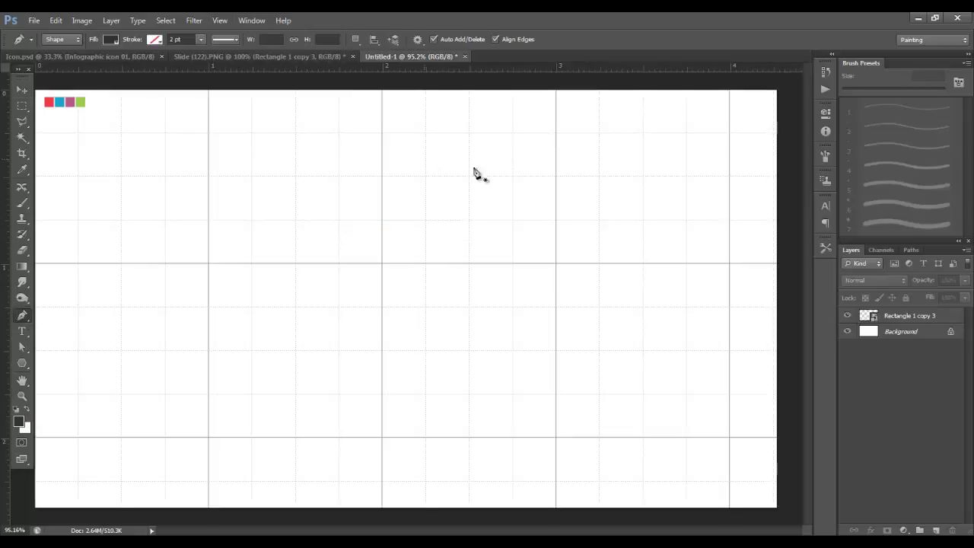
pyautogui.click(382, 220)
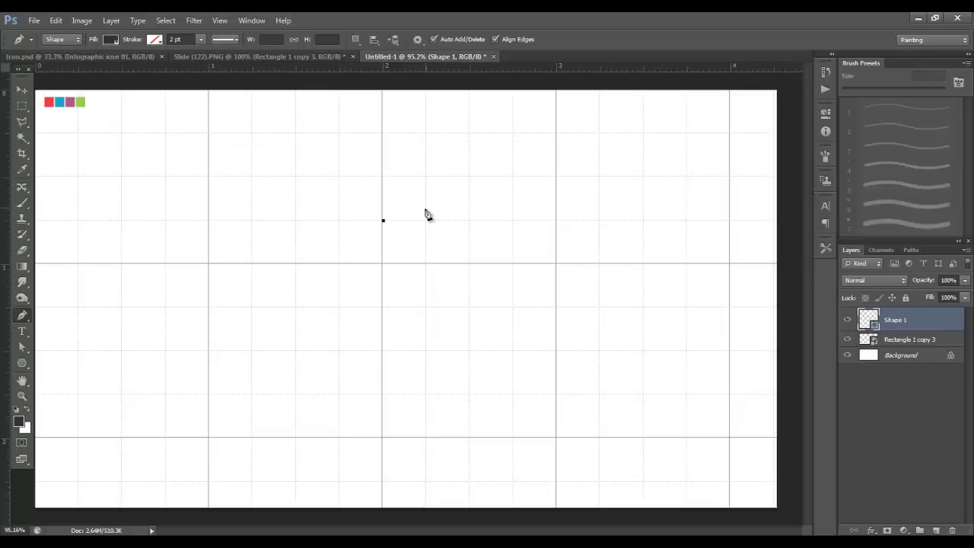
pyautogui.click(426, 209)
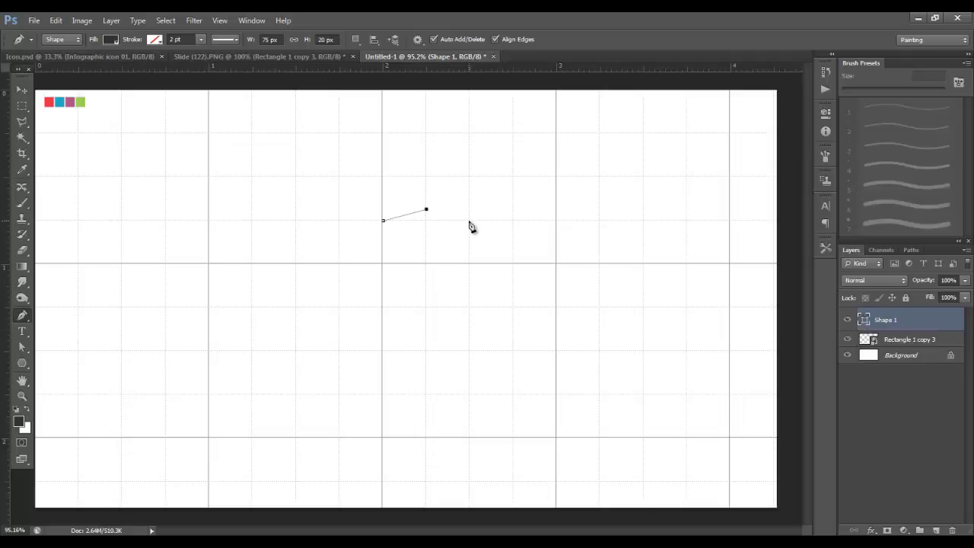
pyautogui.hotkey('ctrl', 'z')
pyautogui.click(470, 221)
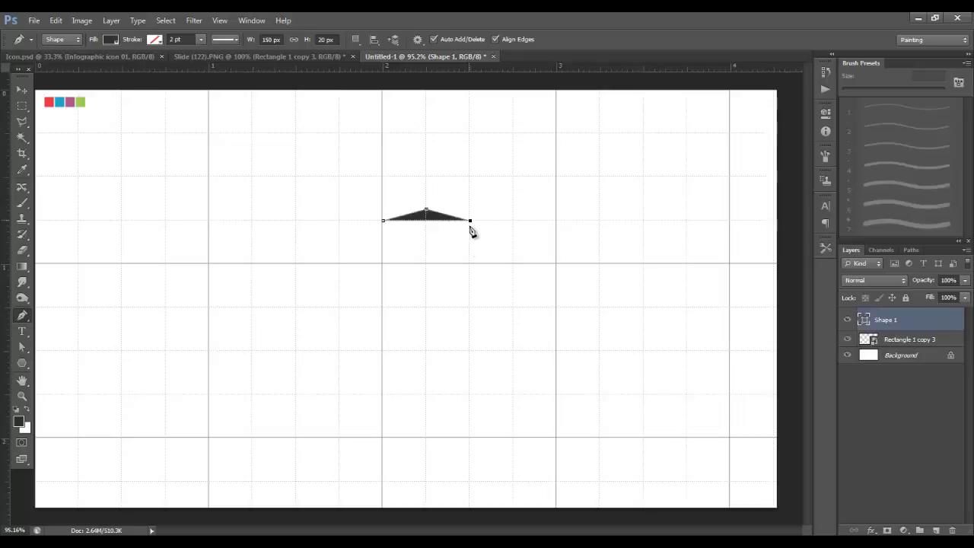
pyautogui.click(470, 351)
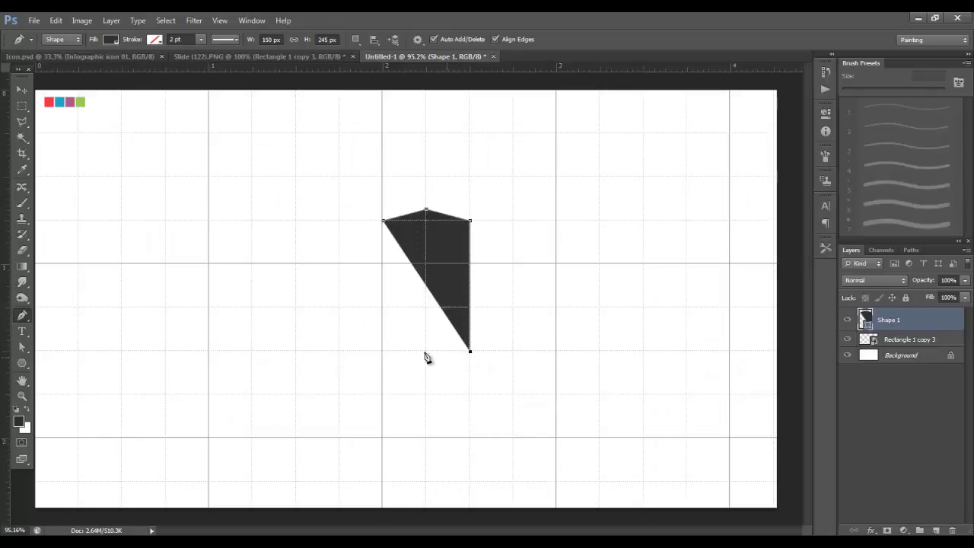
pyautogui.click(384, 352)
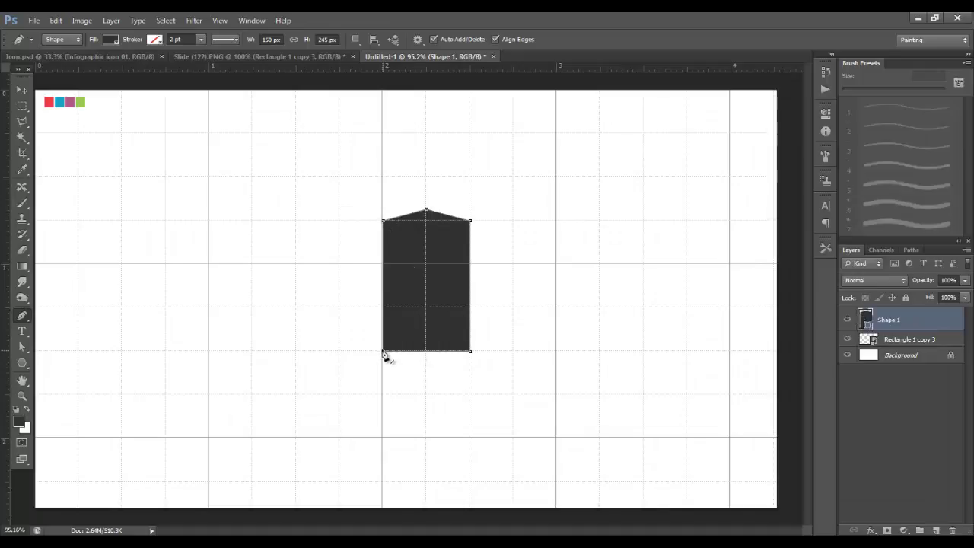
pyautogui.click(384, 224)
pyautogui.click(22, 90)
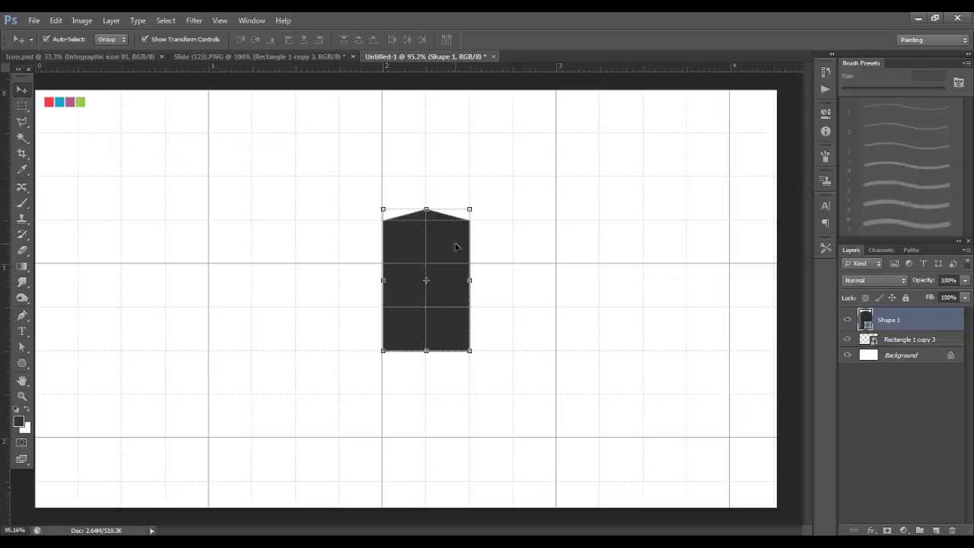
pyautogui.moveTo(455, 246); pyautogui.dragTo(260, 187)
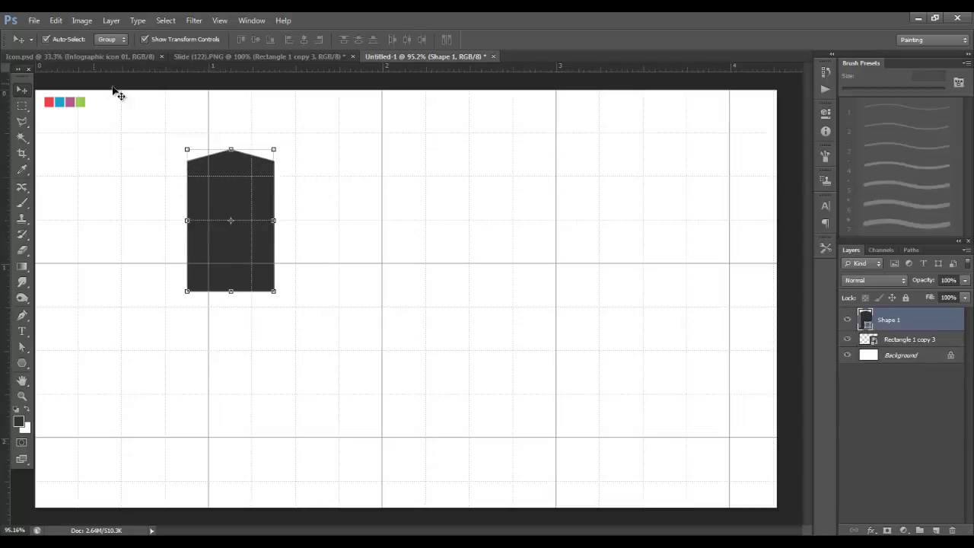
# Duplicate the upright shape, rotate the copy -90° and place it directly below the original, with its peak pointing left.
pyautogui.click(111, 20)
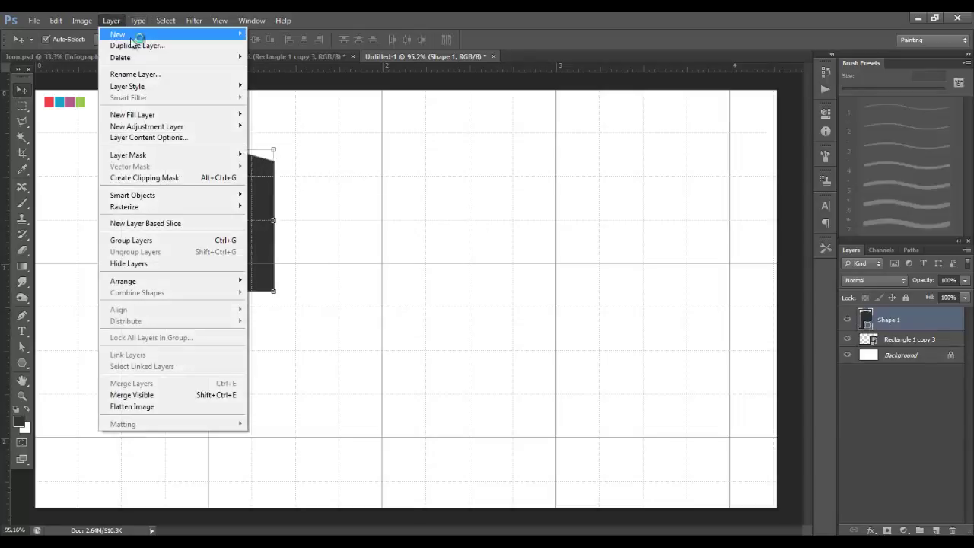
pyautogui.moveTo(122, 33)
pyautogui.click(304, 85)
pyautogui.moveTo(244, 232); pyautogui.dragTo(124, 272)
pyautogui.moveTo(264, 304); pyautogui.dragTo(188, 308)
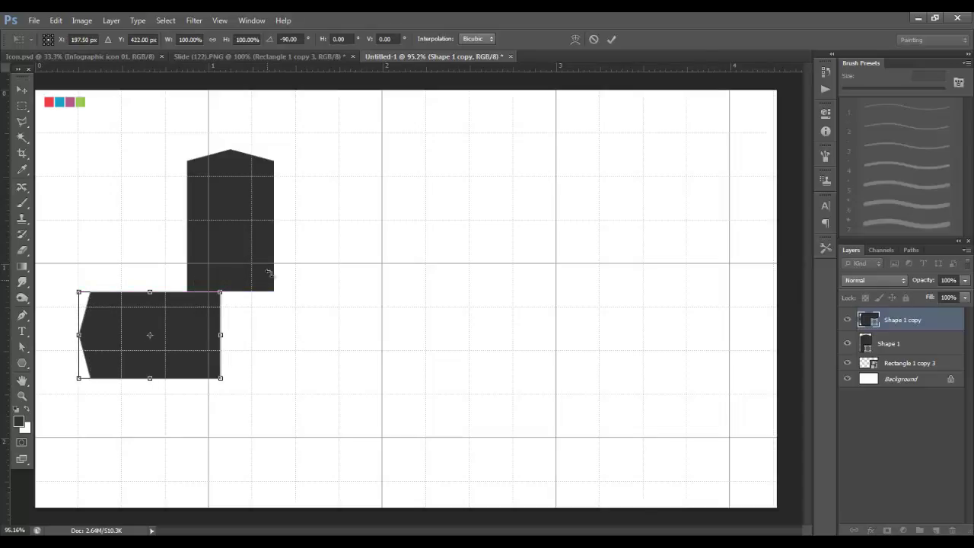
pyautogui.click(611, 39)
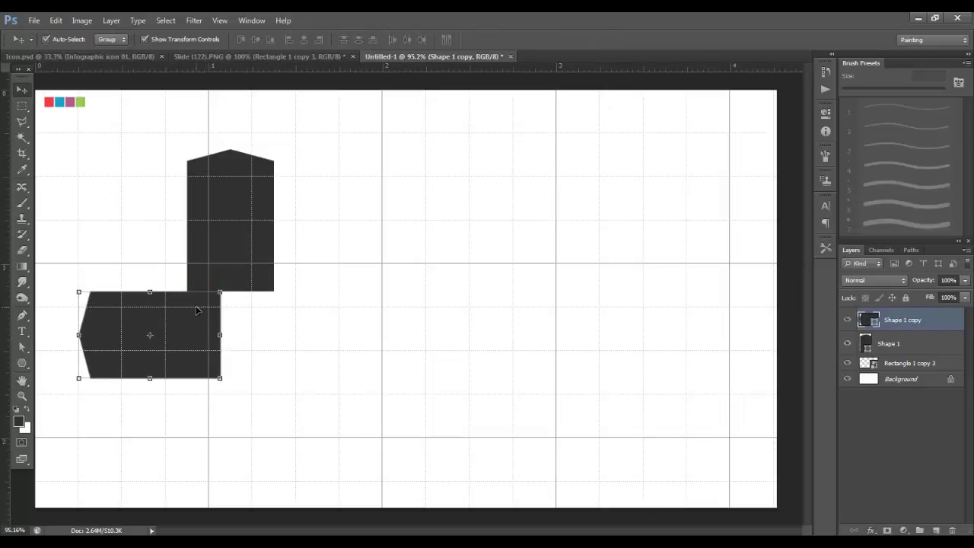
# Duplicate the horizontal shape, turn the copy so its peak points right and place it level with the first near the canvas's right edge.
pyautogui.click(111, 20)
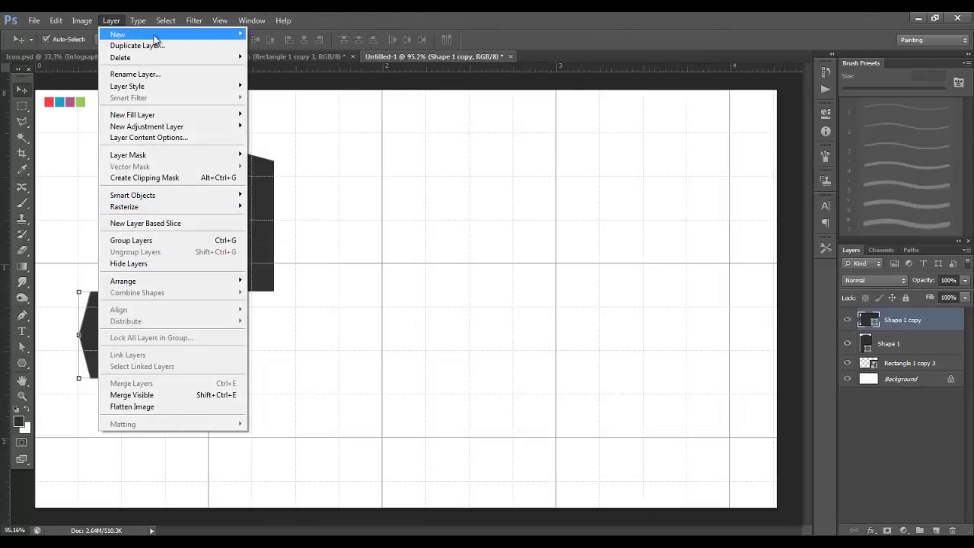
pyautogui.moveTo(155, 34)
pyautogui.click(326, 86)
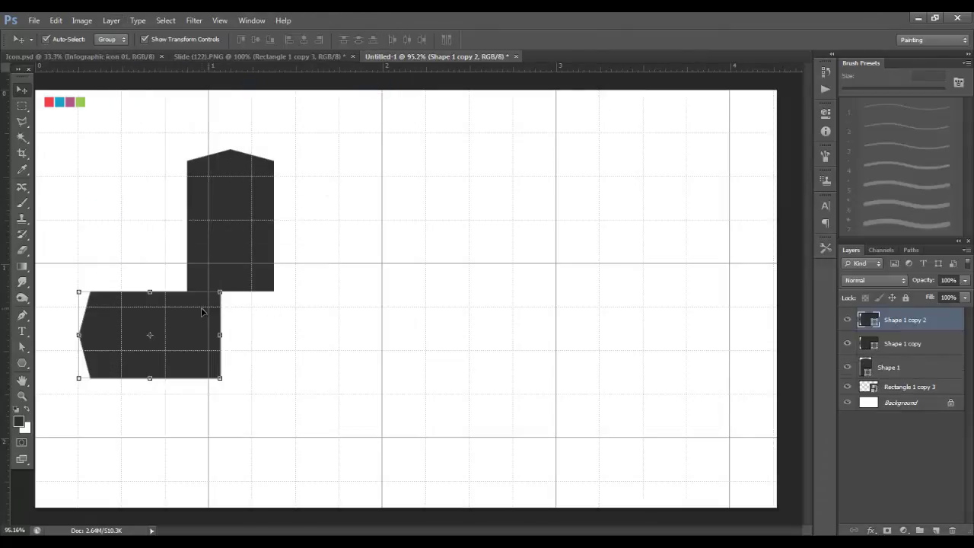
pyautogui.moveTo(195, 304); pyautogui.dragTo(353, 413)
pyautogui.moveTo(455, 333); pyautogui.dragTo(628, 340)
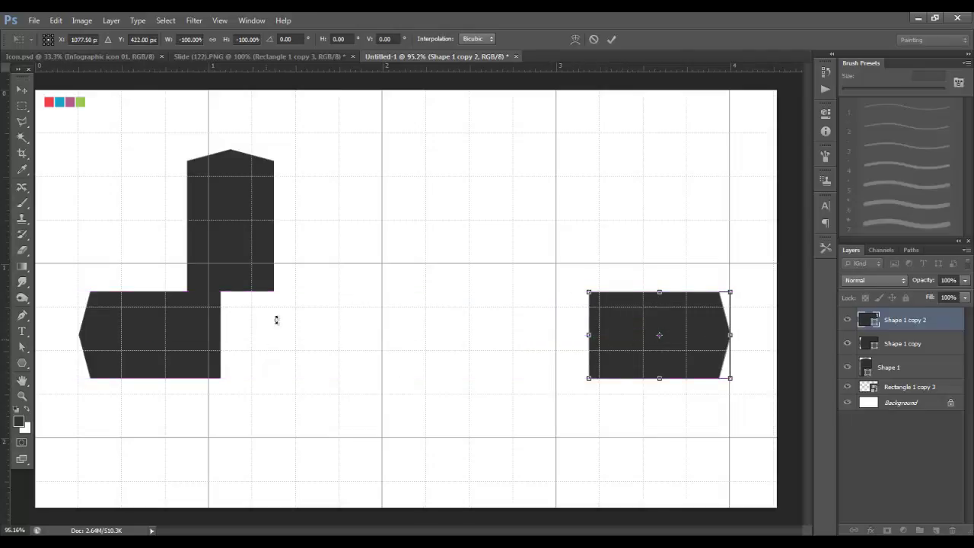
pyautogui.click(613, 41)
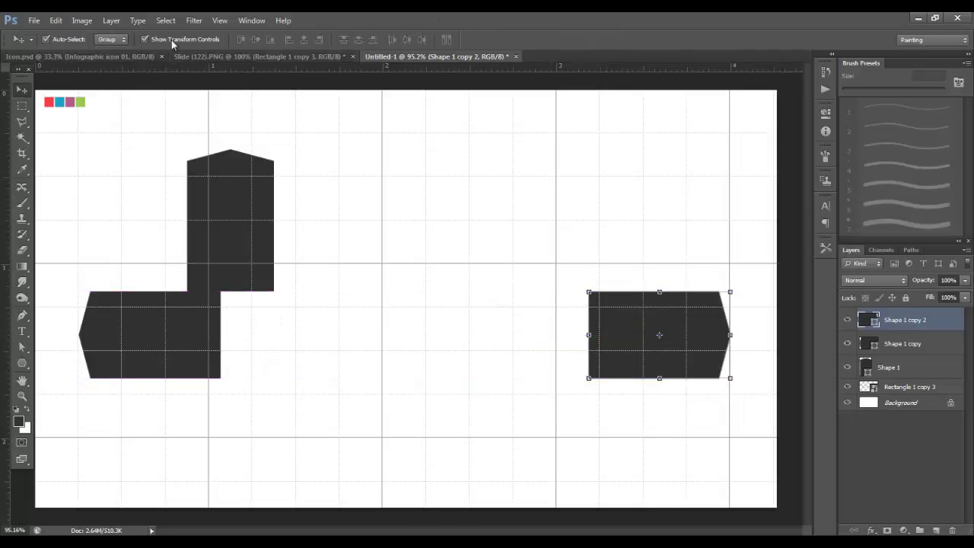
# Duplicate the right-pointing shape and stretch the copy across the gap so both end pieces join into one long bar.
pyautogui.click(111, 21)
pyautogui.moveTo(122, 34)
pyautogui.click(309, 86)
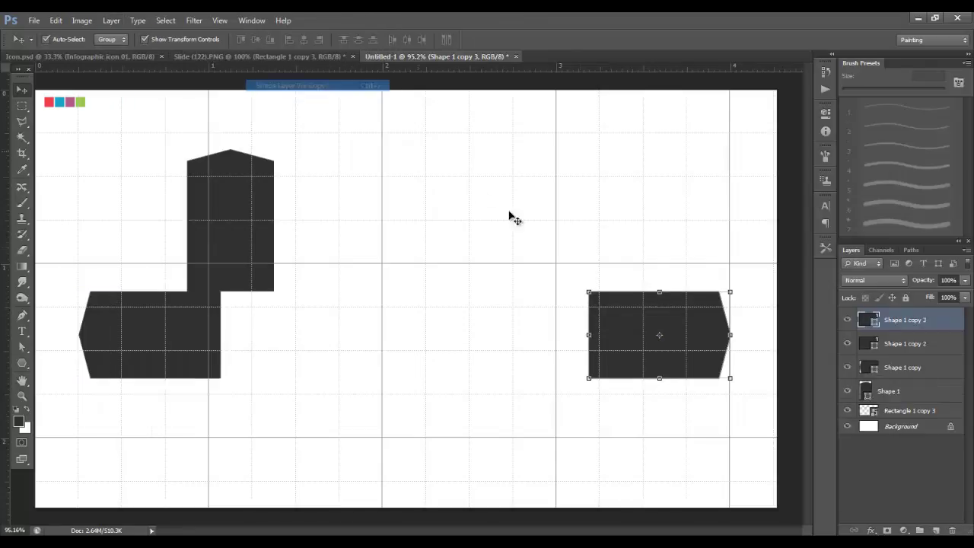
pyautogui.moveTo(589, 335); pyautogui.dragTo(159, 349)
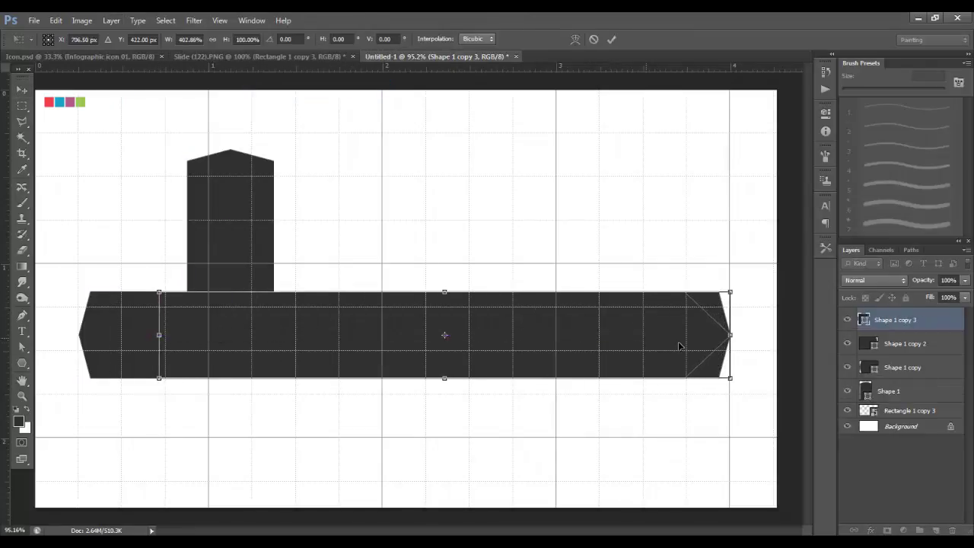
pyautogui.moveTo(729, 335); pyautogui.dragTo(687, 335)
pyautogui.press('Return')
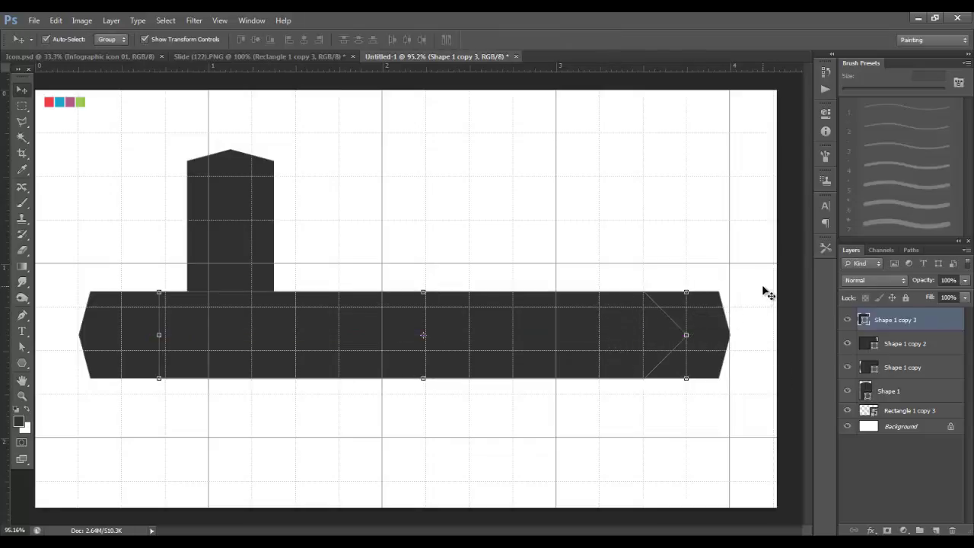
# Select the three horizontal bar pieces and merge them into a single shape layer.
pyautogui.moveTo(765, 289); pyautogui.dragTo(175, 362)
pyautogui.click(450, 256)
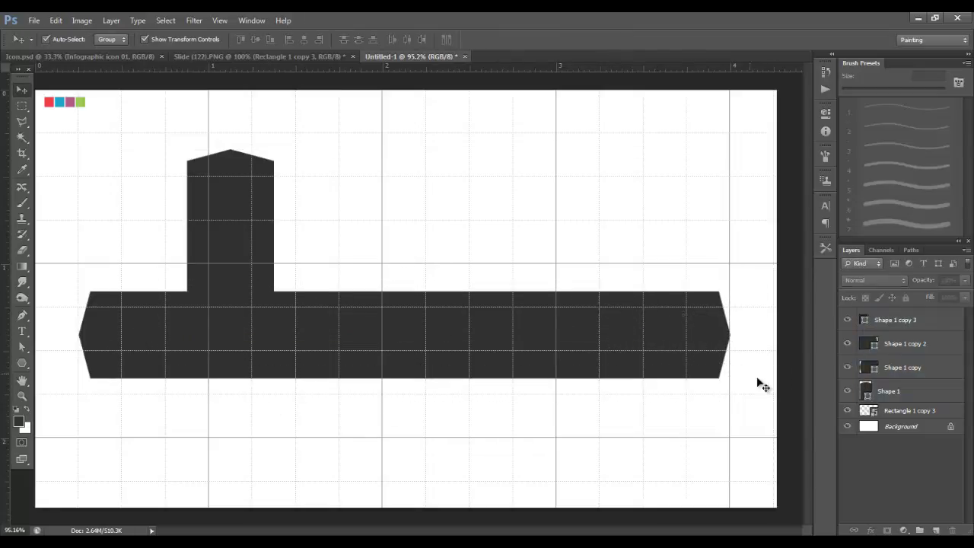
pyautogui.moveTo(756, 342); pyautogui.dragTo(138, 356)
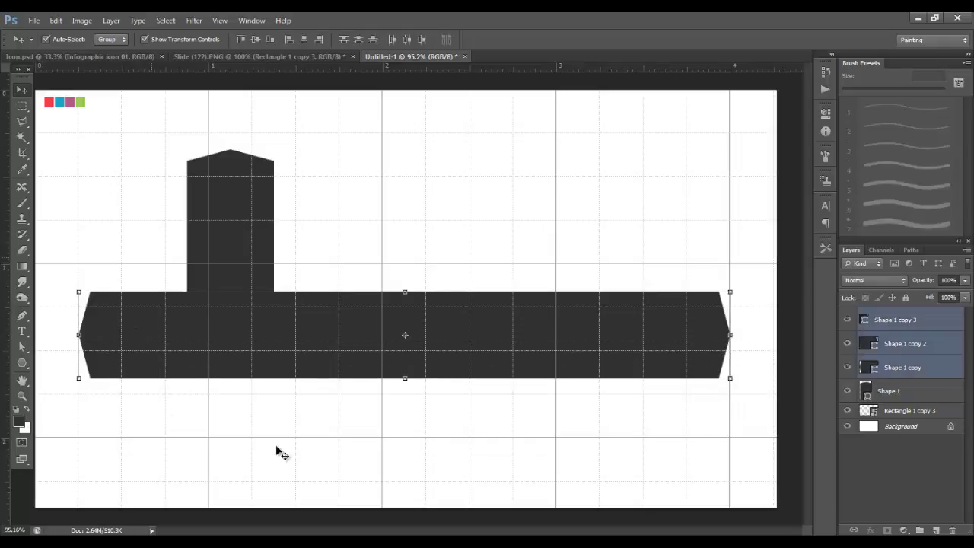
pyautogui.hotkey('ctrl', 'e')
pyautogui.click(767, 245)
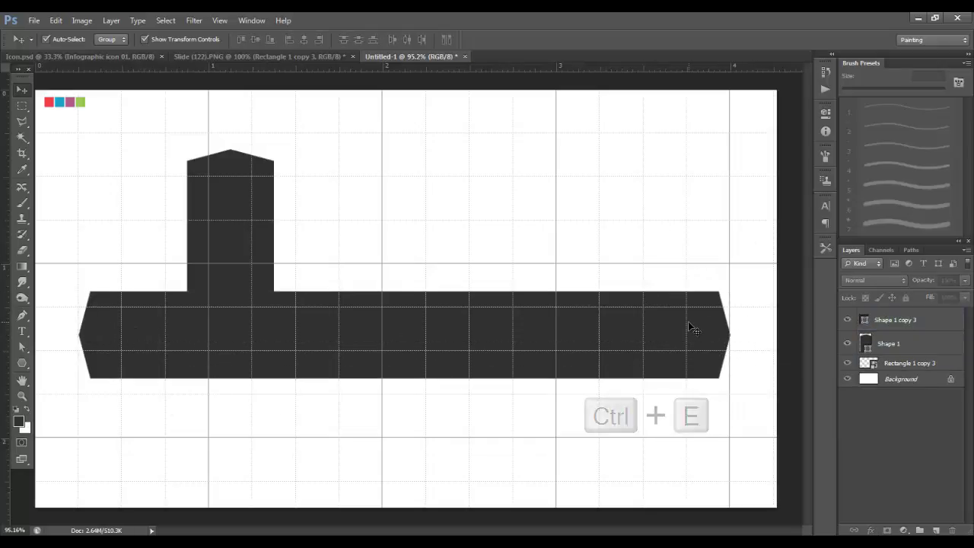
# Hide the grid on the canvas.
pyautogui.click(219, 21)
pyautogui.moveTo(330, 202)
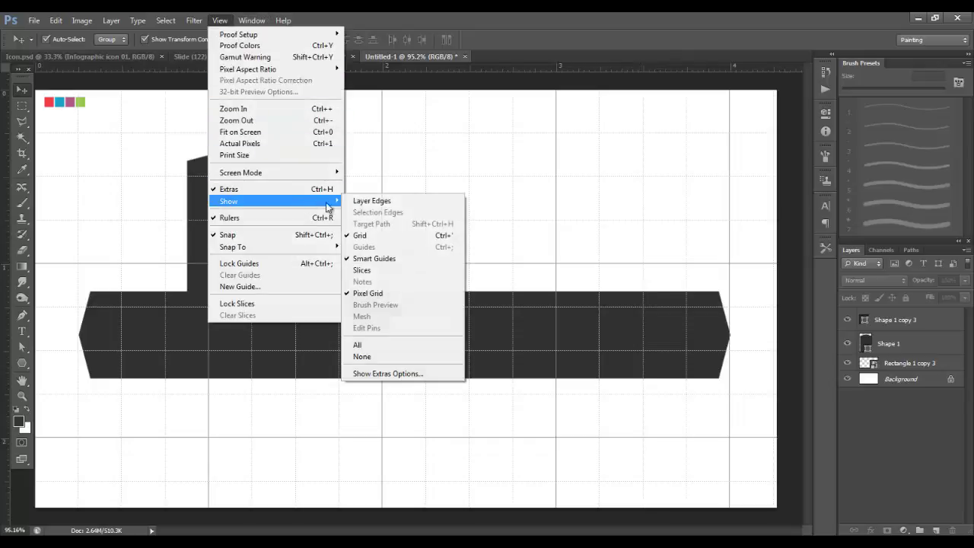
pyautogui.click(454, 237)
# Change the merged horizontal bar's fill to light grey cfcfcf.
pyautogui.click(851, 321)
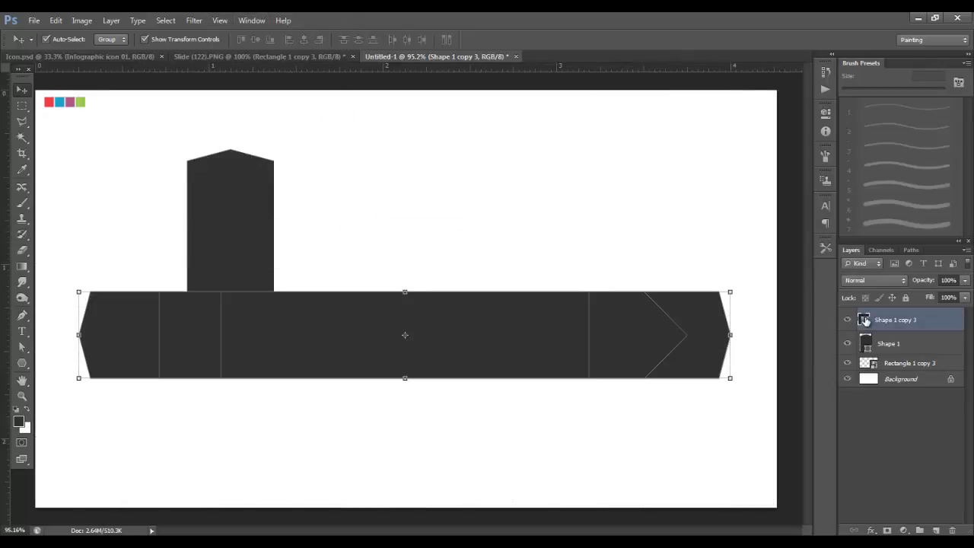
pyautogui.doubleClick(865, 320)
pyautogui.moveTo(567, 174)
pyautogui.mouseDown()
pyautogui.moveTo(522, 154)
pyautogui.moveTo(548, 131)
pyautogui.moveTo(532, 135)
pyautogui.mouseUp()
pyautogui.click(562, 117)
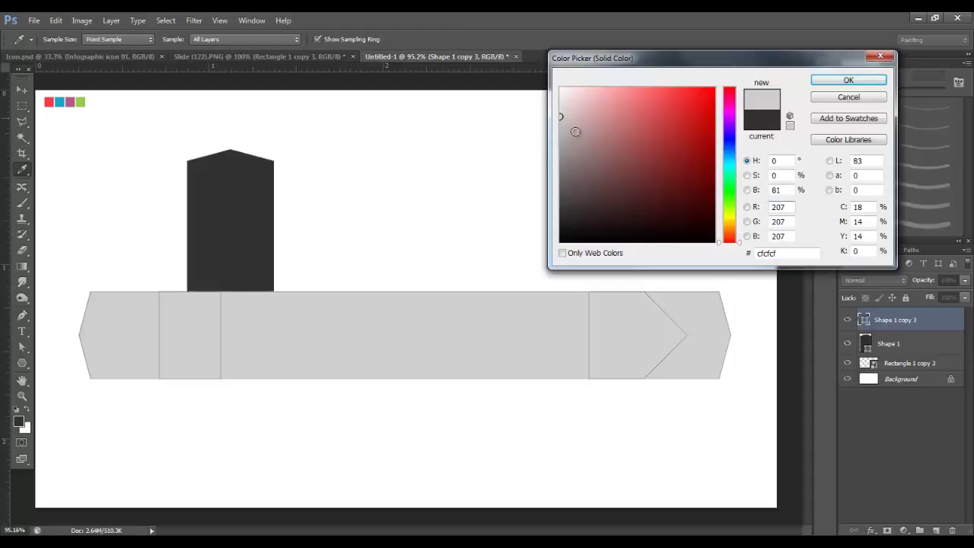
pyautogui.click(847, 80)
pyautogui.press('v')
pyautogui.click(688, 219)
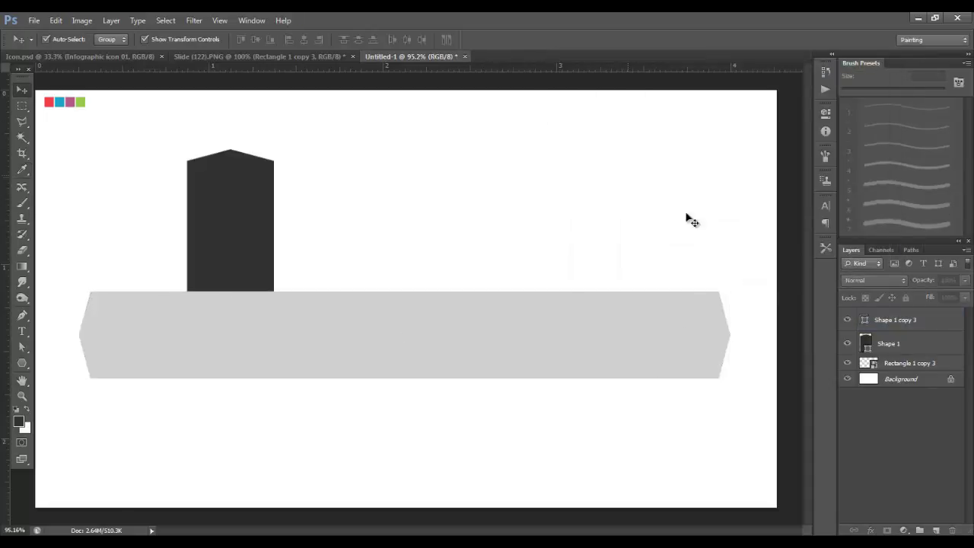
# Lock the grey bar's layer, Shape 1 copy 3, completely.
pyautogui.click(840, 329)
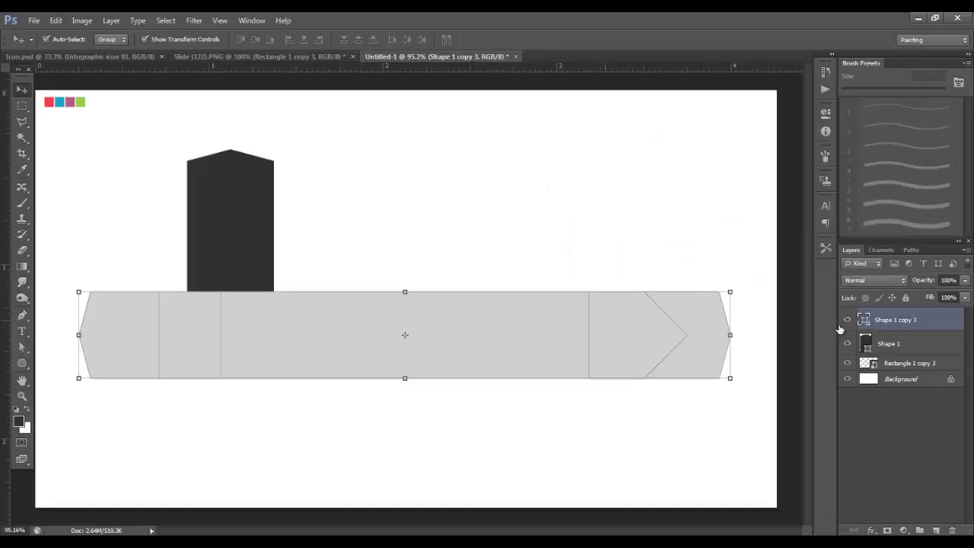
pyautogui.click(905, 298)
pyautogui.click(598, 218)
# Change the fill of the upright peaked shape above the bar to white.
pyautogui.click(237, 257)
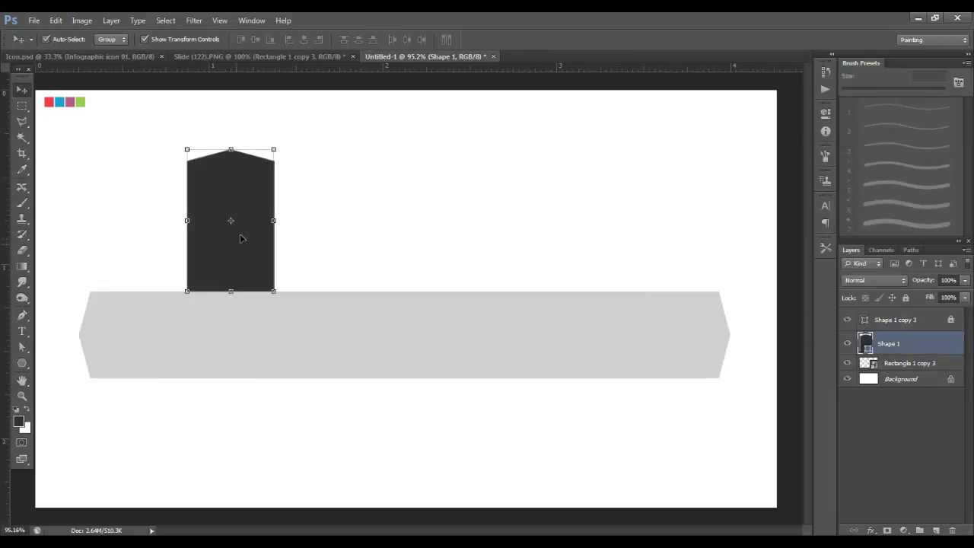
pyautogui.doubleClick(867, 344)
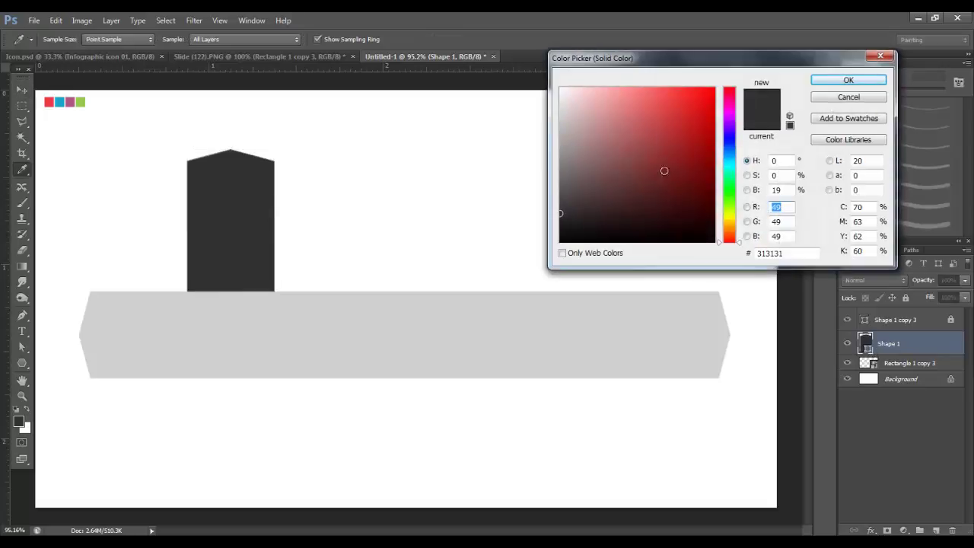
pyautogui.click(560, 89)
pyautogui.click(849, 81)
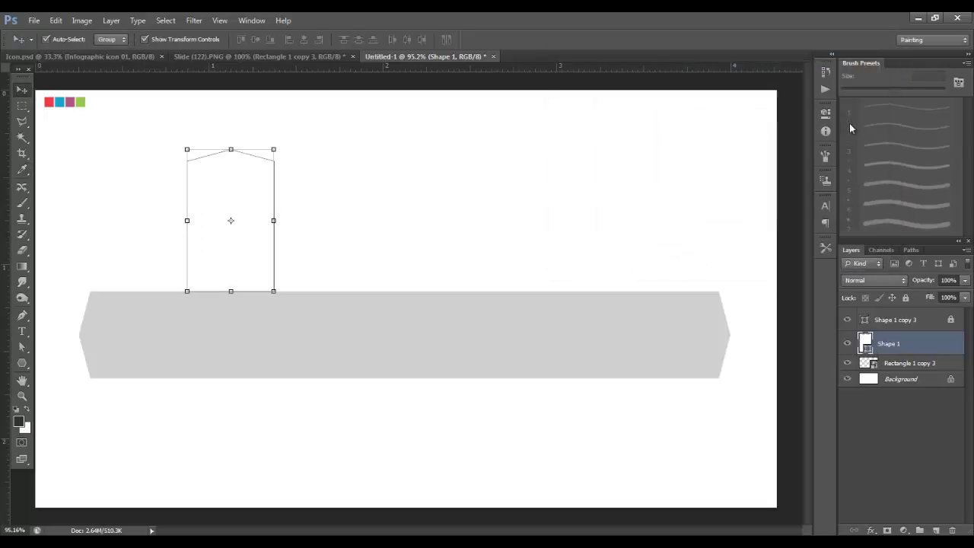
pyautogui.click(663, 216)
# Add a 1 px outside stroke in the palette's red to the white peaked shape's layer, Shape 1.
pyautogui.click(208, 211)
pyautogui.doubleClick(921, 344)
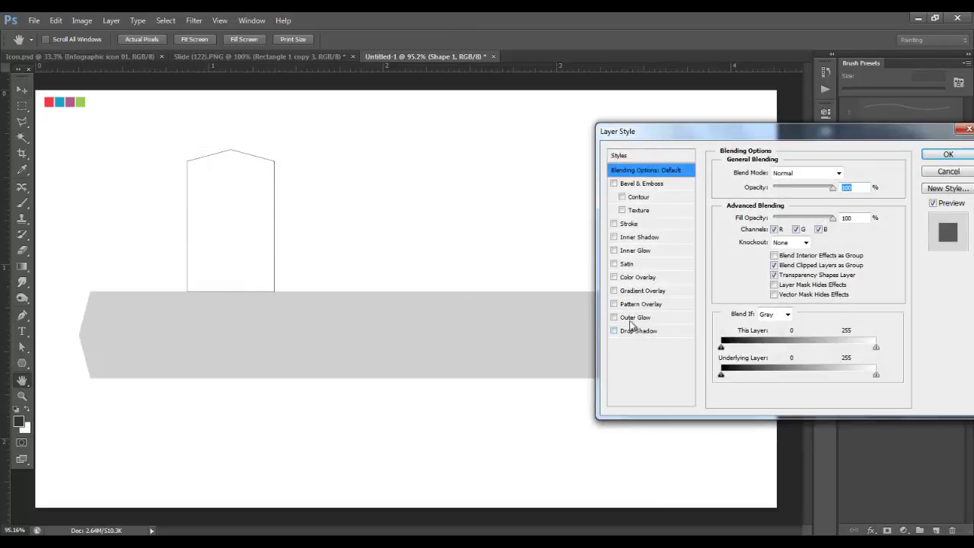
pyautogui.click(636, 225)
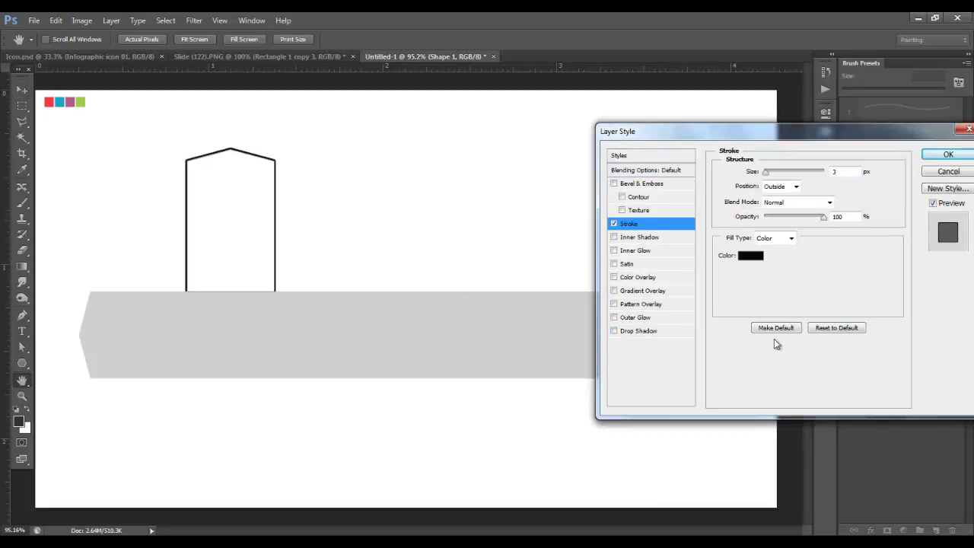
pyautogui.click(751, 256)
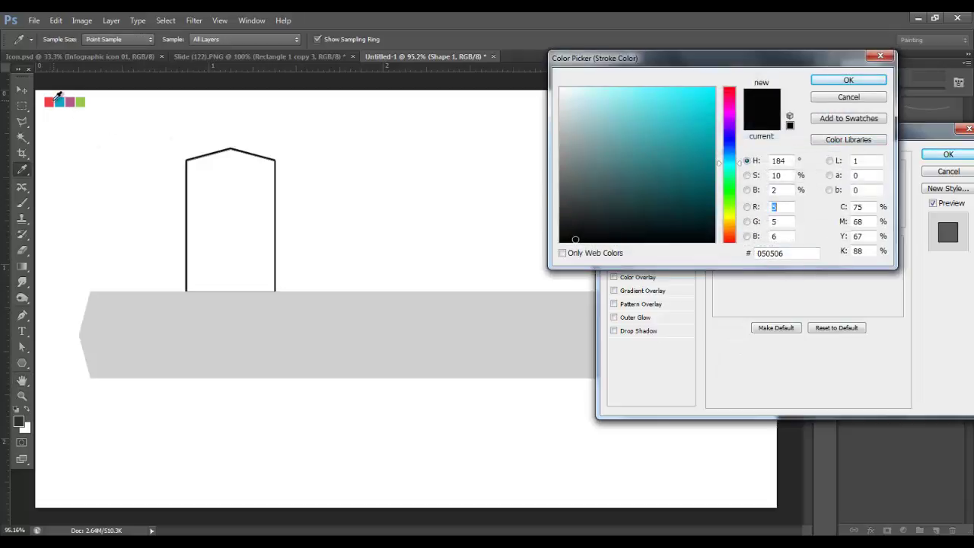
pyautogui.click(53, 100)
pyautogui.click(849, 80)
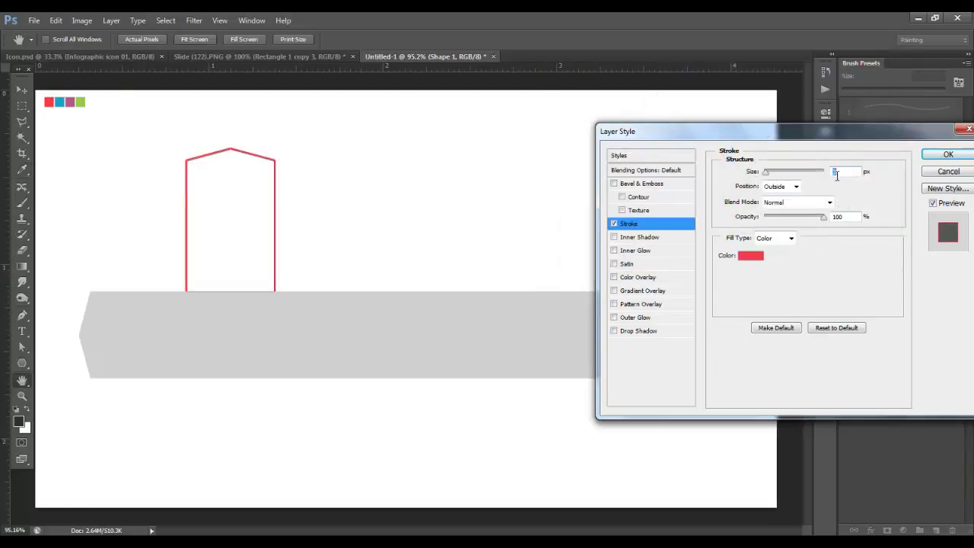
pyautogui.write('1')
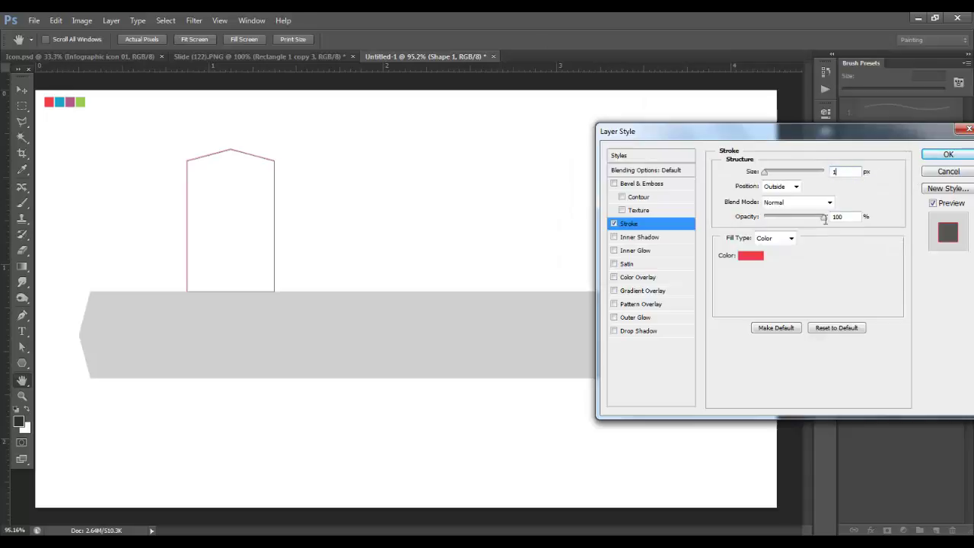
pyautogui.click(948, 154)
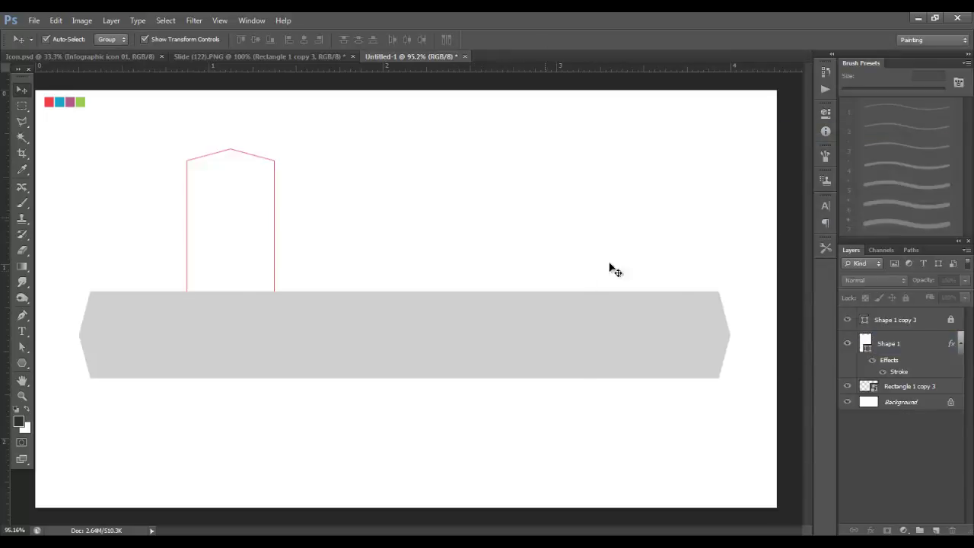
# Shift the red-outlined peaked shape slightly left along the bar and duplicate its layer three times.
pyautogui.moveTo(240, 210); pyautogui.dragTo(211, 204)
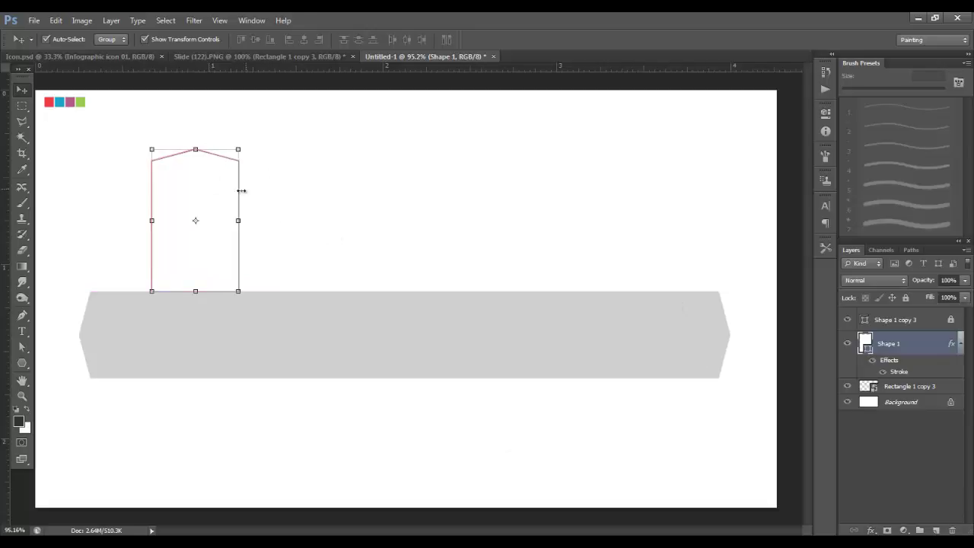
pyautogui.click(111, 21)
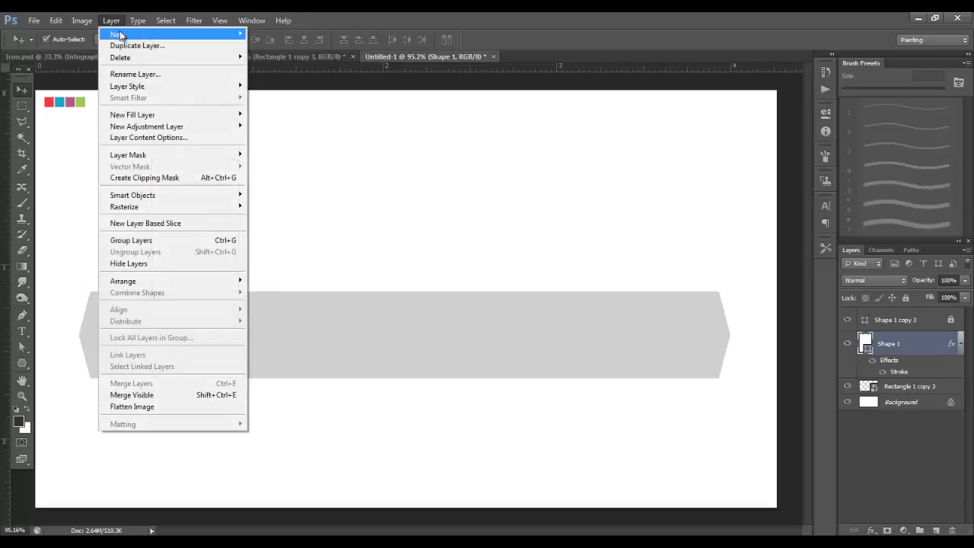
pyautogui.moveTo(120, 35)
pyautogui.click(335, 84)
pyautogui.click(111, 21)
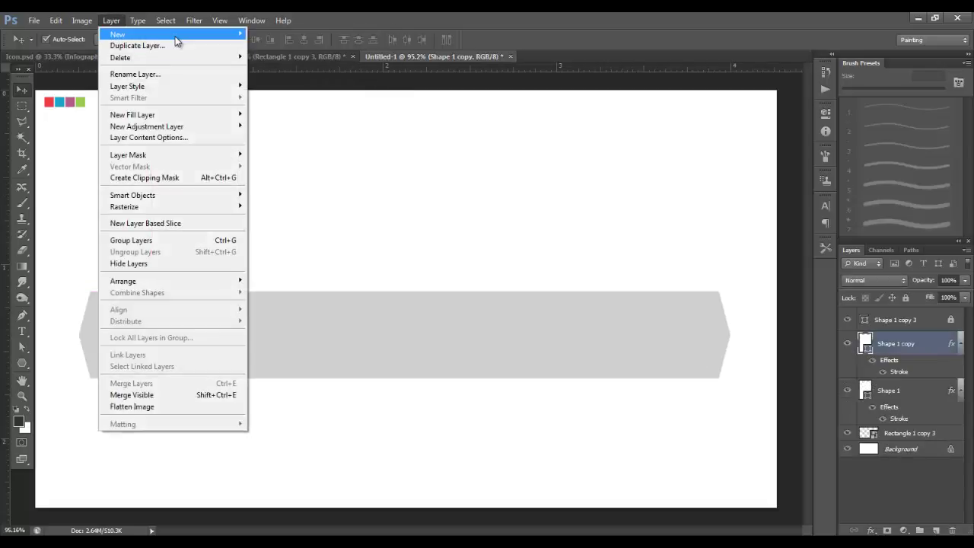
pyautogui.moveTo(175, 35)
pyautogui.click(320, 83)
pyautogui.click(111, 20)
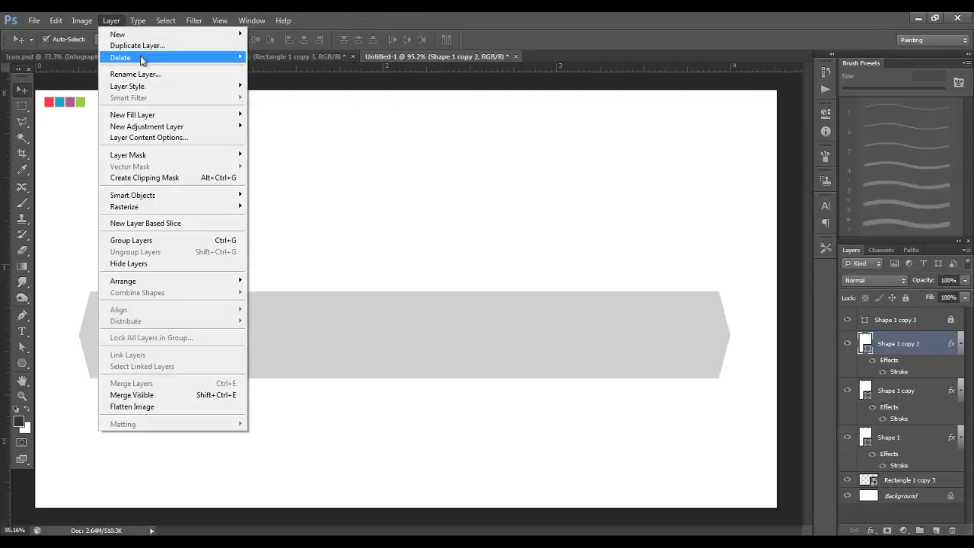
pyautogui.click(323, 84)
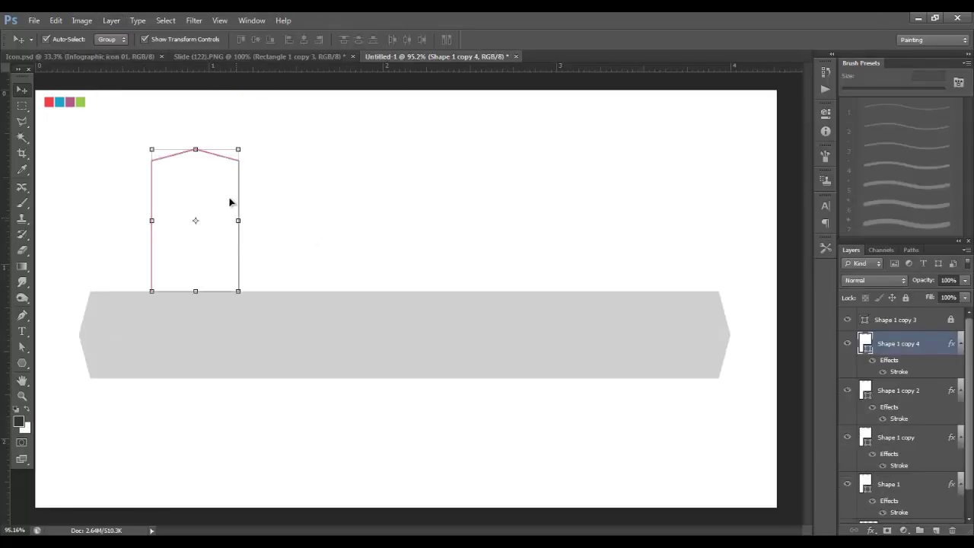
# Move two peaked shapes near opposite ends of the grey bar and distribute all four evenly by their horizontal centres.
pyautogui.moveTo(230, 202); pyautogui.dragTo(635, 191)
pyautogui.moveTo(205, 228); pyautogui.dragTo(163, 228)
pyautogui.moveTo(608, 234); pyautogui.dragTo(644, 231)
pyautogui.moveTo(743, 162); pyautogui.dragTo(133, 236)
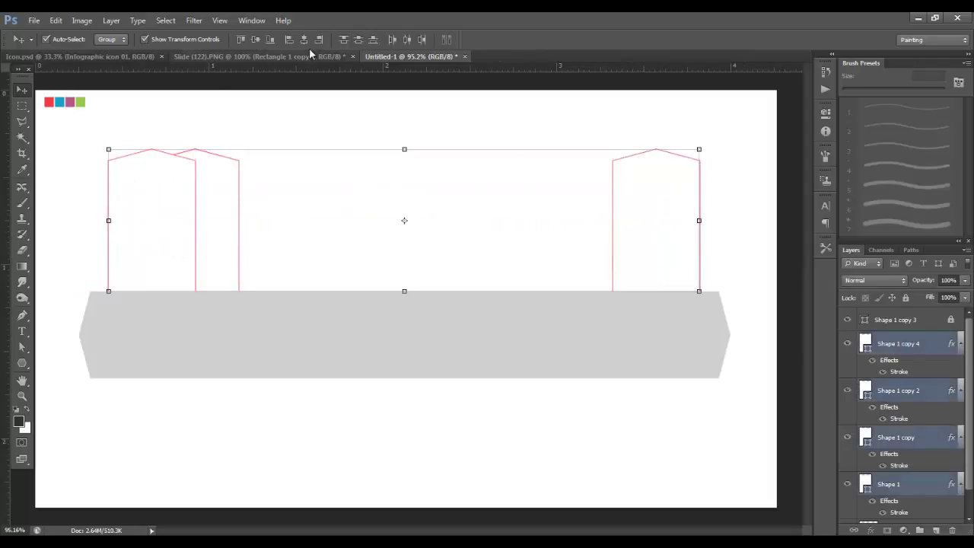
pyautogui.click(407, 39)
pyautogui.click(763, 205)
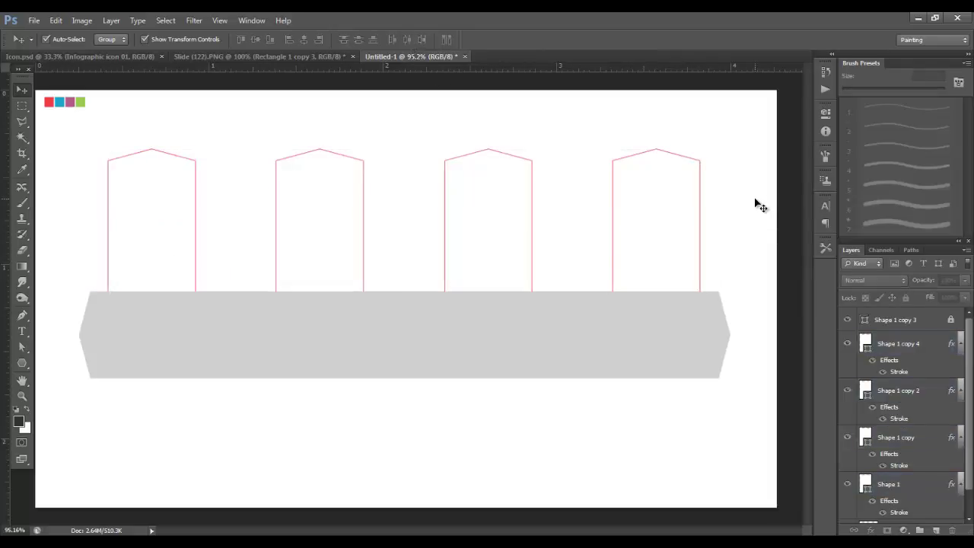
# Change the stroke colour of the second peaked shape, Shape 1, to the palette's blue.
pyautogui.click(913, 481)
pyautogui.doubleClick(919, 486)
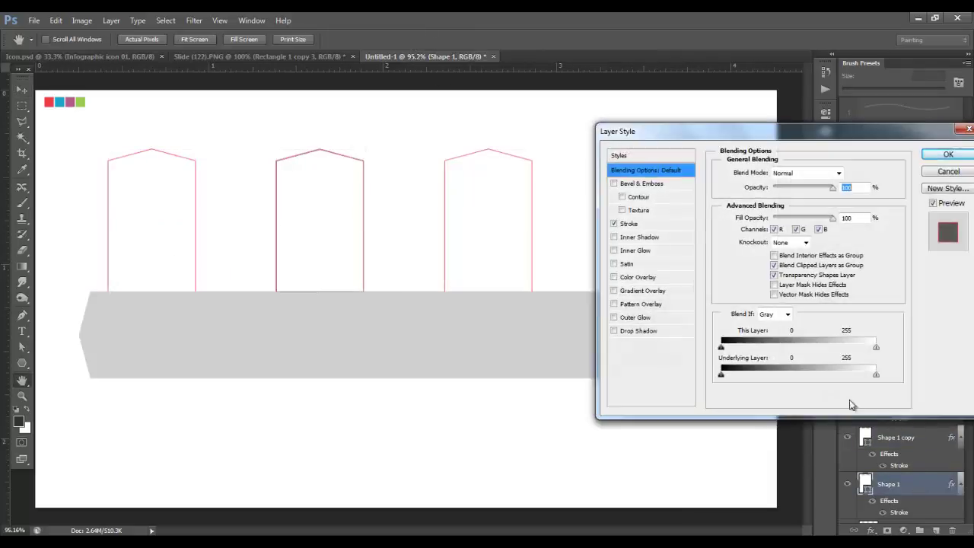
pyautogui.click(629, 224)
pyautogui.click(753, 256)
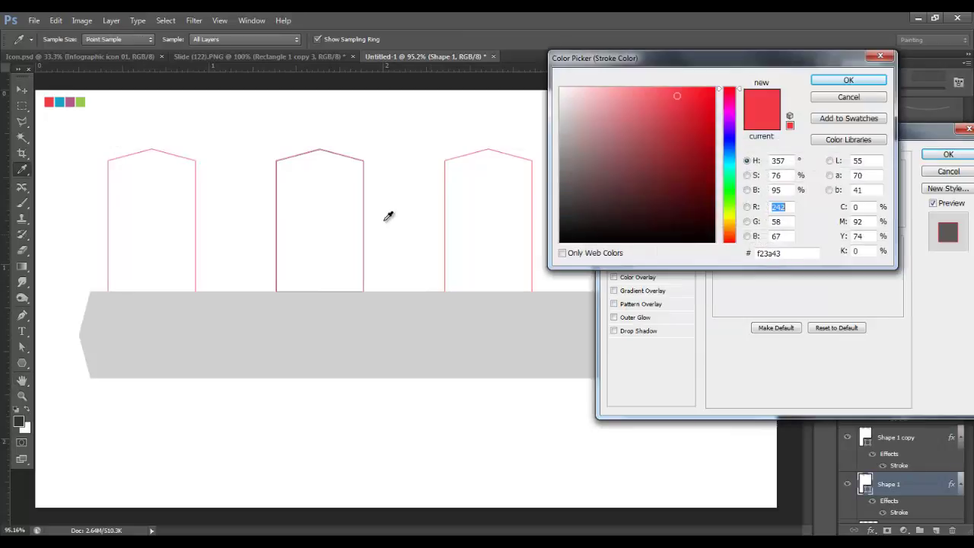
pyautogui.click(59, 102)
pyautogui.click(844, 80)
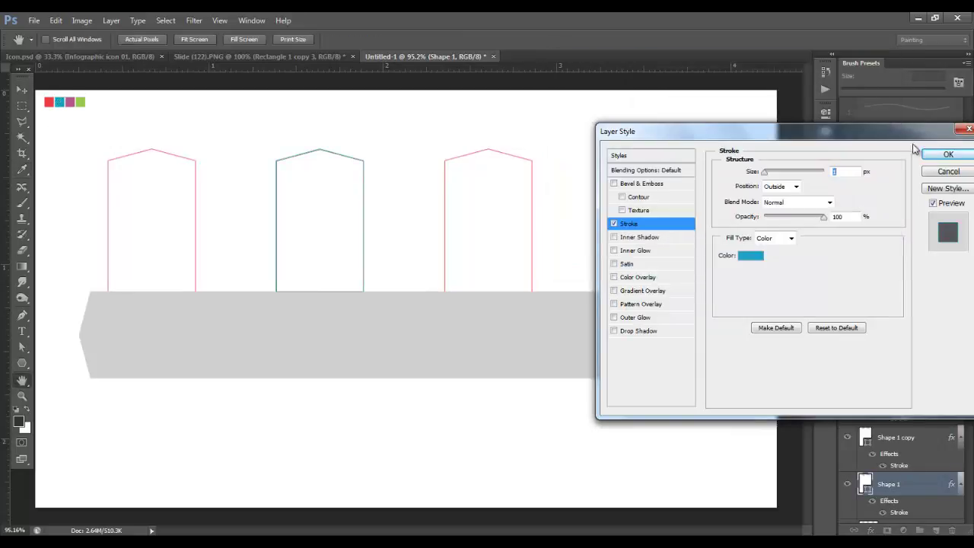
pyautogui.click(948, 155)
# Change the stroke colour of the third peaked shape, Shape 1 copy, to the palette's purple b45689.
pyautogui.click(918, 429)
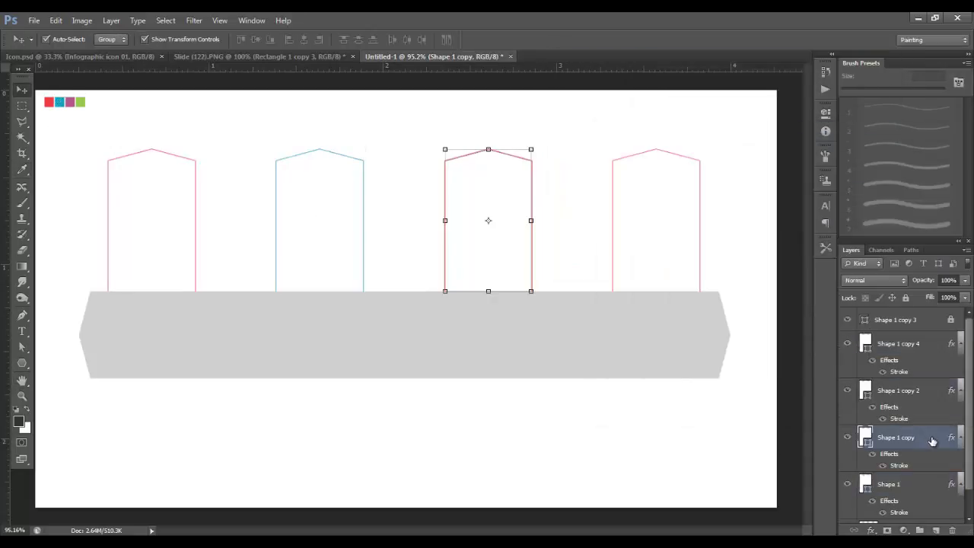
pyautogui.doubleClick(932, 441)
pyautogui.click(630, 280)
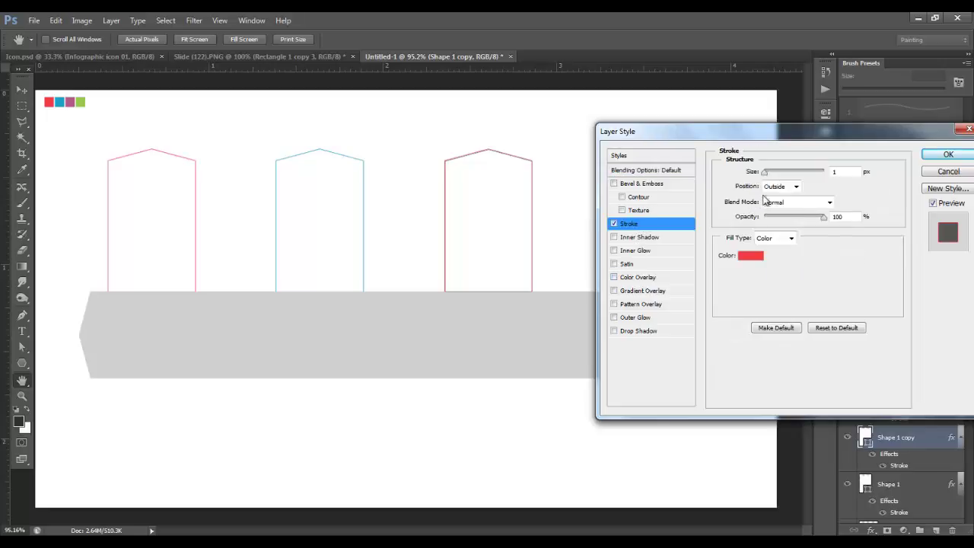
pyautogui.click(749, 256)
pyautogui.click(72, 102)
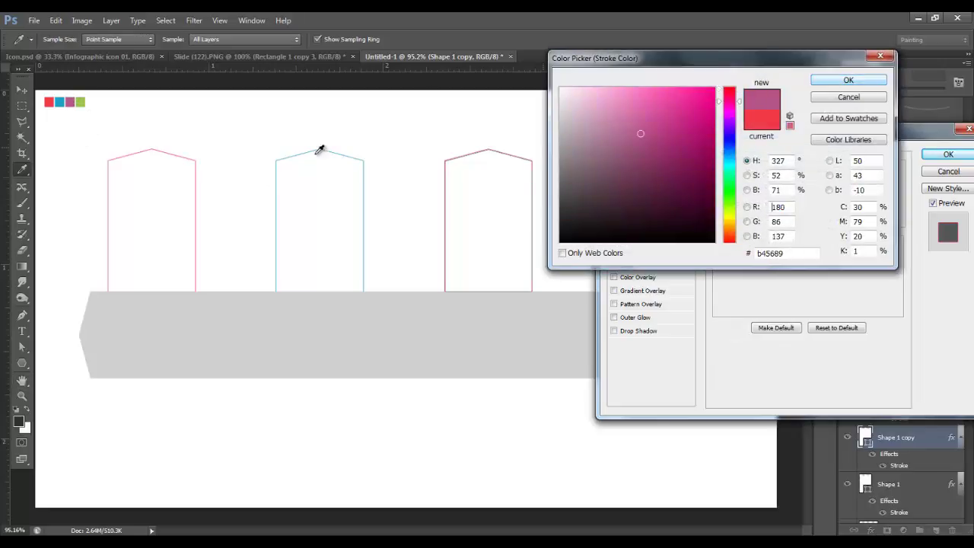
pyautogui.click(848, 80)
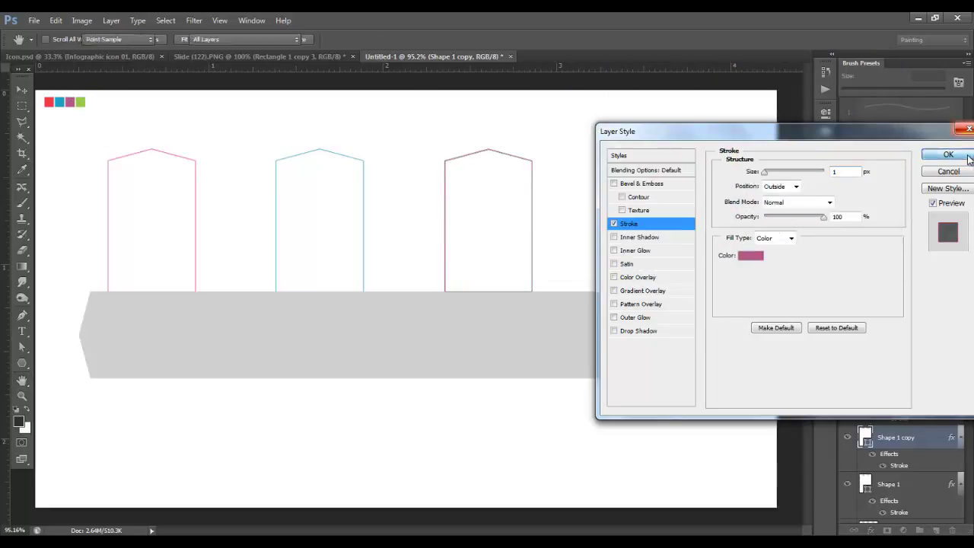
pyautogui.click(948, 154)
# Change the stroke colour of the fourth peaked shape, Shape 1 copy 4, to the palette's green 95c94a.
pyautogui.press('v')
pyautogui.moveTo(528, 246); pyautogui.dragTo(696, 245)
pyautogui.click(903, 531)
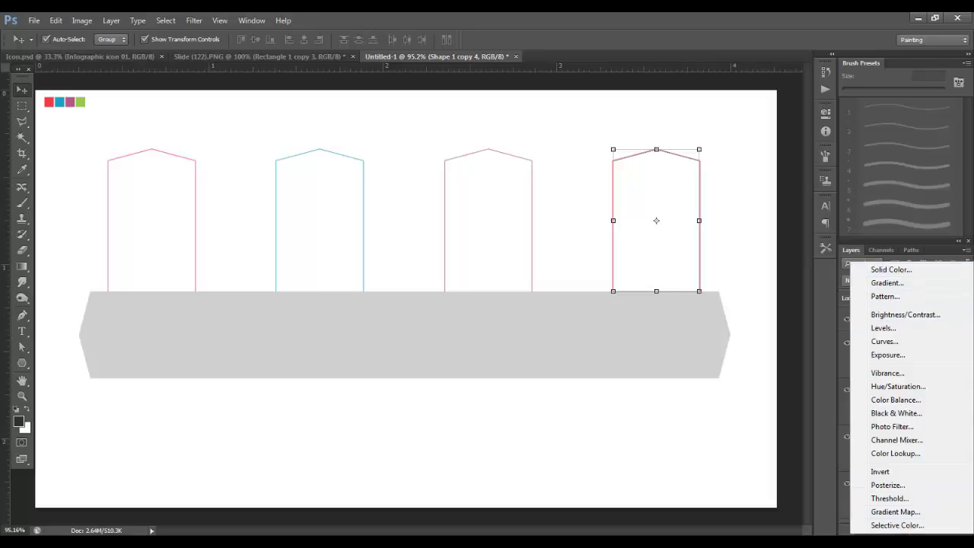
pyautogui.click(906, 532)
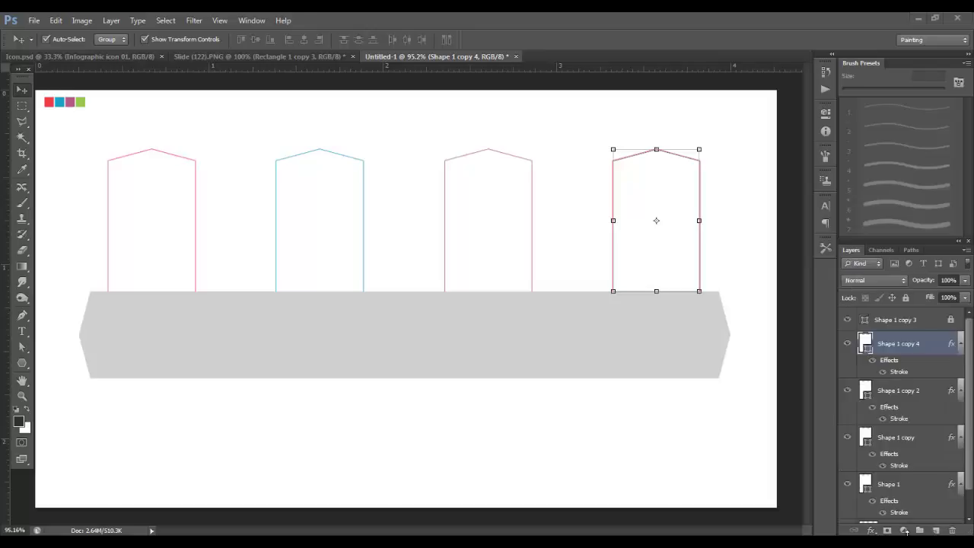
pyautogui.doubleClick(938, 343)
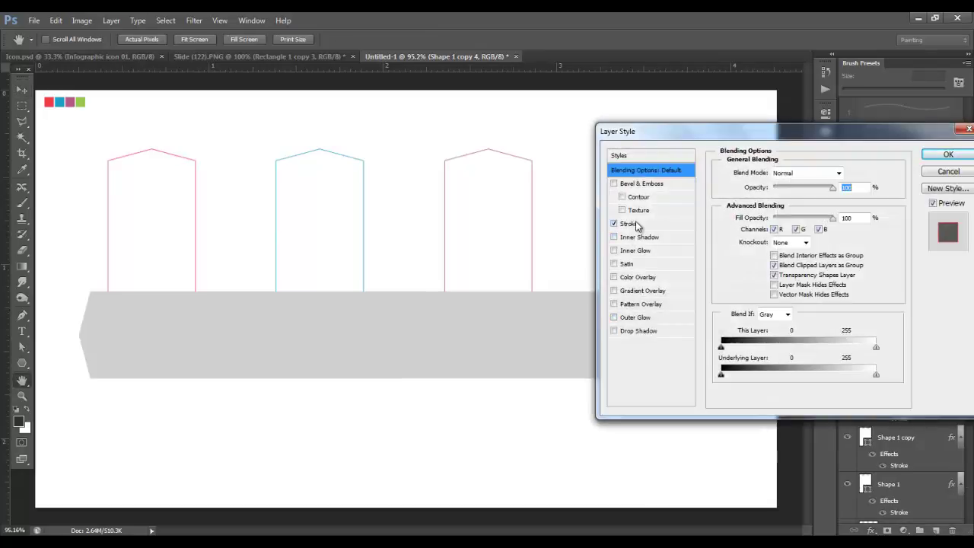
pyautogui.click(635, 223)
pyautogui.click(751, 256)
pyautogui.click(81, 102)
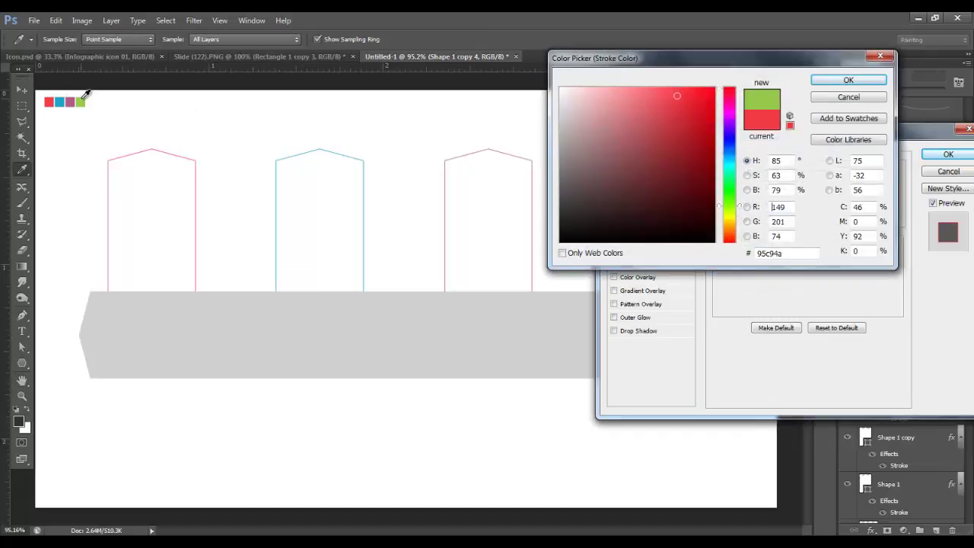
pyautogui.press('Return')
pyautogui.click(948, 154)
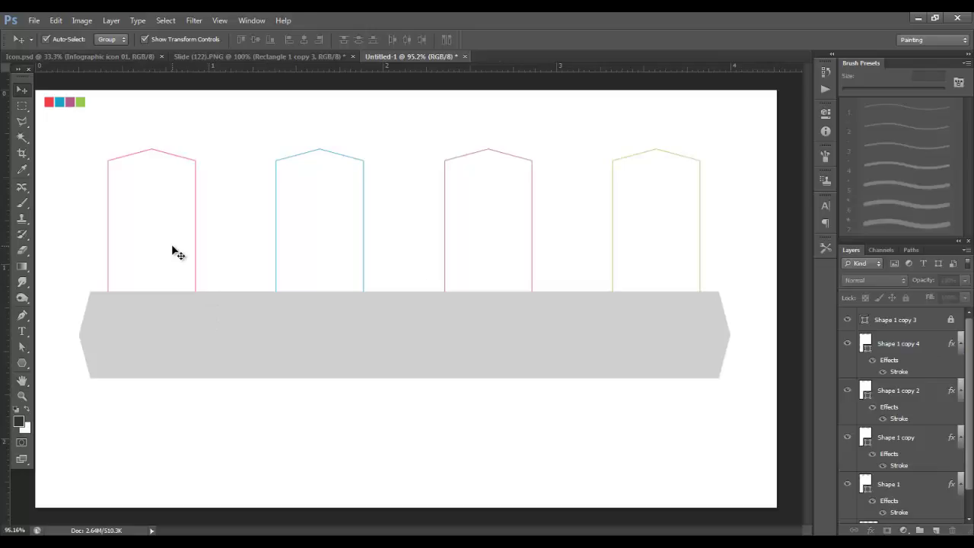
# Move the red and green outlined shapes inward from the bar's ends and redistribute all four by their horizontal centres.
pyautogui.moveTo(170, 244); pyautogui.dragTo(208, 243)
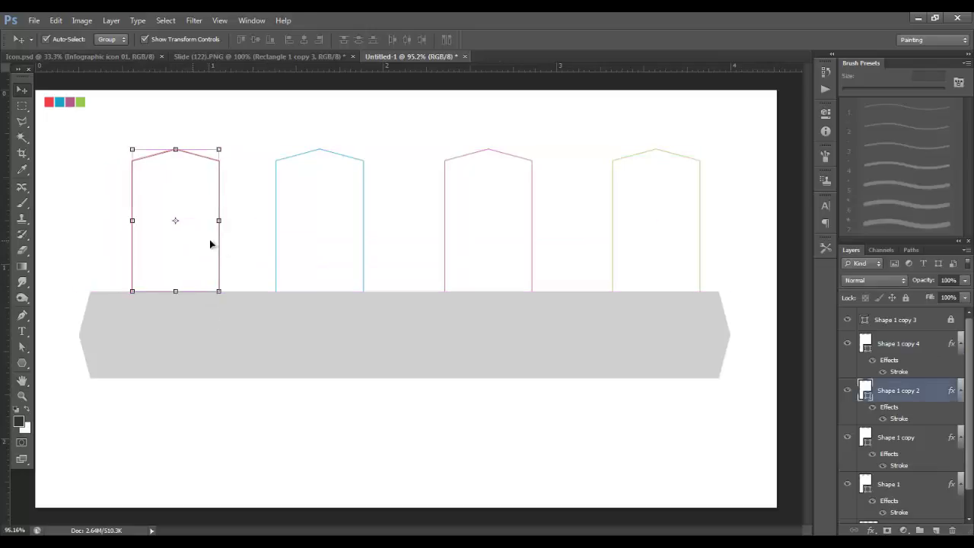
pyautogui.moveTo(674, 243); pyautogui.dragTo(651, 246)
pyautogui.moveTo(723, 186); pyautogui.dragTo(175, 217)
pyautogui.click(410, 40)
pyautogui.click(769, 206)
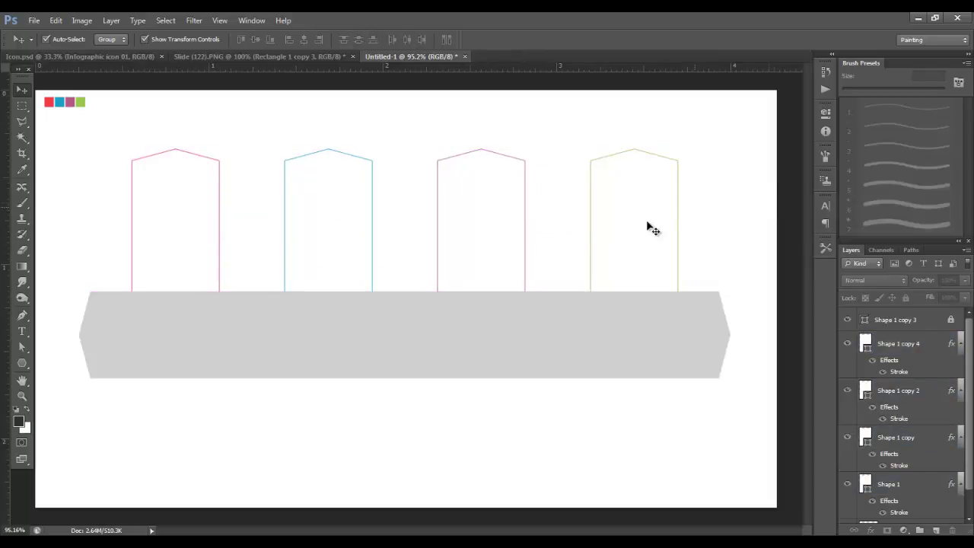
# Draw a circle about 205 px wide, centre it on the grey bar under the red-outlined shape, and fill it white.
pyautogui.click(22, 363)
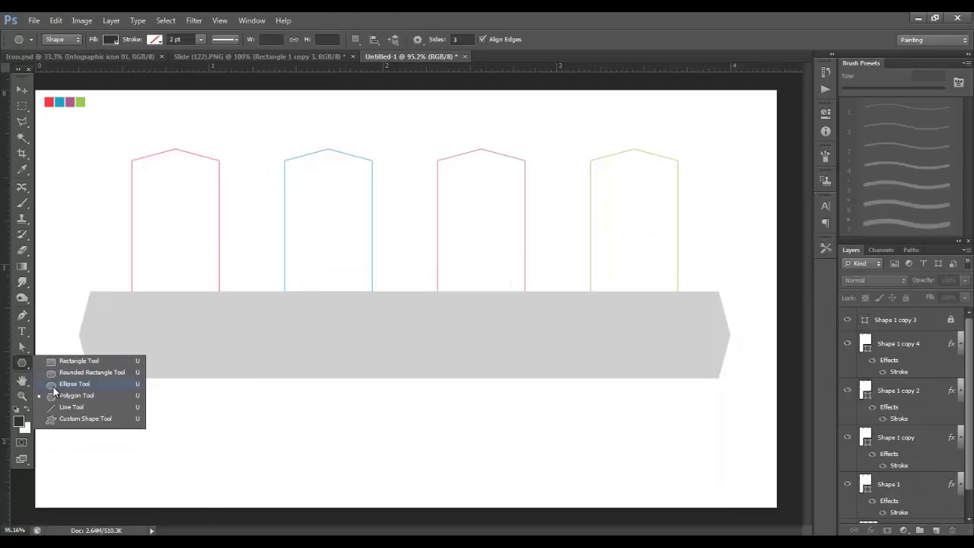
pyautogui.click(53, 385)
pyautogui.moveTo(117, 285); pyautogui.dragTo(256, 401)
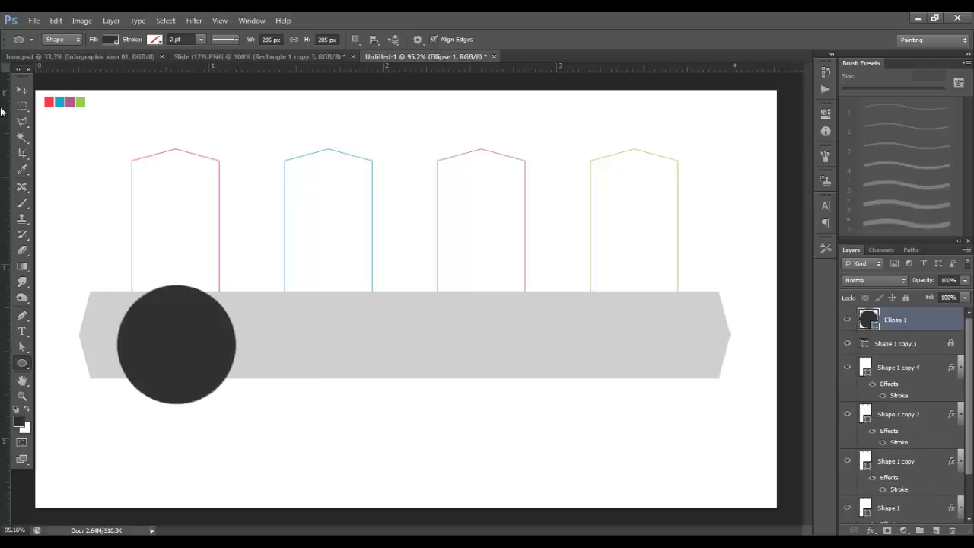
pyautogui.press('v')
pyautogui.moveTo(200, 331); pyautogui.dragTo(196, 316)
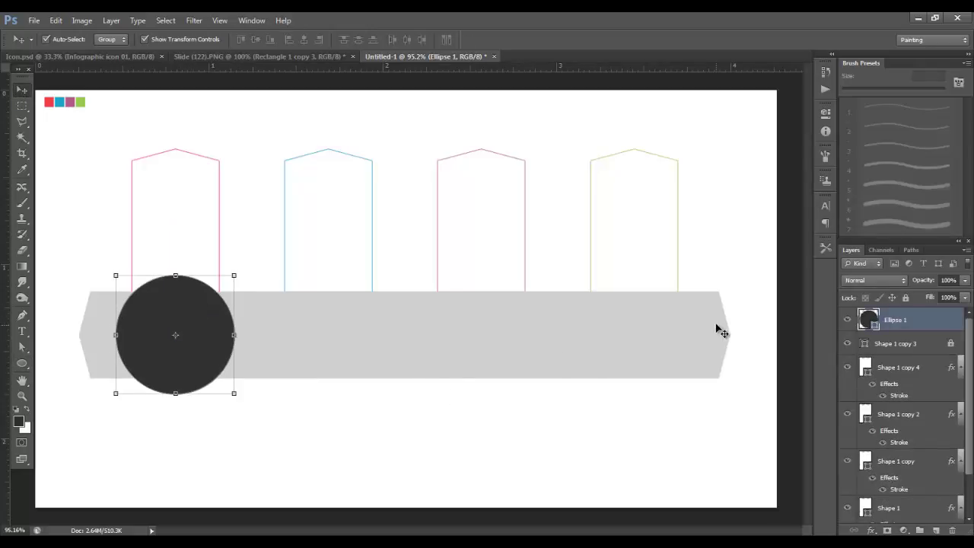
pyautogui.doubleClick(874, 324)
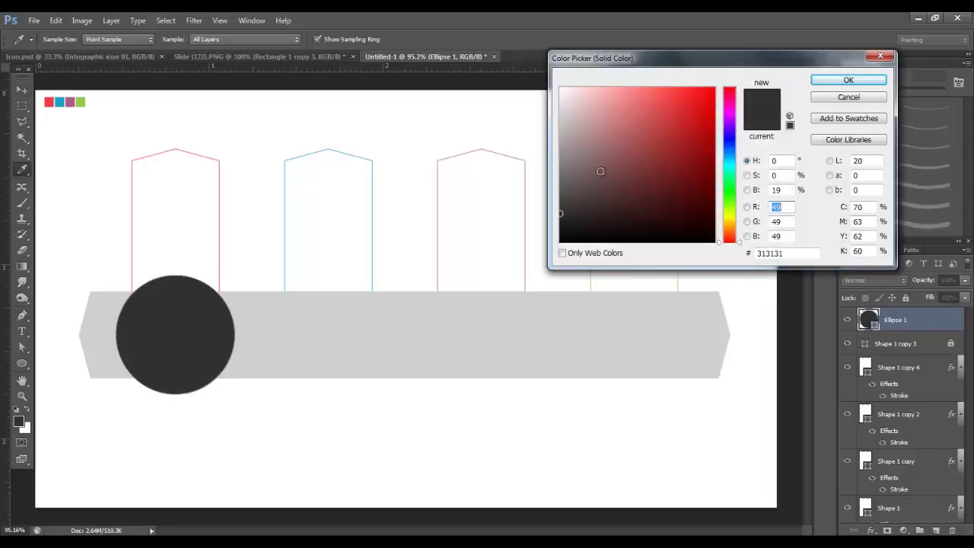
pyautogui.moveTo(601, 169); pyautogui.dragTo(513, 63)
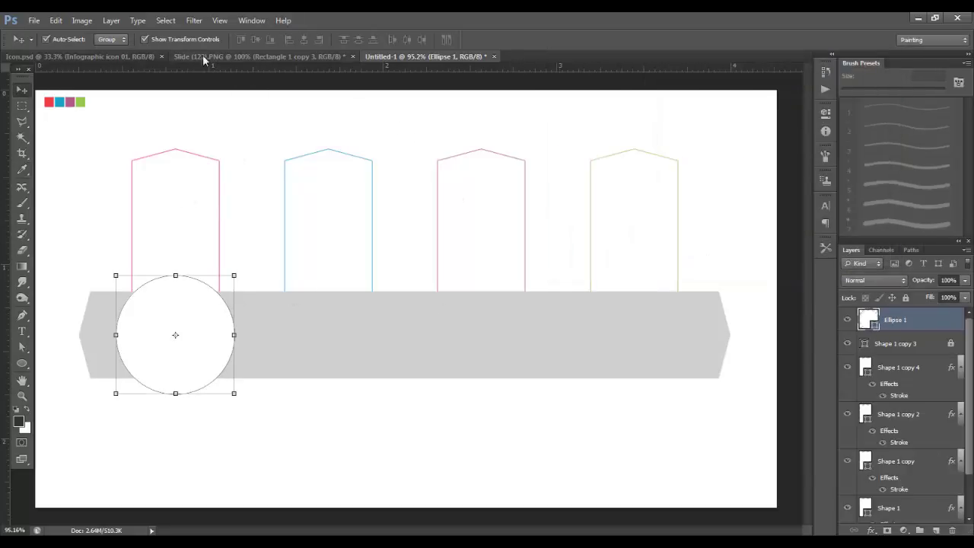
# Duplicate the white circle, Ellipse 1, and scale the copy about its centre to about 82% of the original size.
pyautogui.click(111, 21)
pyautogui.moveTo(114, 36)
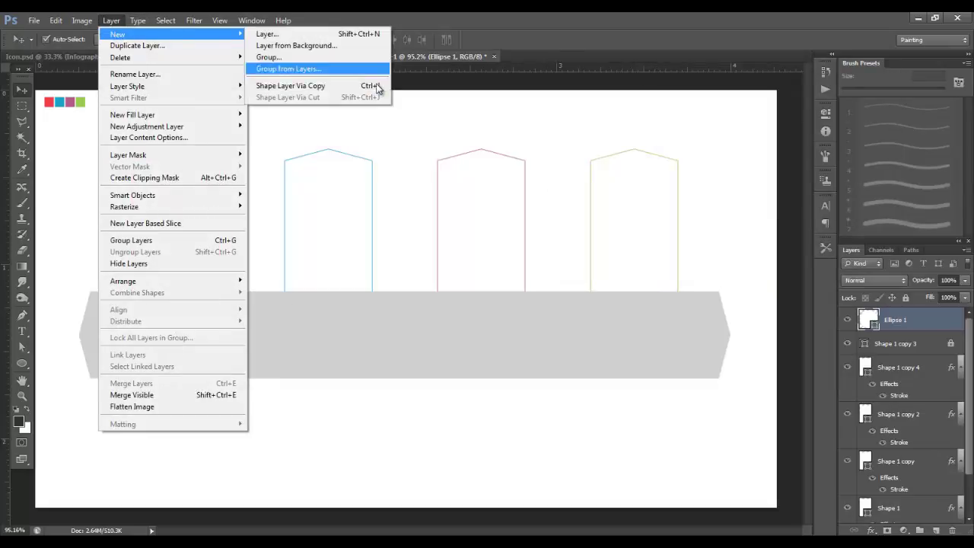
pyautogui.click(372, 87)
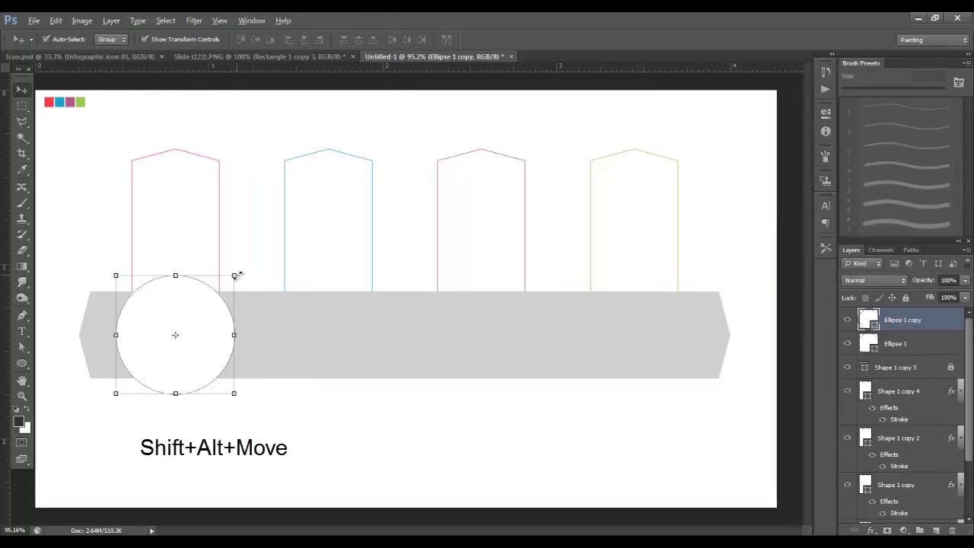
pyautogui.moveTo(233, 275); pyautogui.dragTo(231, 287)
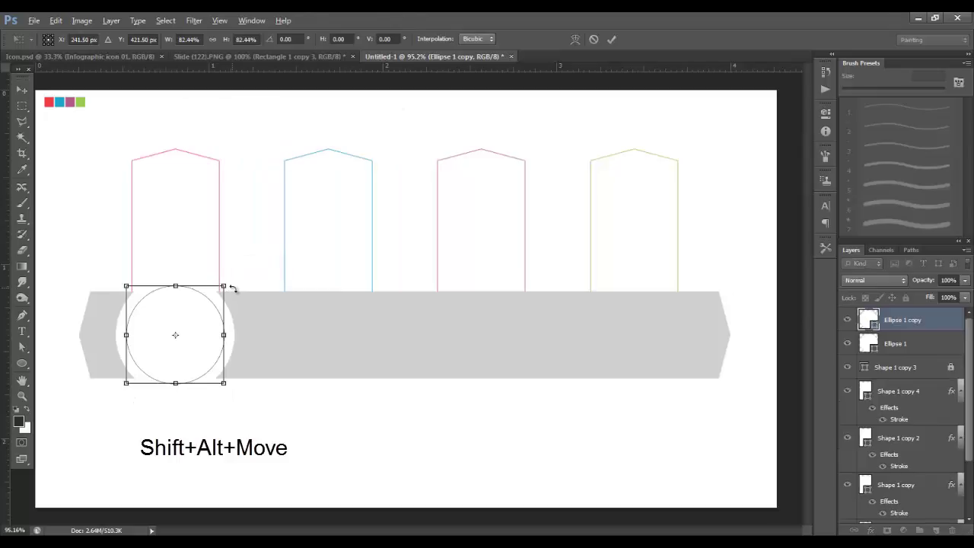
pyautogui.click(612, 40)
pyautogui.click(251, 128)
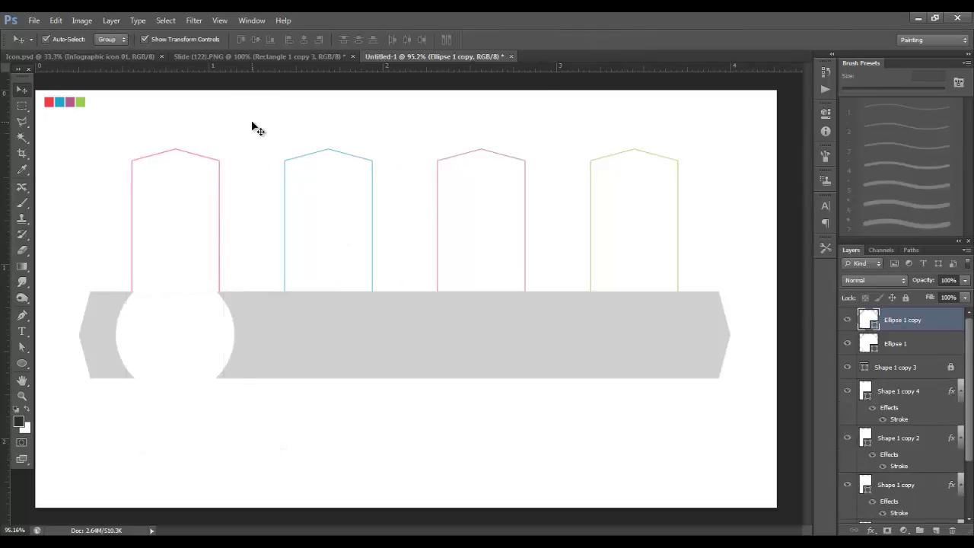
# Add a drop shadow to the larger circle, Ellipse 1, with 38% opacity, 117° angle, 9 px distance and 13 px size.
pyautogui.click(231, 316)
pyautogui.doubleClick(922, 345)
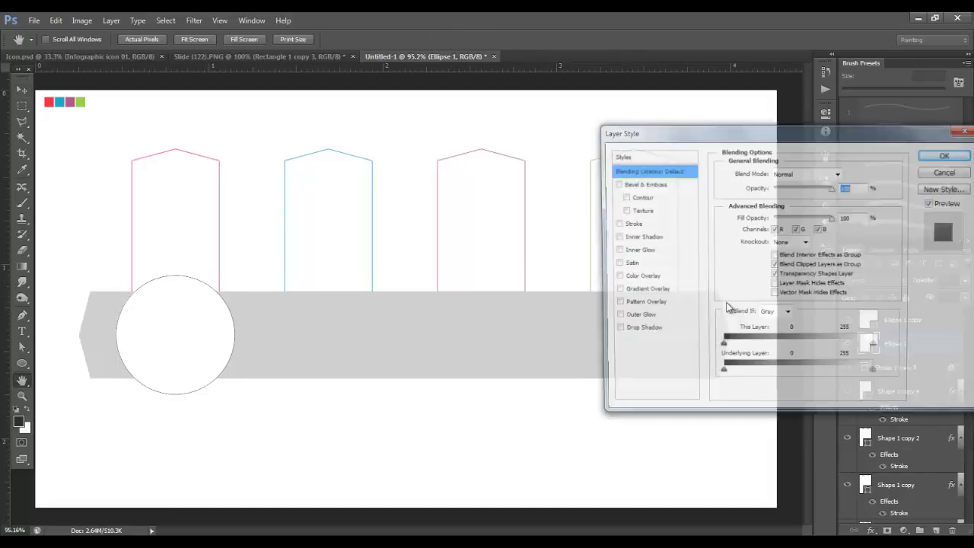
pyautogui.click(643, 330)
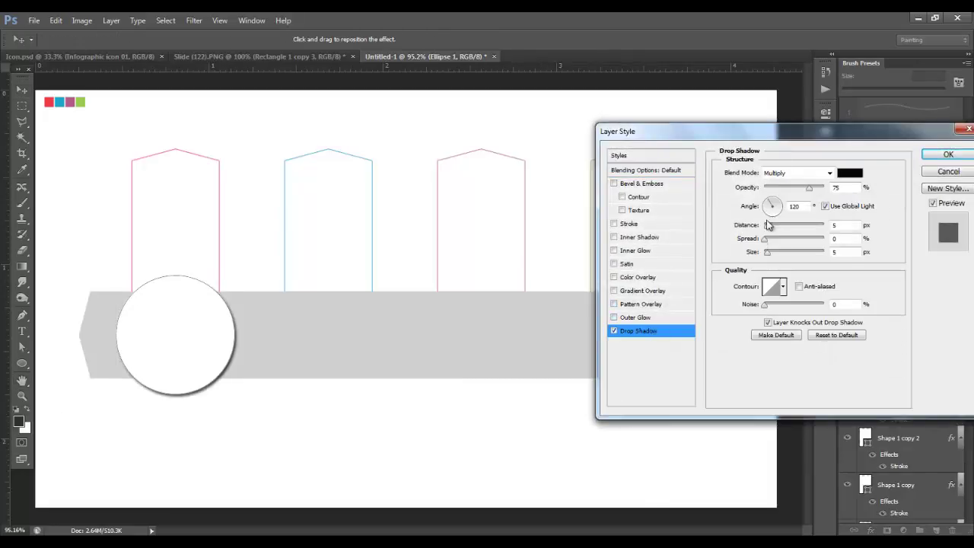
pyautogui.moveTo(767, 257); pyautogui.dragTo(772, 258)
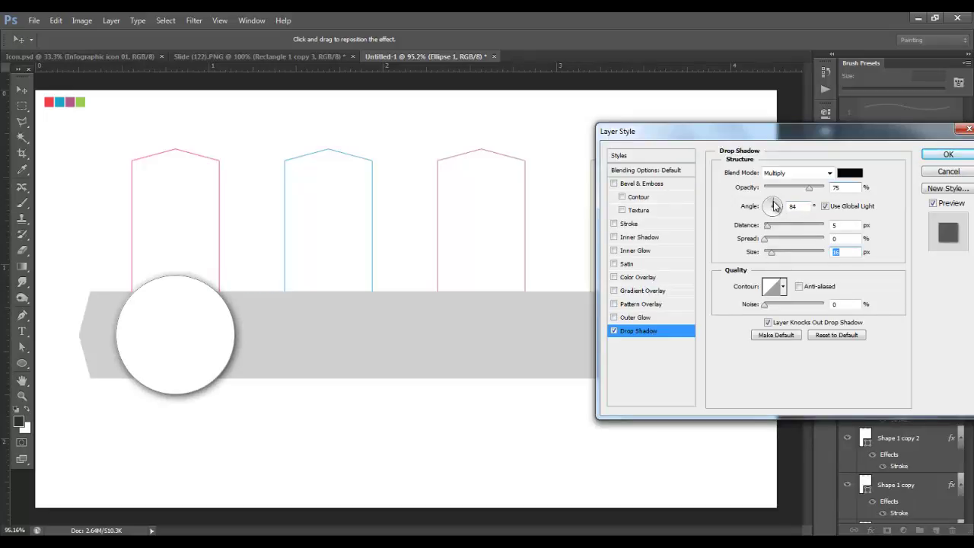
pyautogui.click(772, 205)
pyautogui.moveTo(770, 231); pyautogui.dragTo(787, 200)
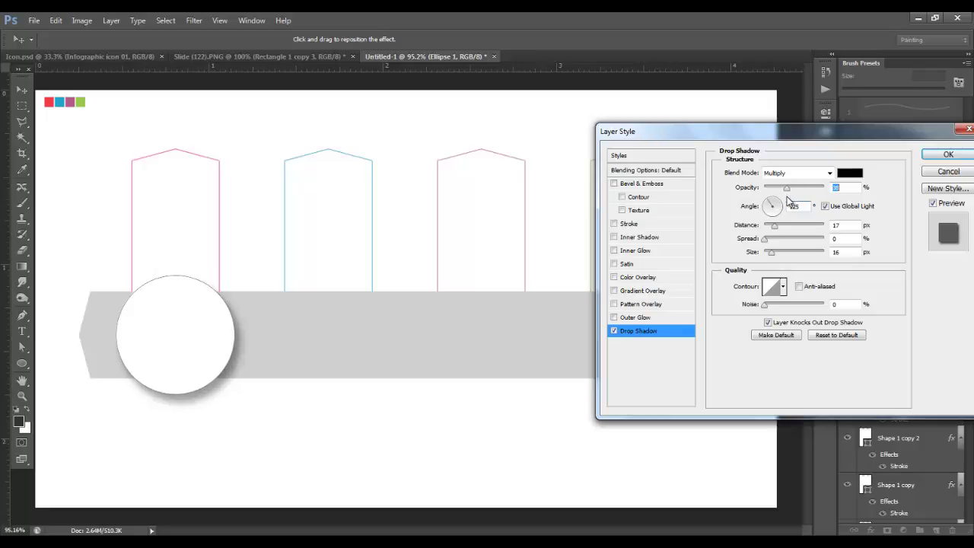
pyautogui.moveTo(772, 253); pyautogui.dragTo(770, 232)
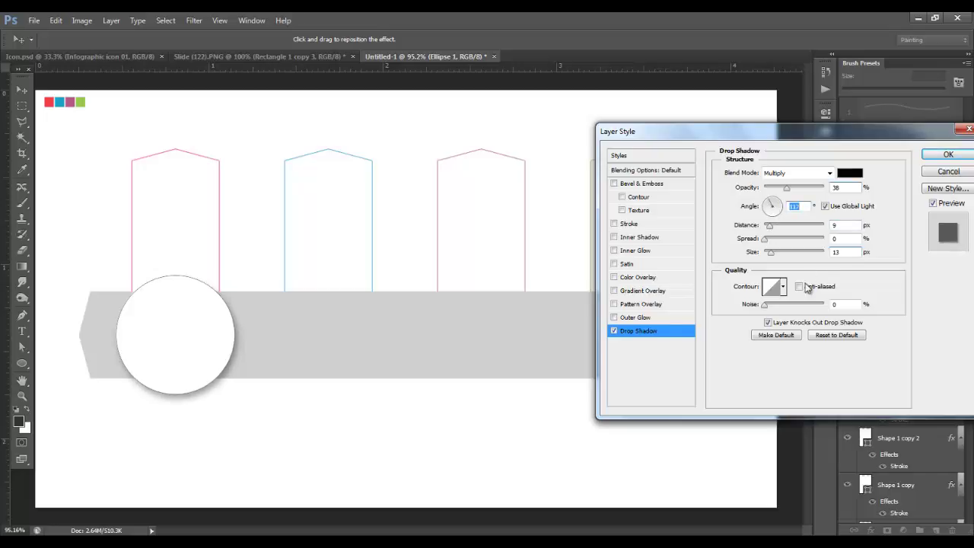
pyautogui.click(935, 156)
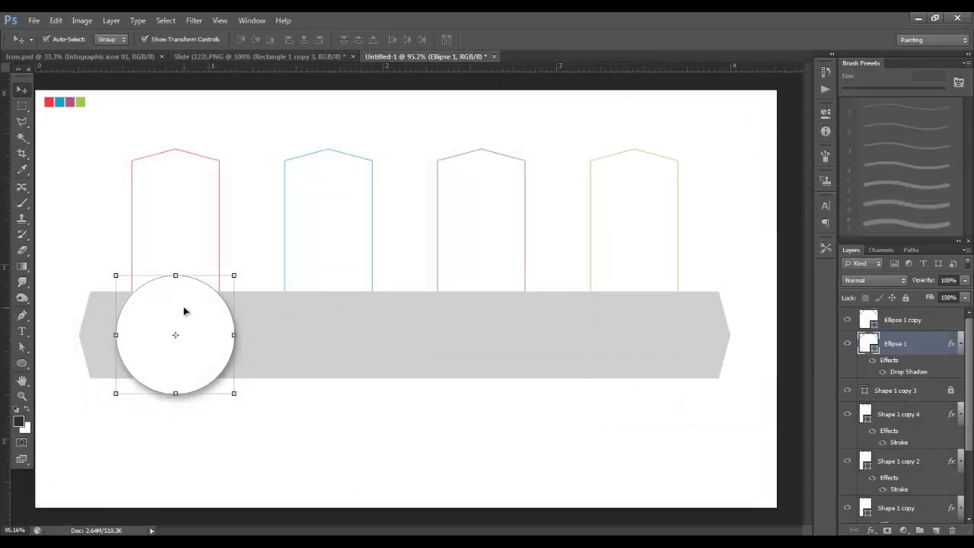
# Fill the smaller circle, Ellipse 1 copy, with the palette's red.
pyautogui.click(866, 314)
pyautogui.doubleClick(875, 324)
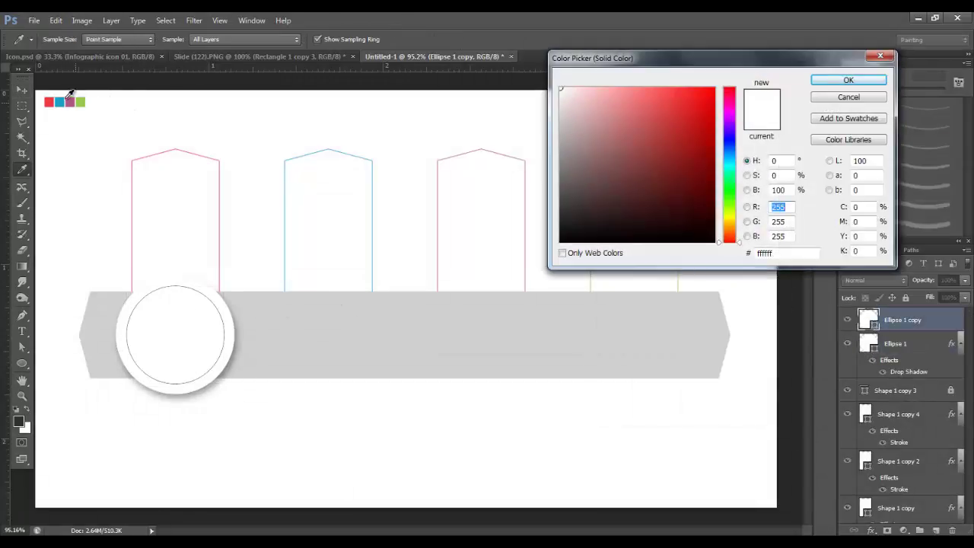
pyautogui.click(48, 101)
pyautogui.click(847, 80)
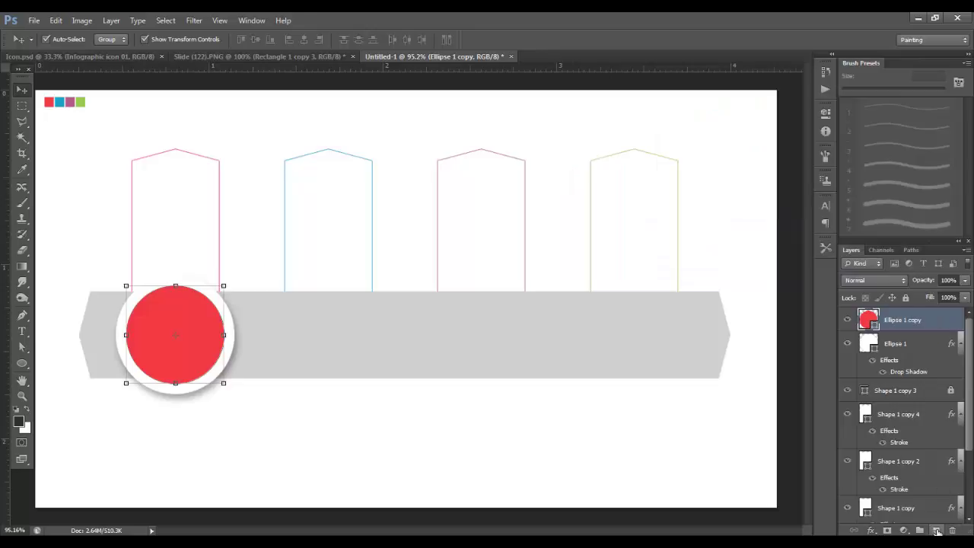
# Create a new layer above the red circle, load the circle's outline as a selection, and make the new layer active.
pyautogui.click(936, 529)
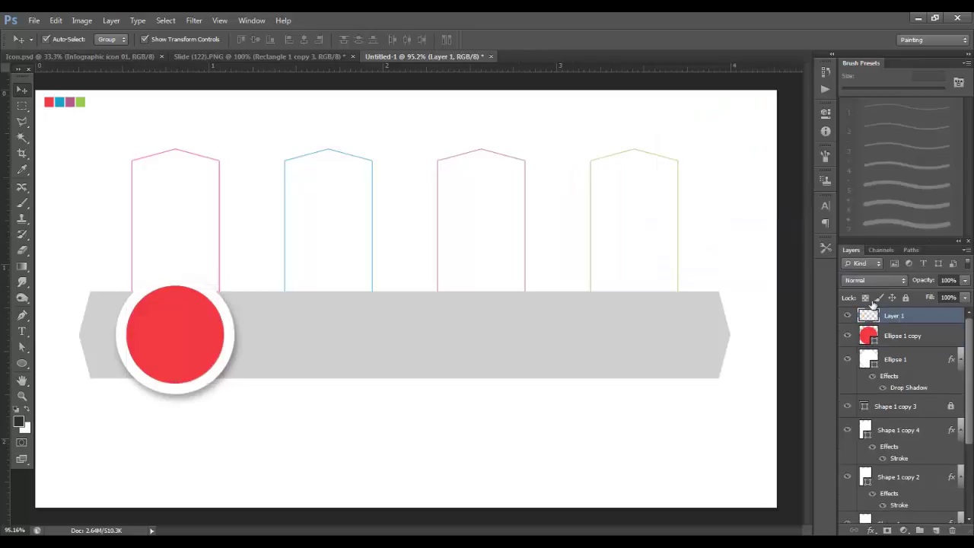
pyautogui.keyDown('ctrl'); pyautogui.click(871, 340); pyautogui.keyUp('ctrl')
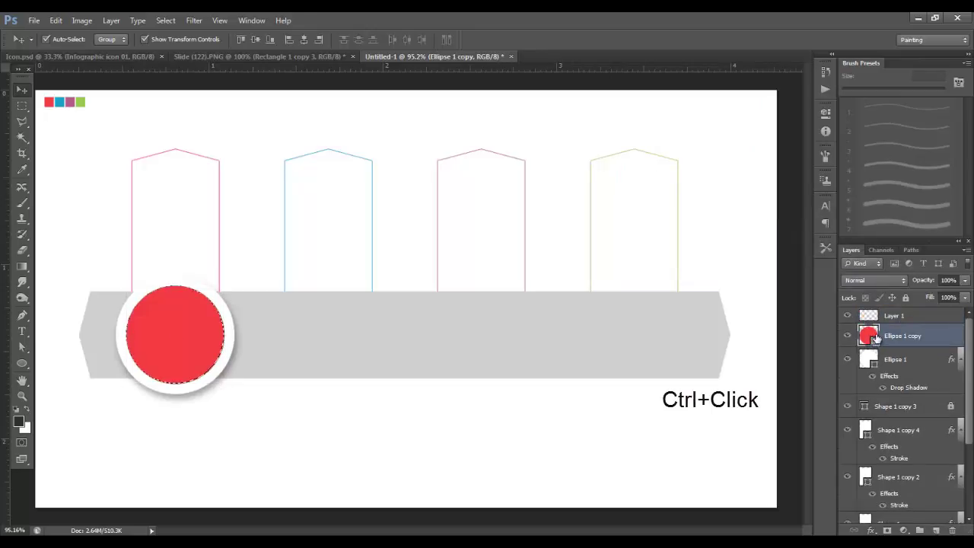
pyautogui.click(922, 316)
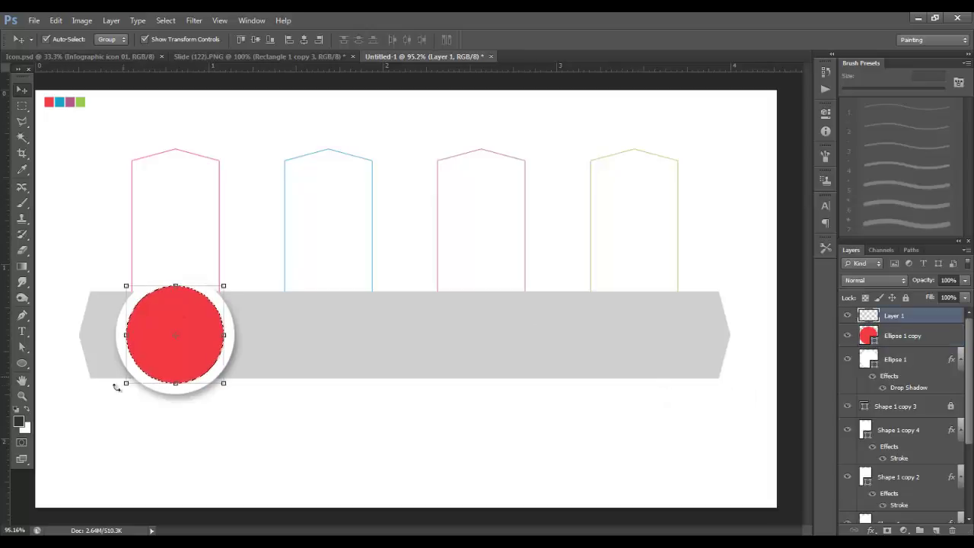
# Paint dark shading along the red circle's upper and lower edges with a soft 200 px brush, and set Layer 1's opacity to 46%.
pyautogui.click(22, 202)
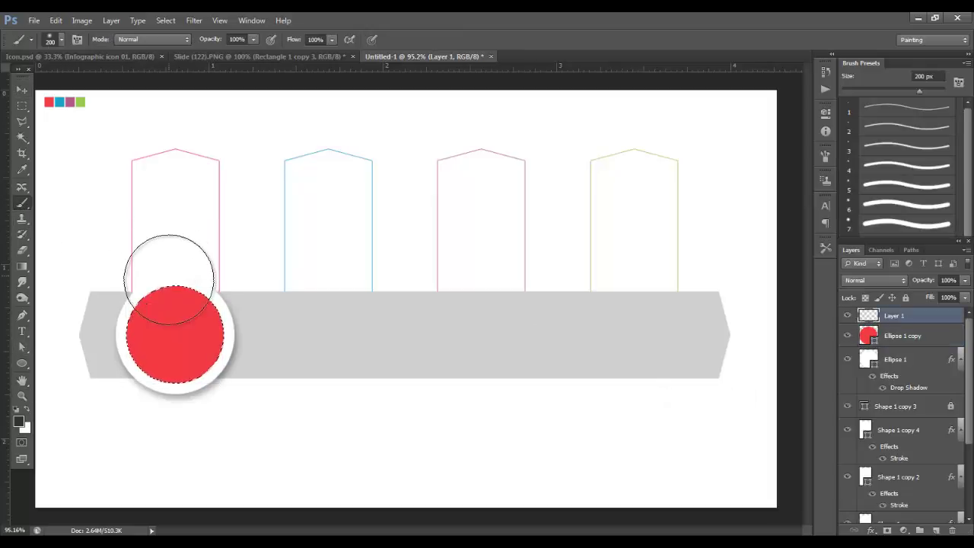
pyautogui.moveTo(176, 259)
pyautogui.mouseDown()
pyautogui.moveTo(145, 262)
pyautogui.moveTo(276, 261)
pyautogui.mouseUp()
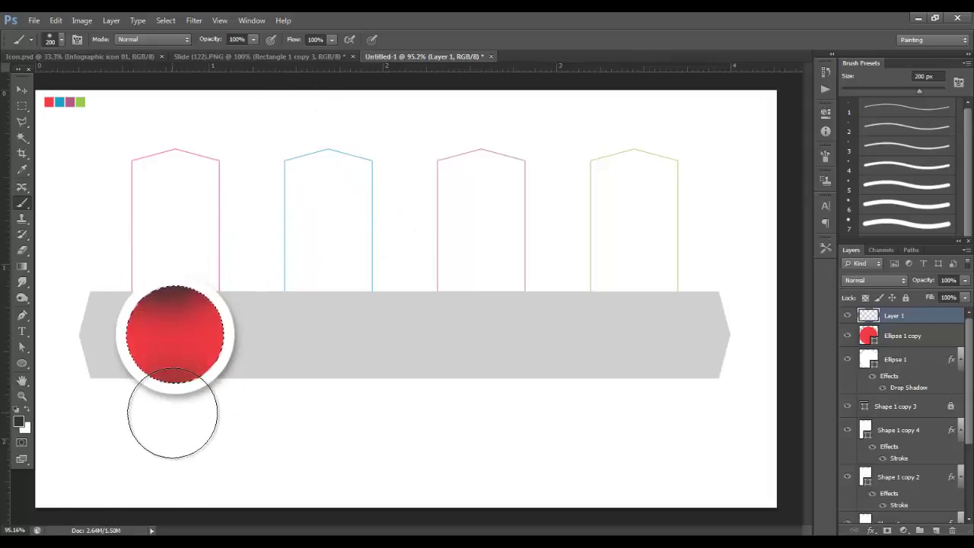
pyautogui.click(965, 280)
pyautogui.moveTo(965, 295); pyautogui.dragTo(931, 308)
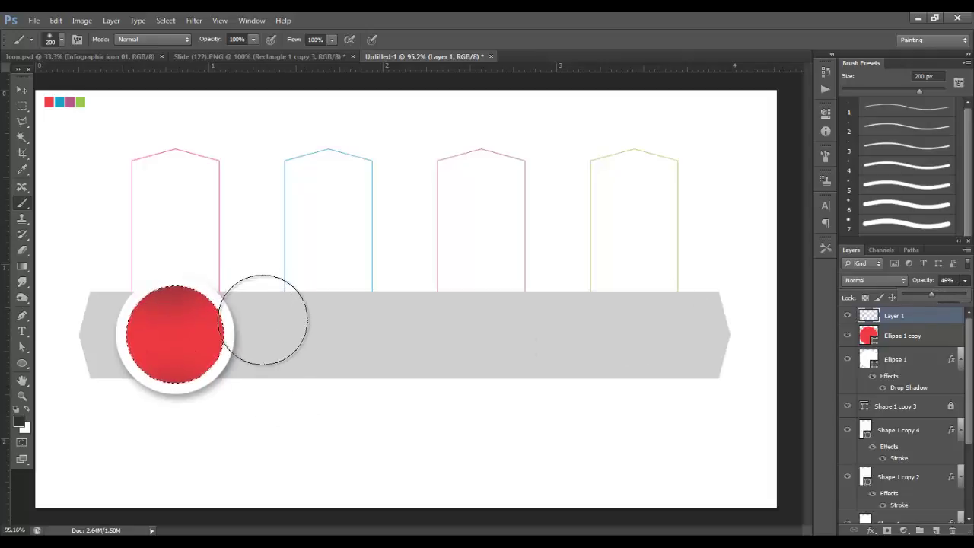
# Set the foreground colour to white and paint a highlight at the red circle's centre with a soft 90 px brush.
pyautogui.click(19, 423)
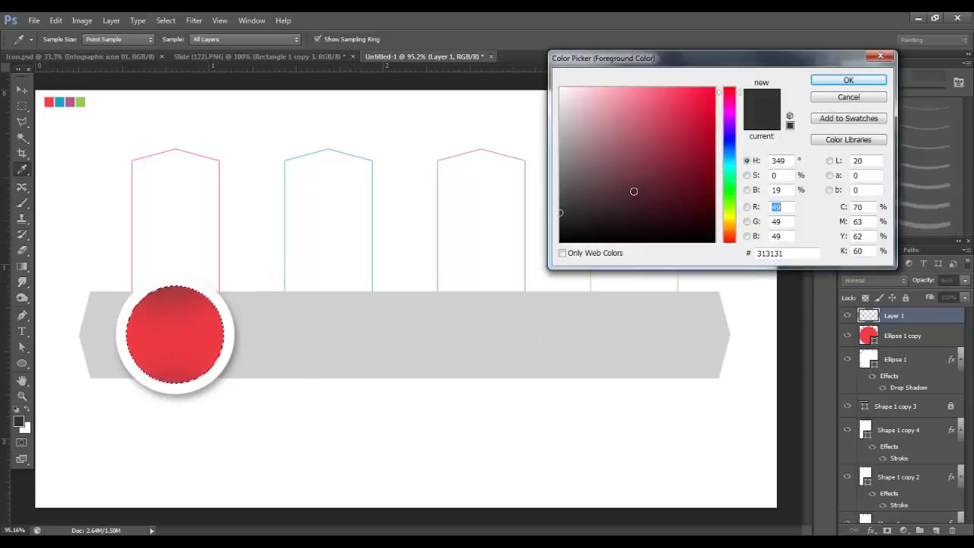
pyautogui.click(561, 88)
pyautogui.click(846, 79)
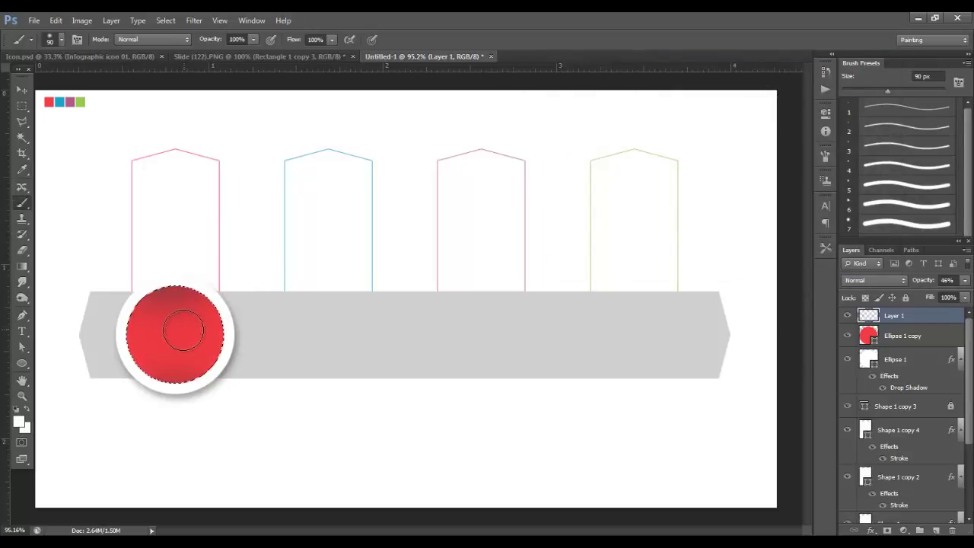
pyautogui.click(172, 332)
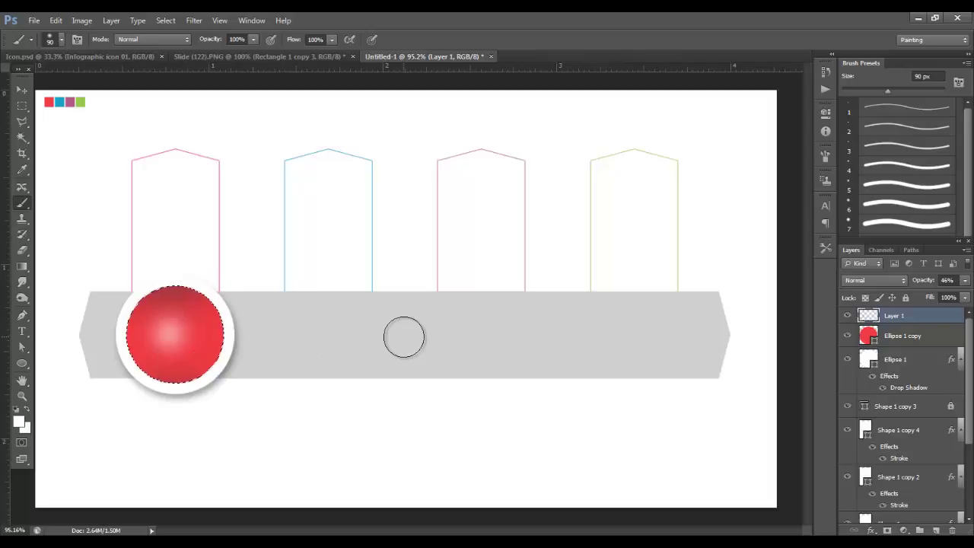
# Lower the opacity of the shading layer, Layer 1, to 12% and clear the circular selection.
pyautogui.click(964, 280)
pyautogui.moveTo(931, 295); pyautogui.dragTo(912, 299)
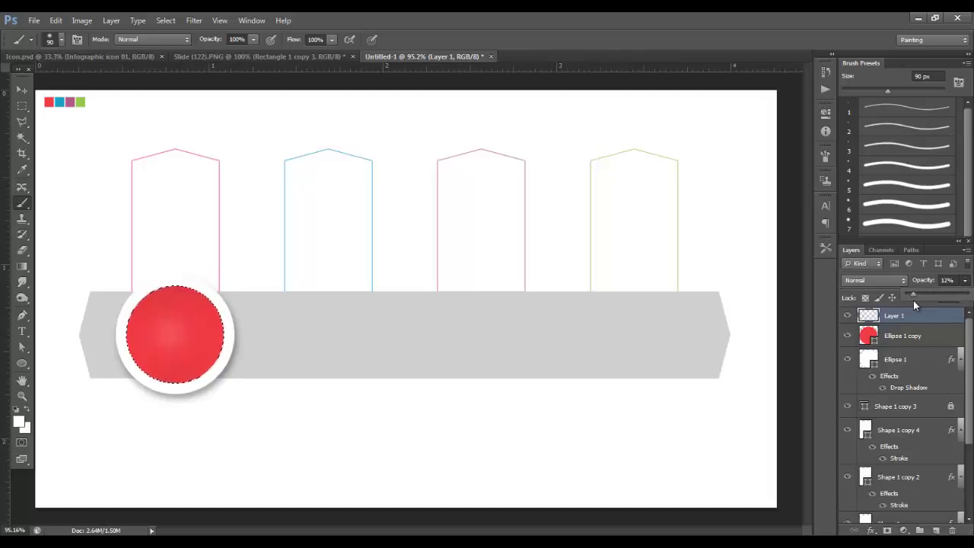
pyautogui.click(21, 90)
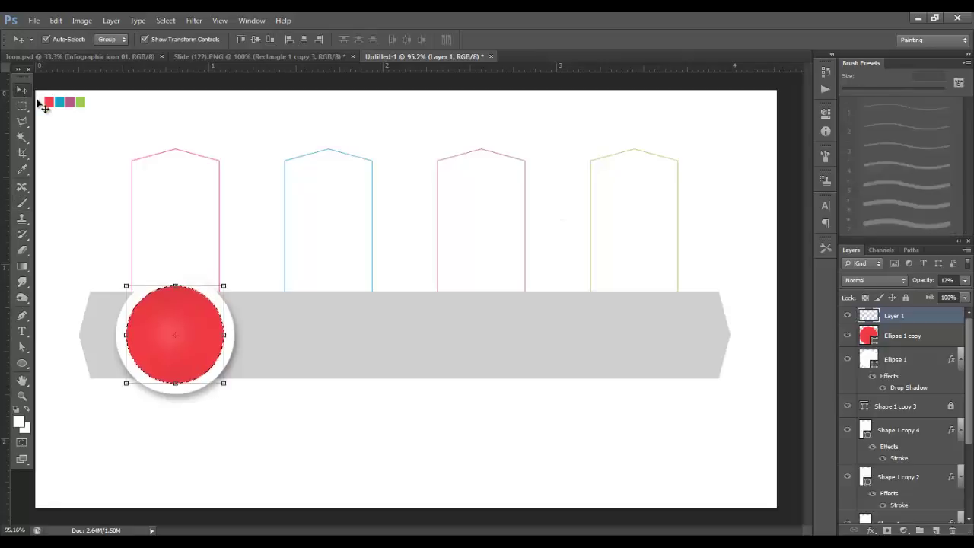
pyautogui.click(248, 437)
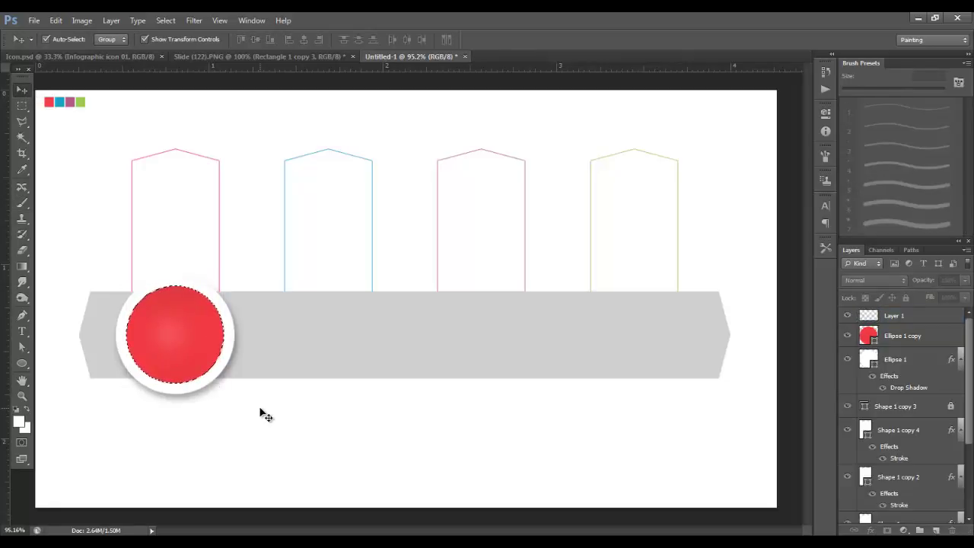
pyautogui.hotkey('ctrl', 'd')
# Add an inner glow to the outer white circle, Ellipse 1, and set its colour to light grey e9e9e9.
pyautogui.click(232, 327)
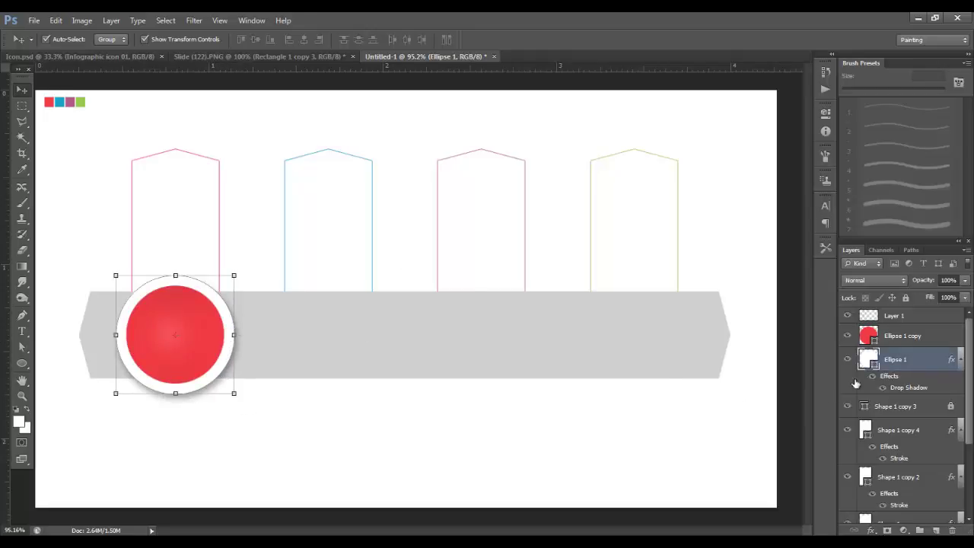
pyautogui.doubleClick(920, 361)
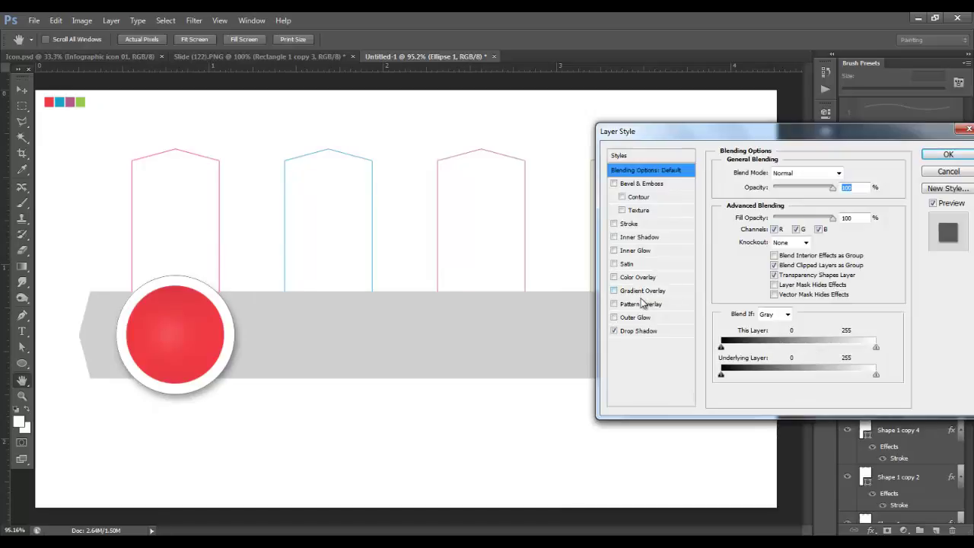
pyautogui.click(647, 240)
pyautogui.click(642, 252)
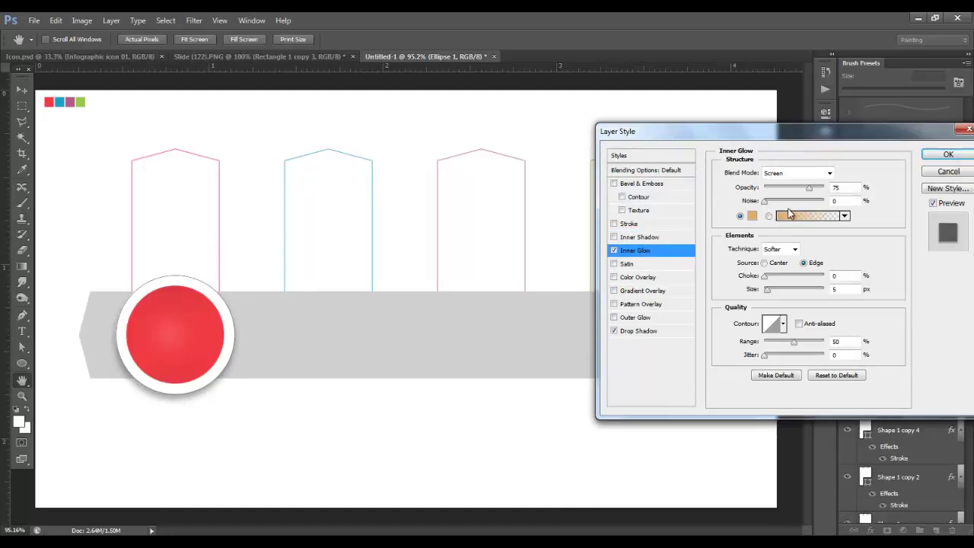
pyautogui.click(752, 217)
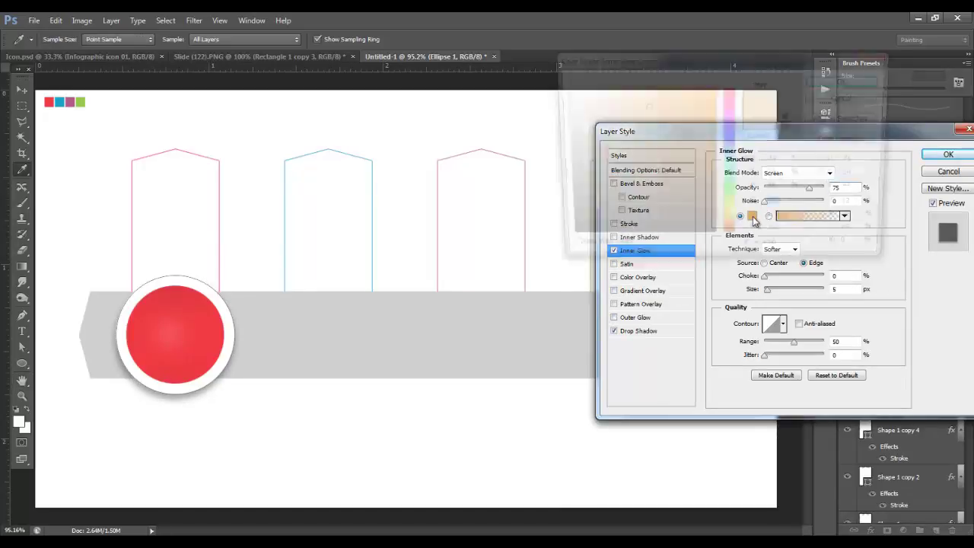
pyautogui.click(570, 99)
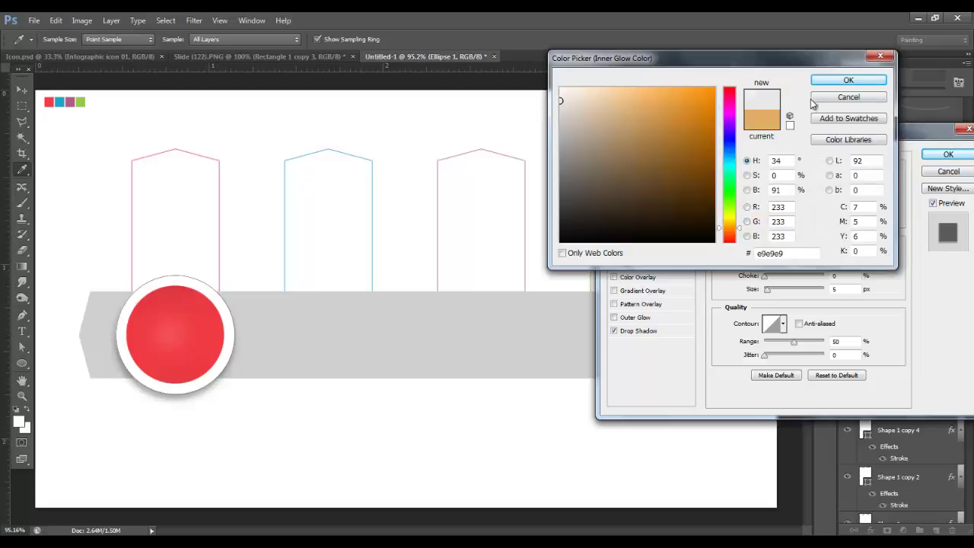
pyautogui.click(844, 80)
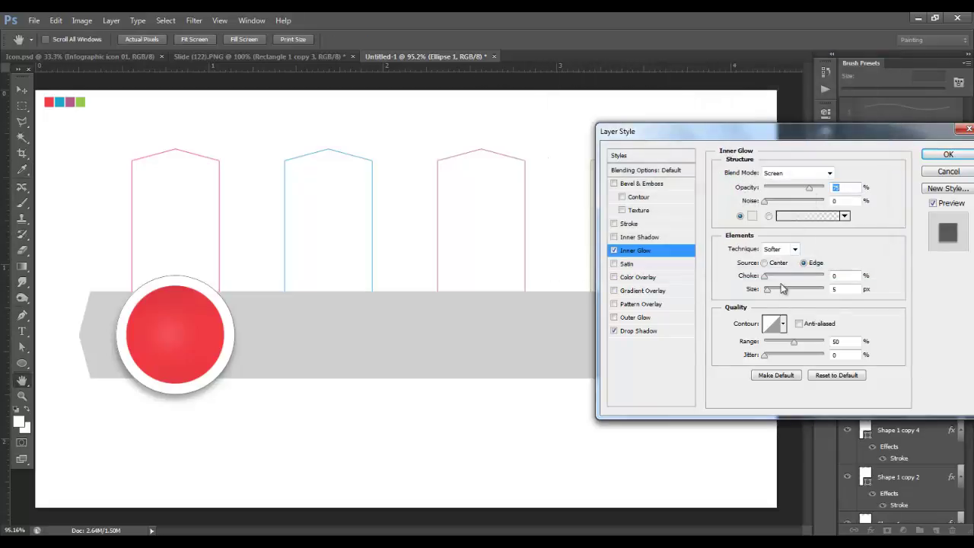
# Set the white circle's inner glow to Multiply at 100% opacity with 11% choke, and fine-tune its size to a narrow edge.
pyautogui.moveTo(767, 292); pyautogui.dragTo(772, 292)
pyautogui.moveTo(808, 188); pyautogui.dragTo(829, 189)
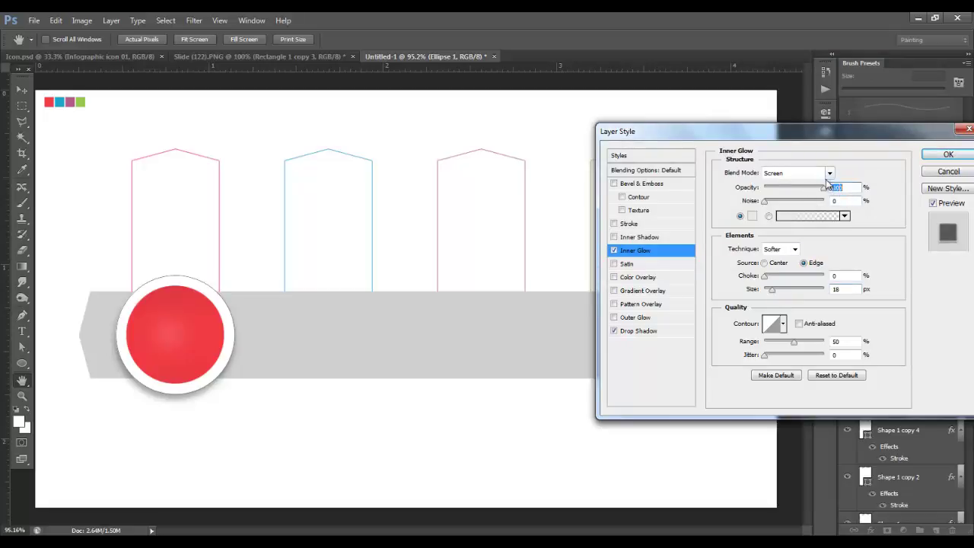
pyautogui.click(829, 173)
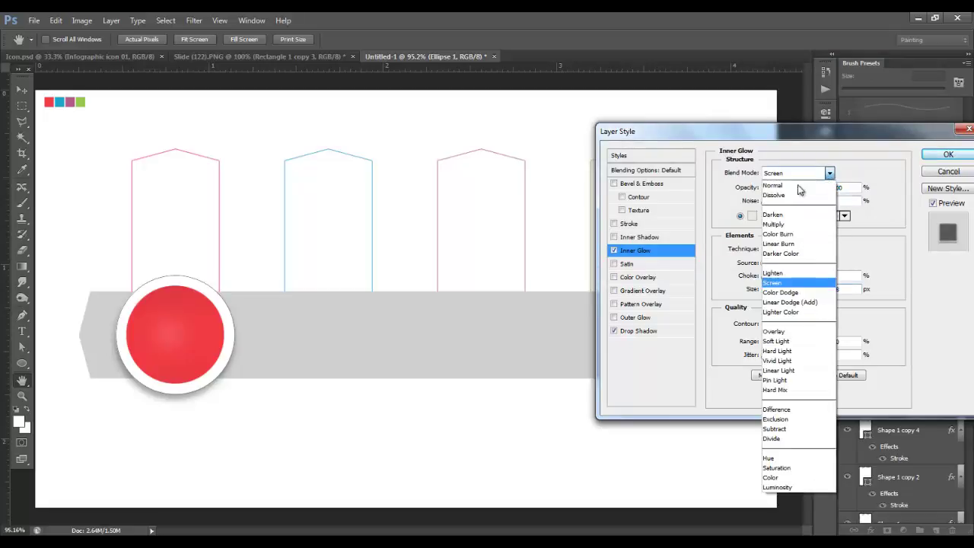
pyautogui.click(783, 225)
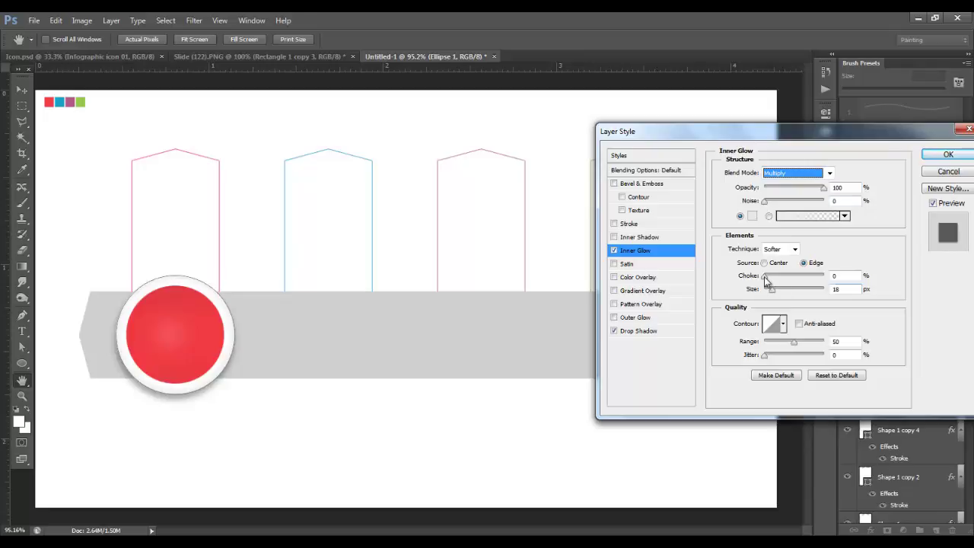
pyautogui.moveTo(765, 276); pyautogui.dragTo(772, 277)
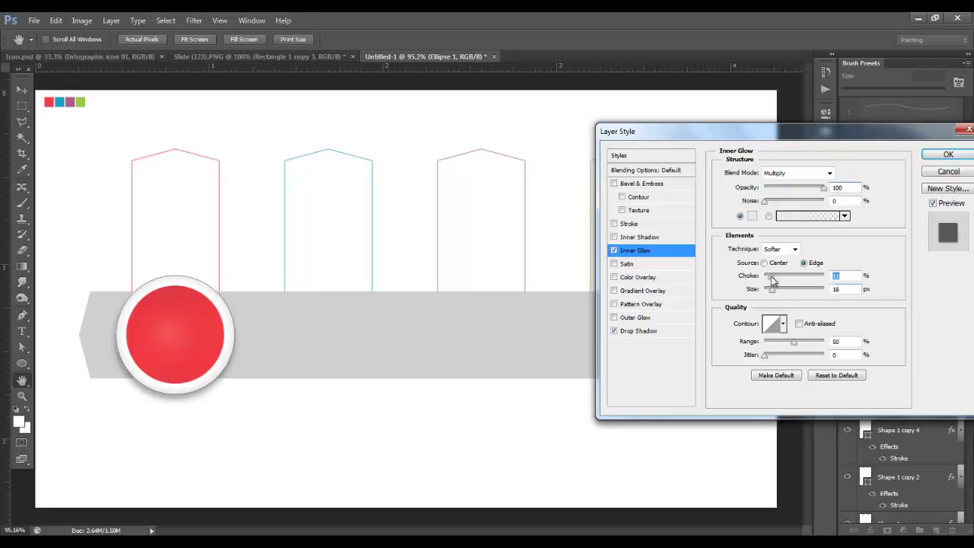
pyautogui.moveTo(775, 294); pyautogui.dragTo(771, 297)
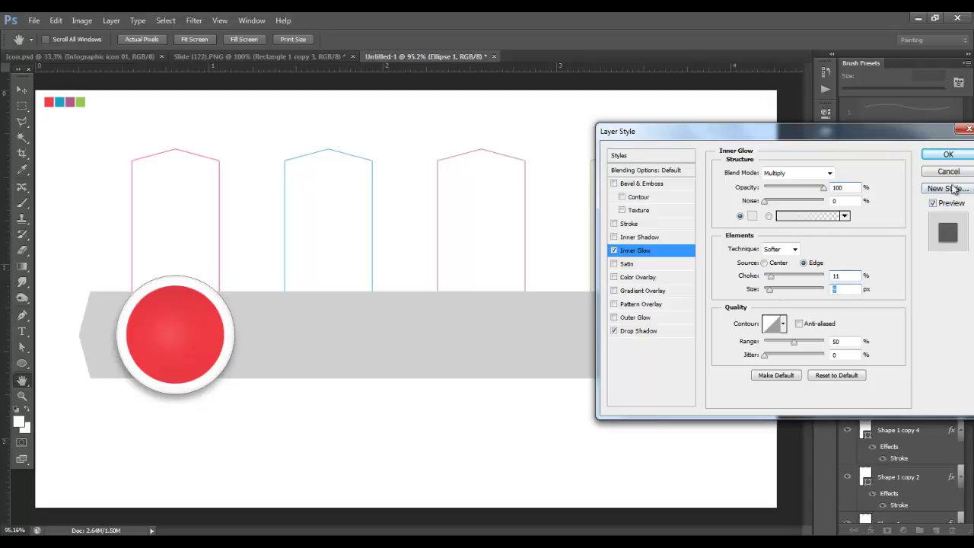
pyautogui.click(948, 155)
pyautogui.press('v')
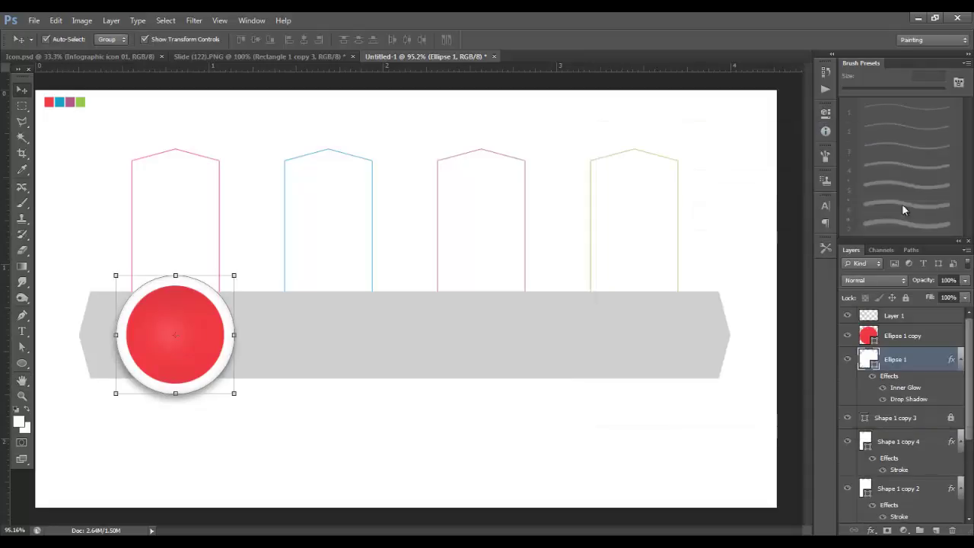
# Add an inner shadow at 34% opacity with a soft, small size to the red circle, Ellipse 1 copy.
pyautogui.doubleClick(905, 335)
pyautogui.doubleClick(953, 334)
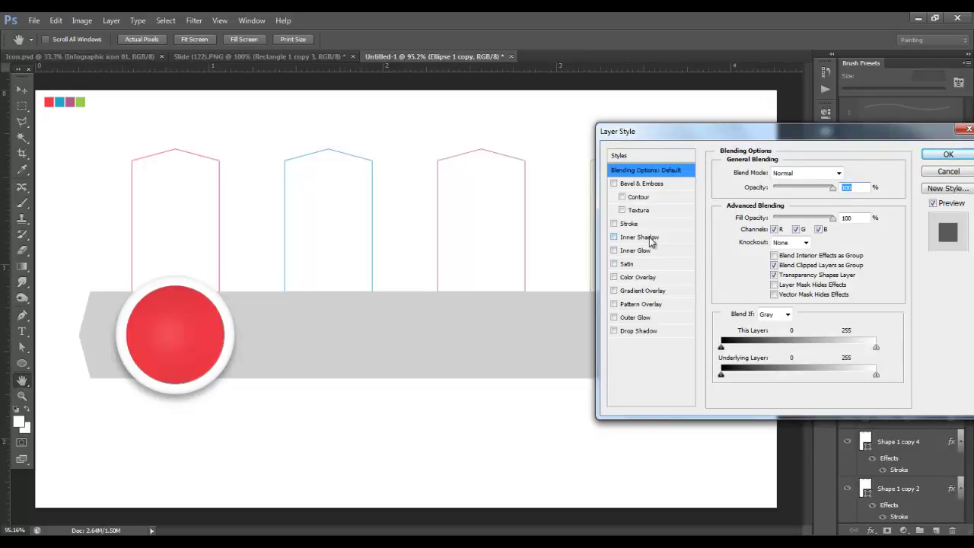
pyautogui.click(639, 237)
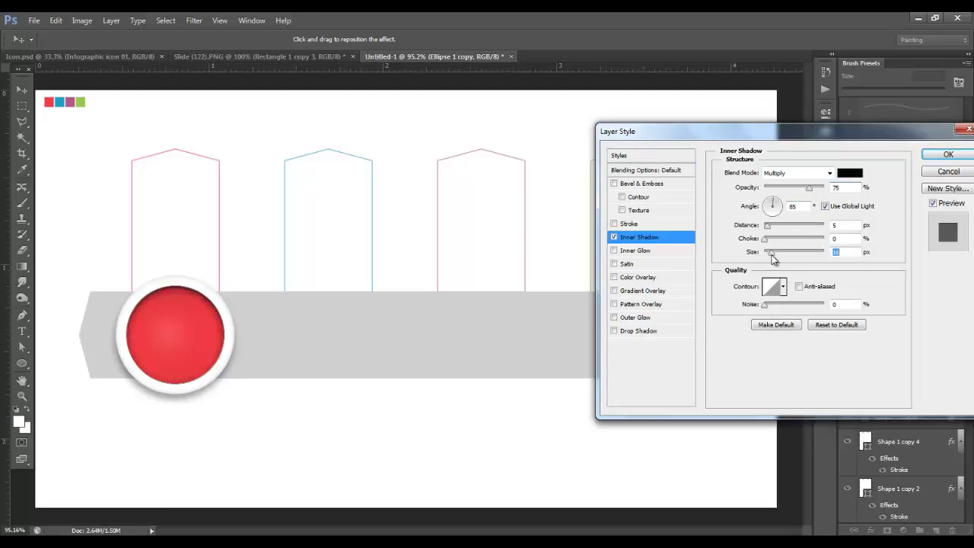
pyautogui.moveTo(810, 197); pyautogui.dragTo(787, 194)
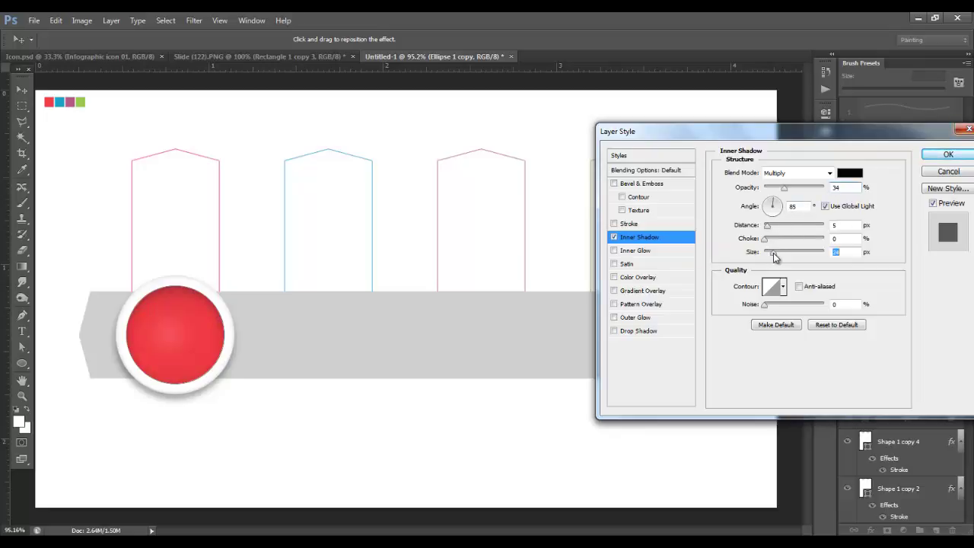
pyautogui.moveTo(773, 252); pyautogui.dragTo(770, 256)
pyautogui.click(947, 153)
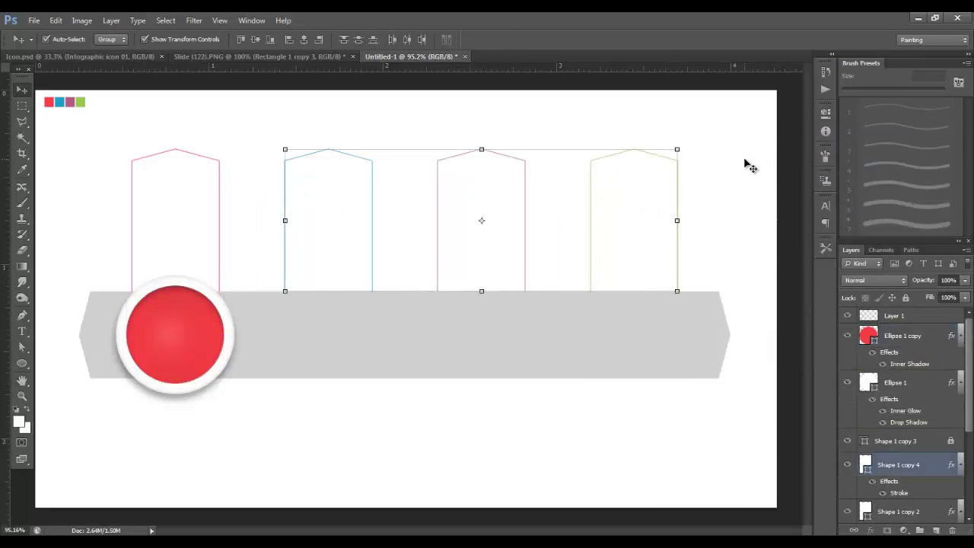
# Lock the layers of all four peaked outline shapes and clear the selection.
pyautogui.moveTo(745, 163); pyautogui.dragTo(185, 191)
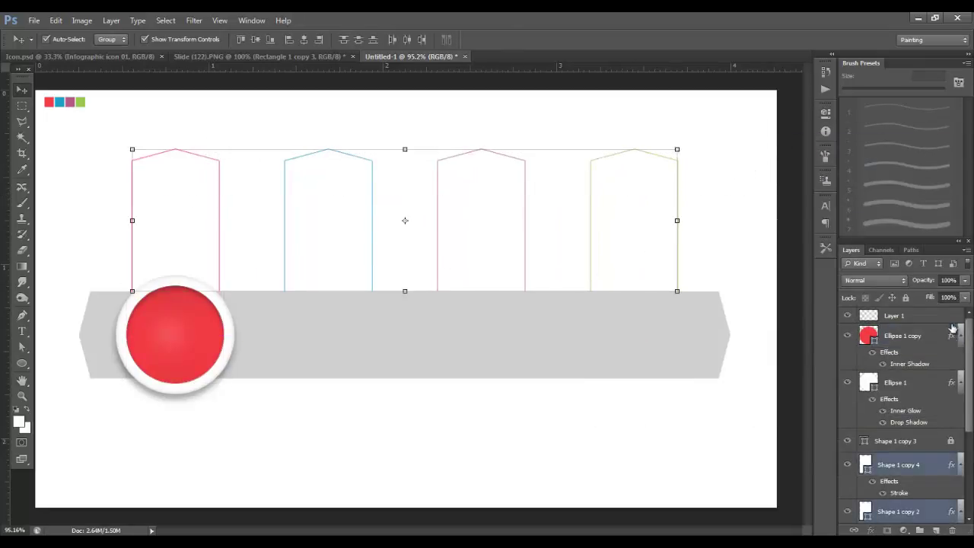
pyautogui.click(904, 297)
pyautogui.click(433, 420)
# Group the shading layer, the red circle and the white circle together.
pyautogui.moveTo(108, 263); pyautogui.dragTo(256, 391)
pyautogui.hotkey('ctrl', 'g')
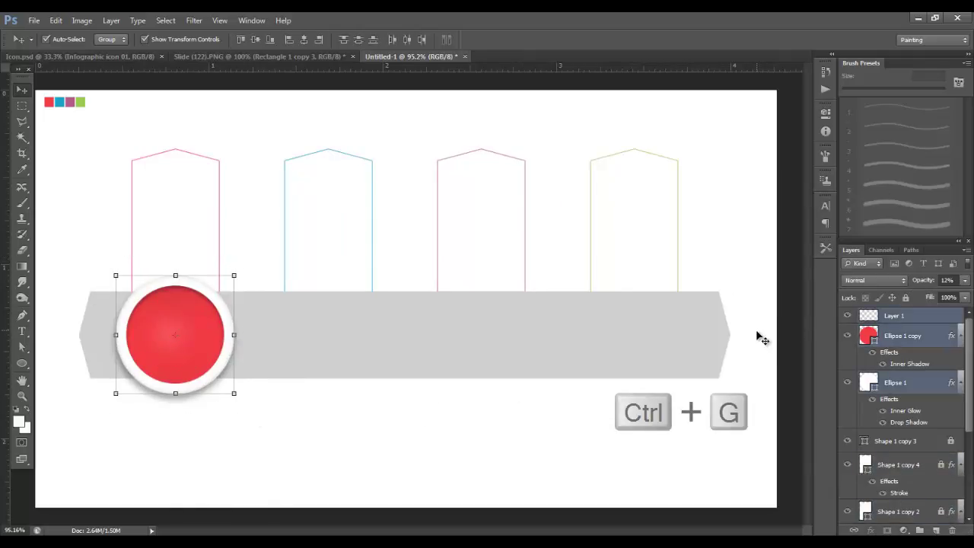
pyautogui.click(960, 335)
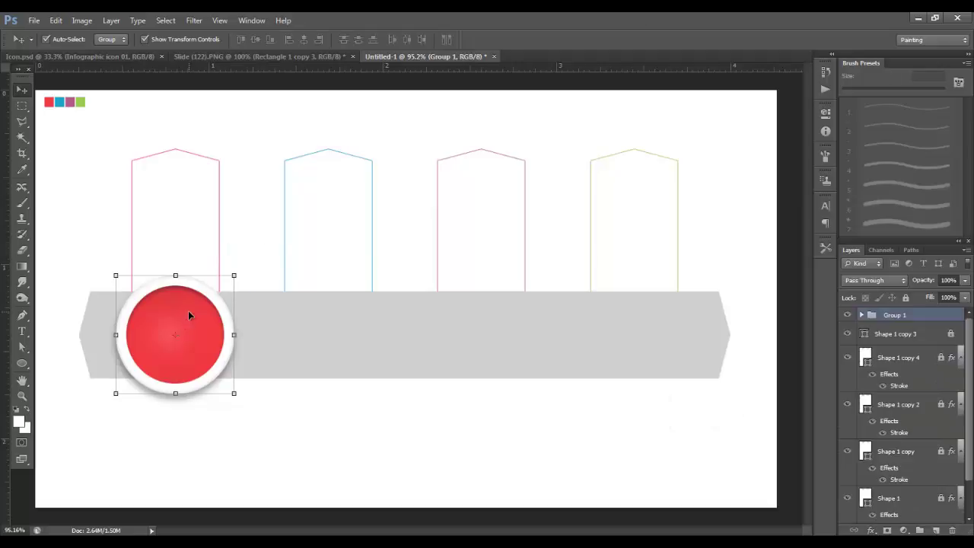
# Duplicate the red circle group and place the copy on the bar below the blue-outlined shape.
pyautogui.moveTo(188, 311); pyautogui.dragTo(210, 313)
pyautogui.hotkey('ctrl', 'z')
pyautogui.click(111, 20)
pyautogui.moveTo(152, 33)
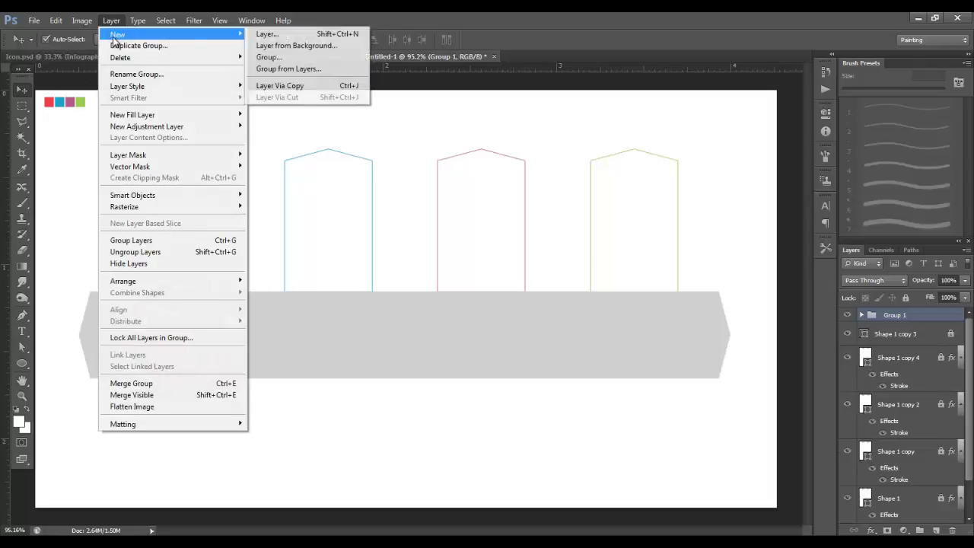
pyautogui.click(334, 85)
pyautogui.moveTo(193, 312); pyautogui.dragTo(341, 305)
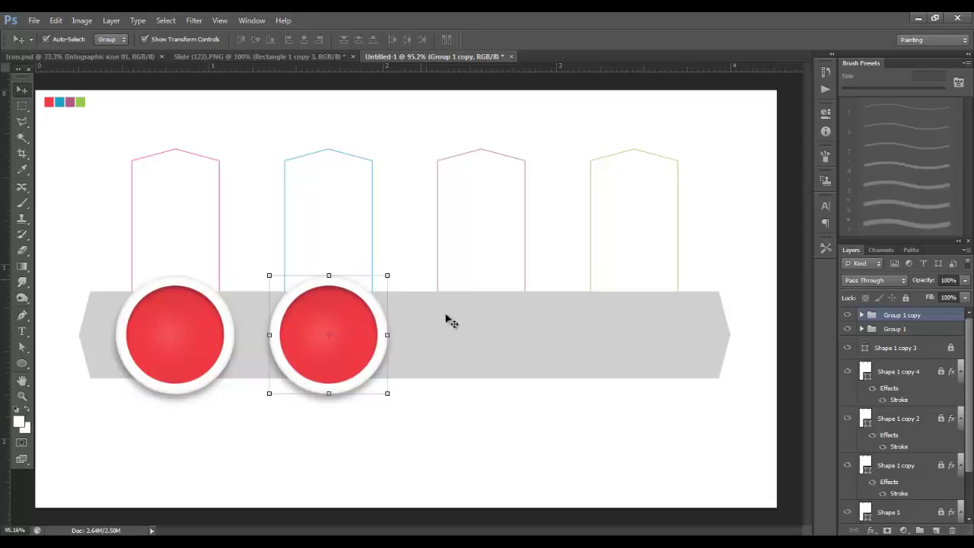
# Duplicate both circle groups together and place the copies on the bar below the purple- and green-outlined shapes.
pyautogui.keyDown('shift'); pyautogui.click(186, 331); pyautogui.keyUp('shift')
pyautogui.click(111, 20)
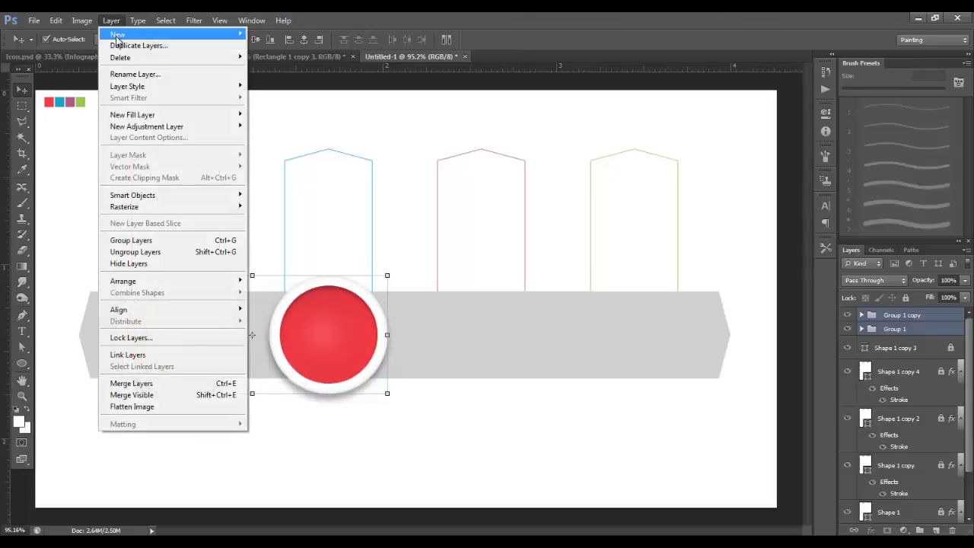
pyautogui.moveTo(190, 34)
pyautogui.click(283, 86)
pyautogui.moveTo(329, 324); pyautogui.dragTo(637, 322)
pyautogui.click(388, 327)
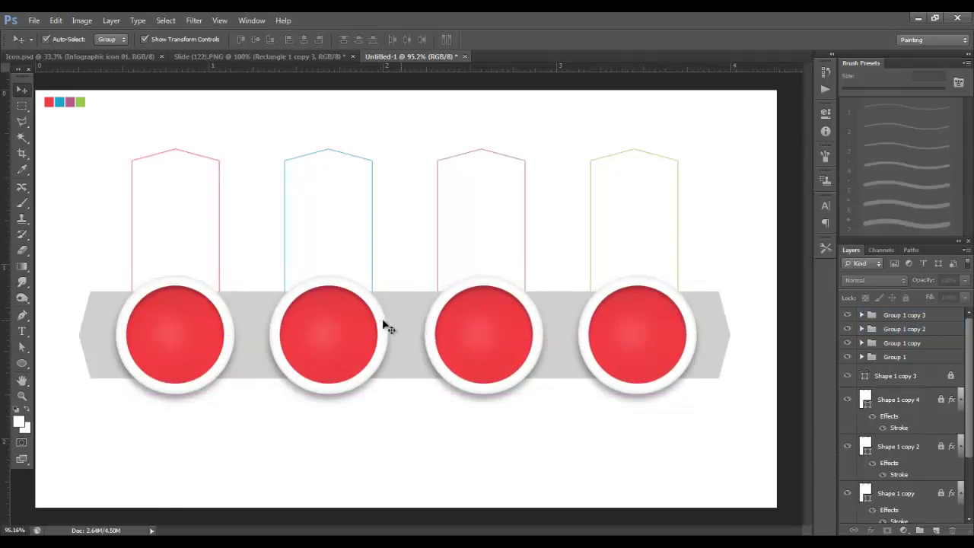
# Recolour the second circle's inner ellipse with the palette blue, 15a4c6.
pyautogui.click(899, 343)
pyautogui.click(862, 343)
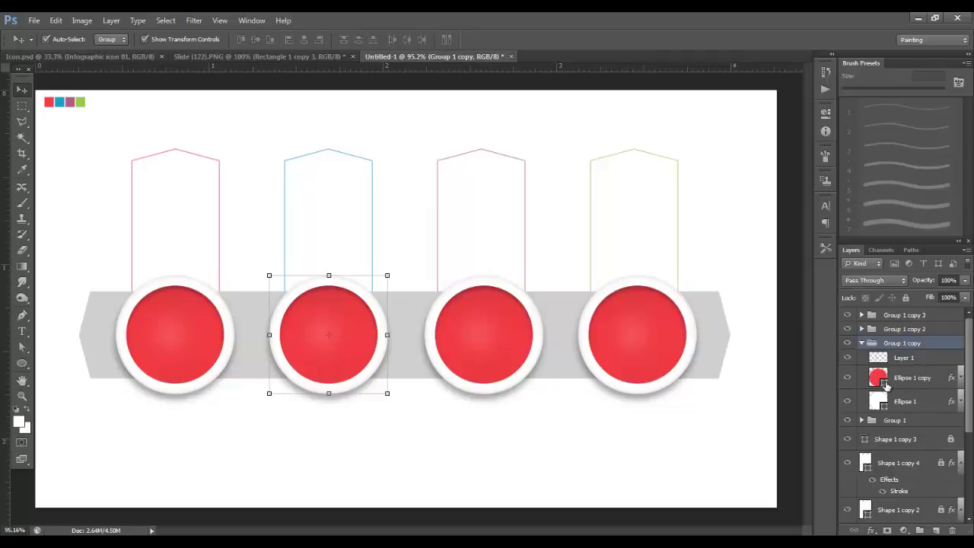
pyautogui.doubleClick(879, 377)
pyautogui.click(59, 102)
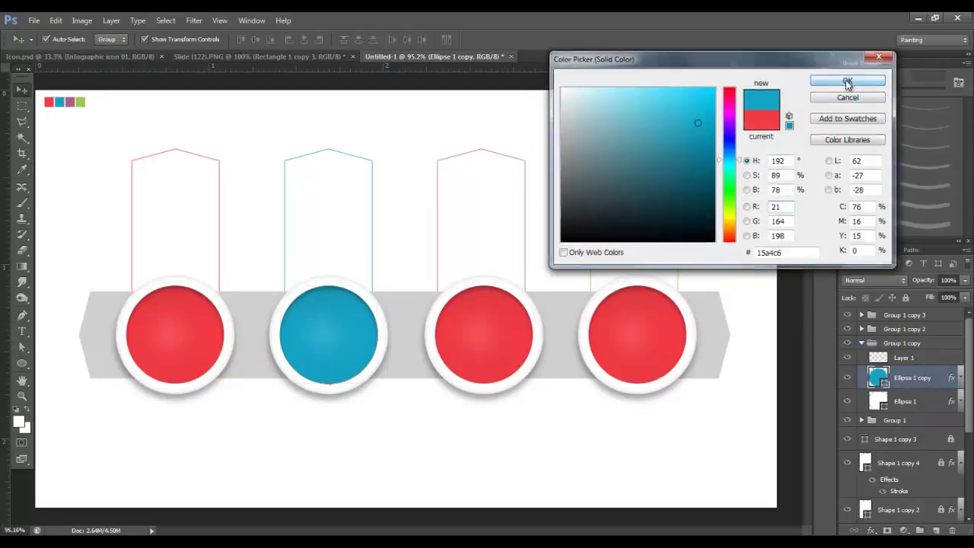
pyautogui.click(847, 81)
# Recolour the third circle's inner ellipse with the palette purple, b45689.
pyautogui.click(500, 331)
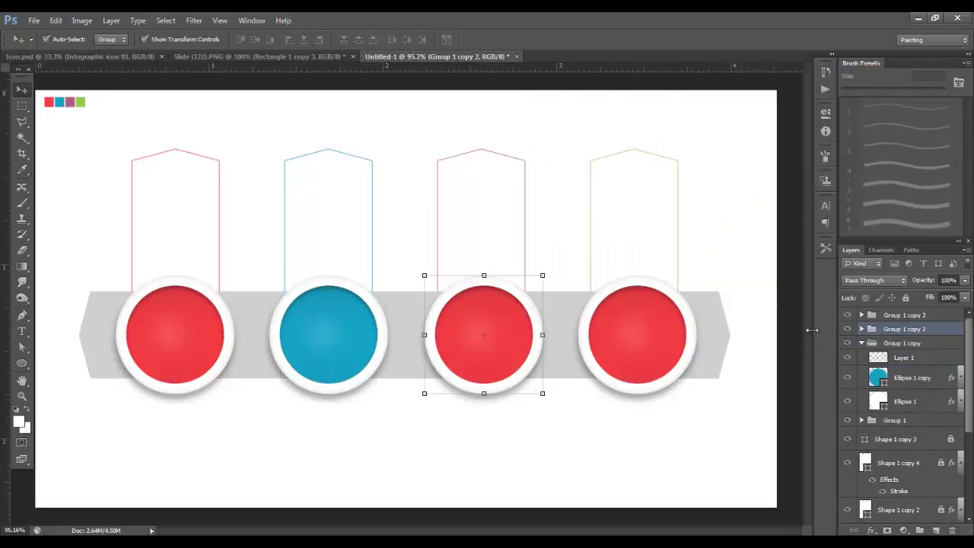
pyautogui.click(862, 328)
pyautogui.doubleClick(881, 365)
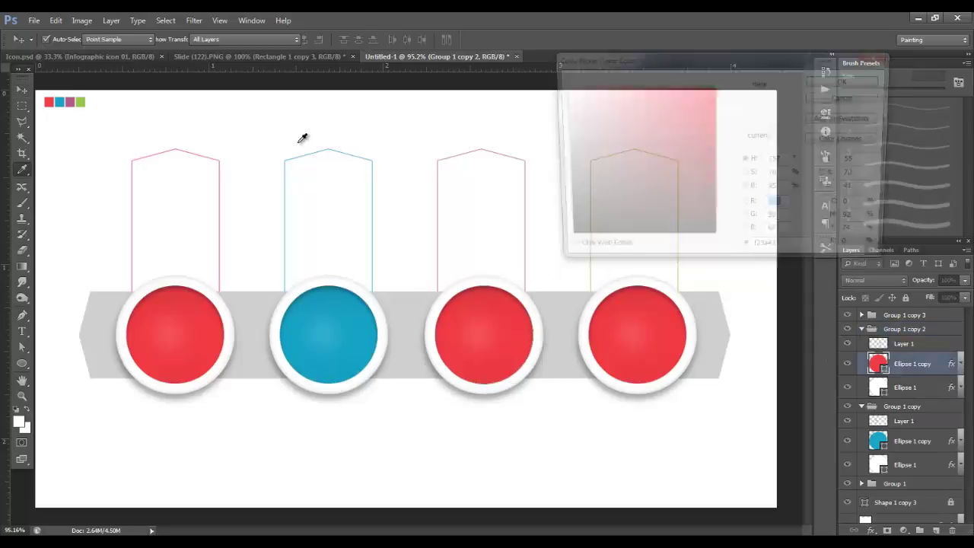
pyautogui.click(78, 101)
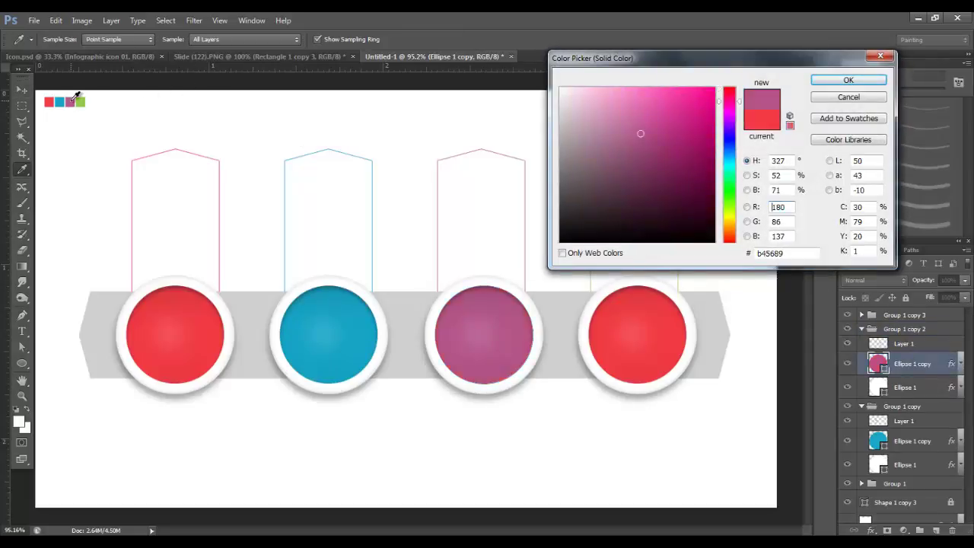
pyautogui.click(848, 81)
# Recolour the fourth circle's inner ellipse with the palette green, 95c94a.
pyautogui.click(862, 314)
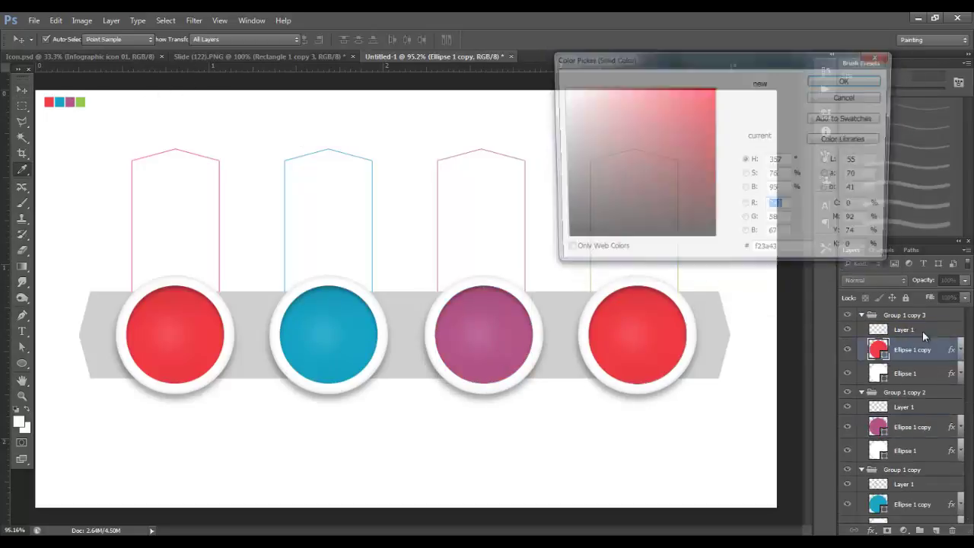
pyautogui.doubleClick(878, 349)
pyautogui.click(81, 101)
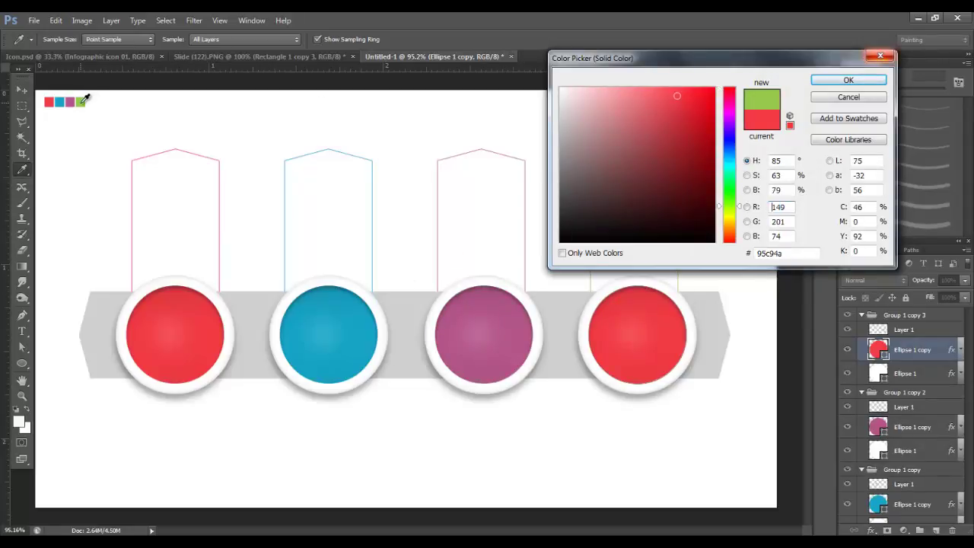
pyautogui.click(847, 80)
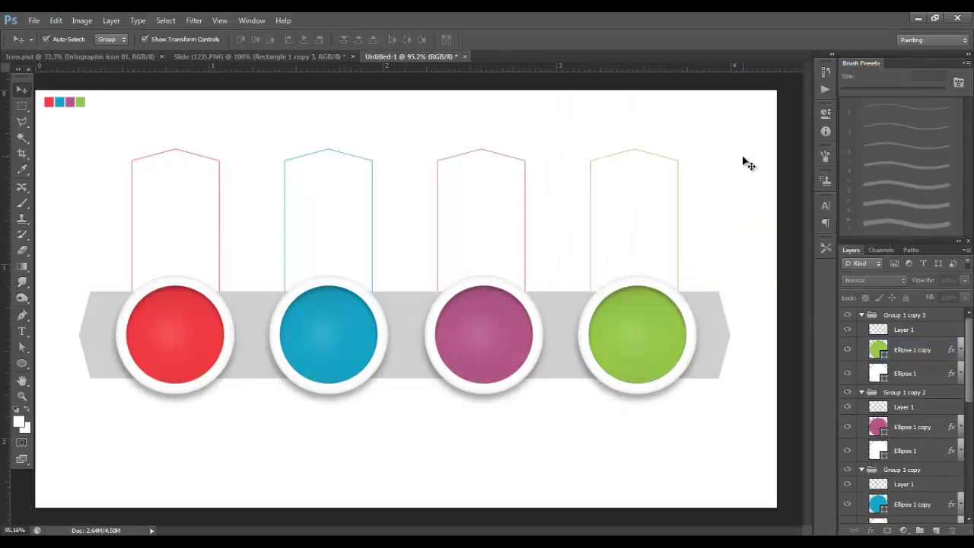
# Copy the Infographic icon 01 group from Icon.psd into the Untitled-1 document and position it over the circles.
pyautogui.click(80, 103)
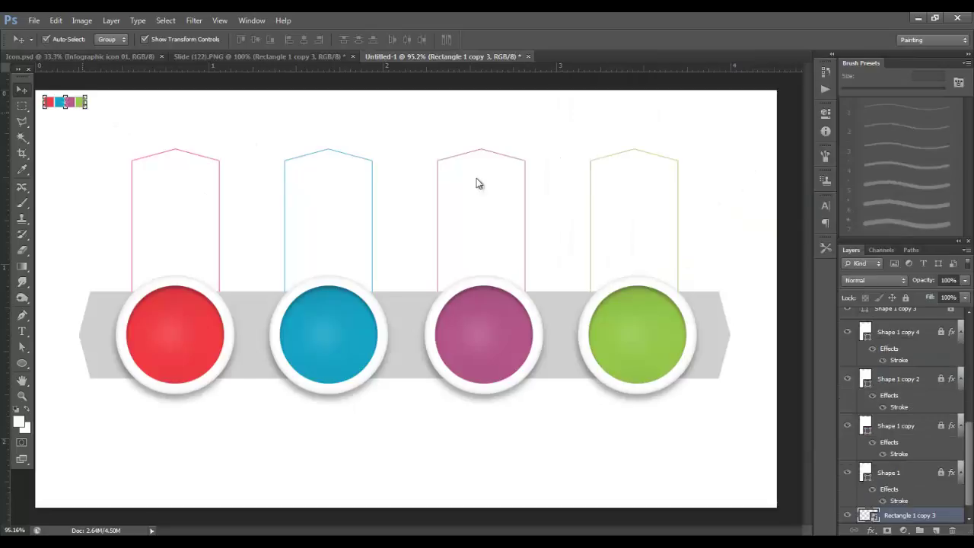
pyautogui.moveTo(946, 515)
pyautogui.mouseDown()
pyautogui.moveTo(952, 532)
pyautogui.moveTo(943, 499)
pyautogui.mouseUp()
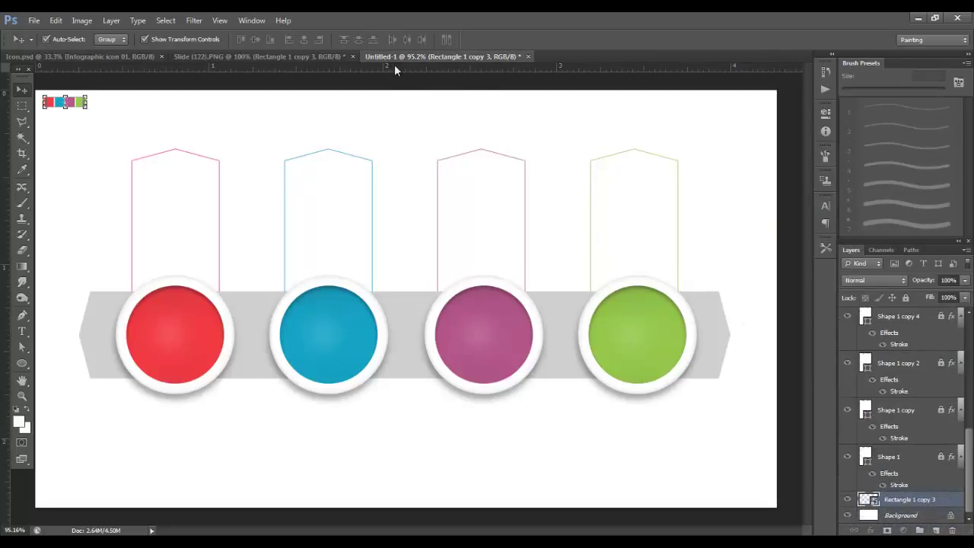
pyautogui.click(112, 54)
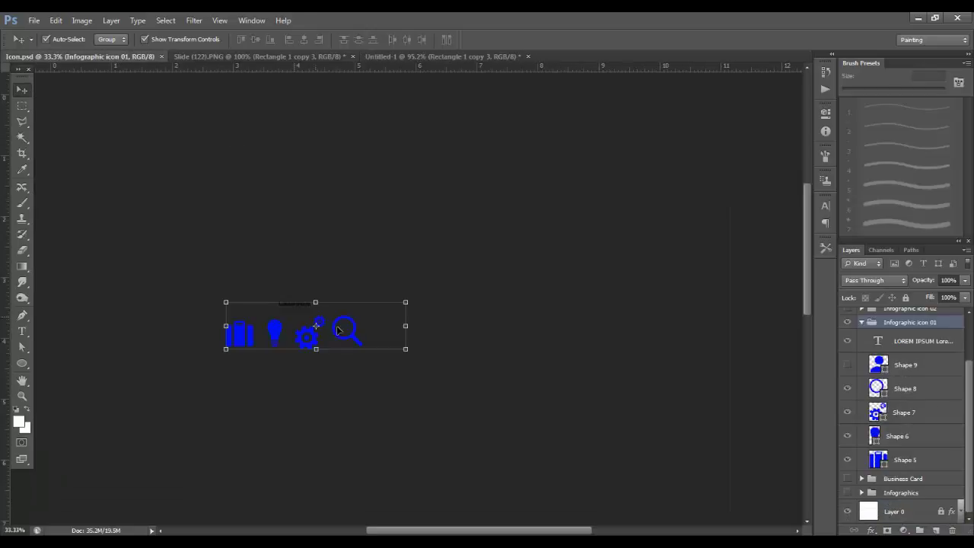
pyautogui.moveTo(410, 152)
pyautogui.mouseDown()
pyautogui.moveTo(431, 60)
pyautogui.moveTo(449, 103)
pyautogui.moveTo(397, 301)
pyautogui.moveTo(387, 137)
pyautogui.moveTo(393, 144)
pyautogui.mouseUp()
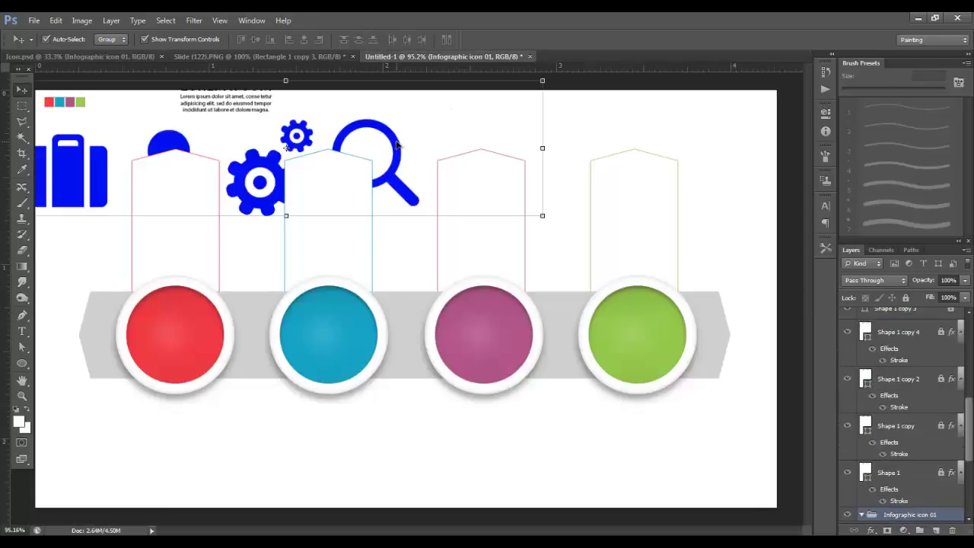
pyautogui.moveTo(411, 200); pyautogui.dragTo(532, 356)
# Move the Infographic icon 01 group to the top of the layer order and ungroup it.
pyautogui.moveTo(949, 515); pyautogui.dragTo(914, 328)
pyautogui.moveTo(916, 293); pyautogui.dragTo(915, 313)
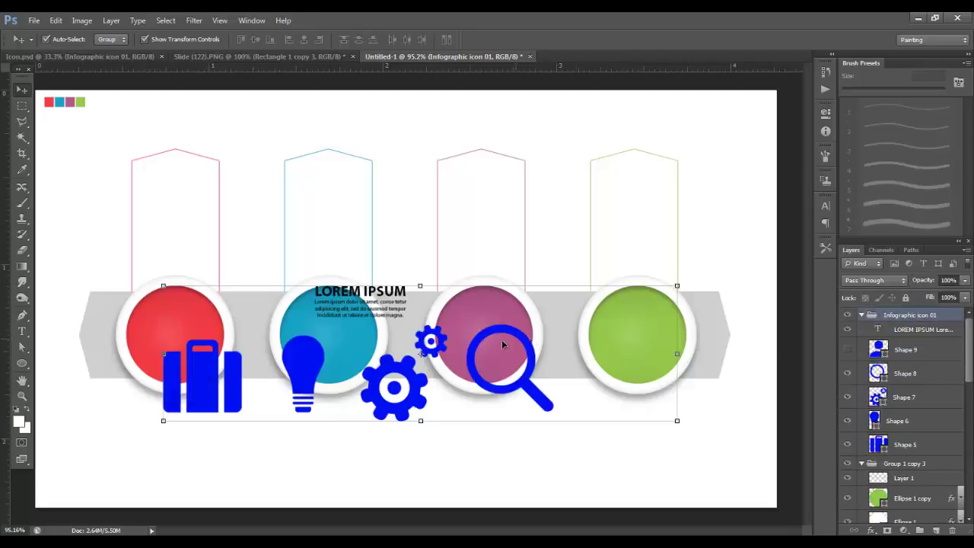
pyautogui.rightClick(919, 314)
pyautogui.click(844, 270)
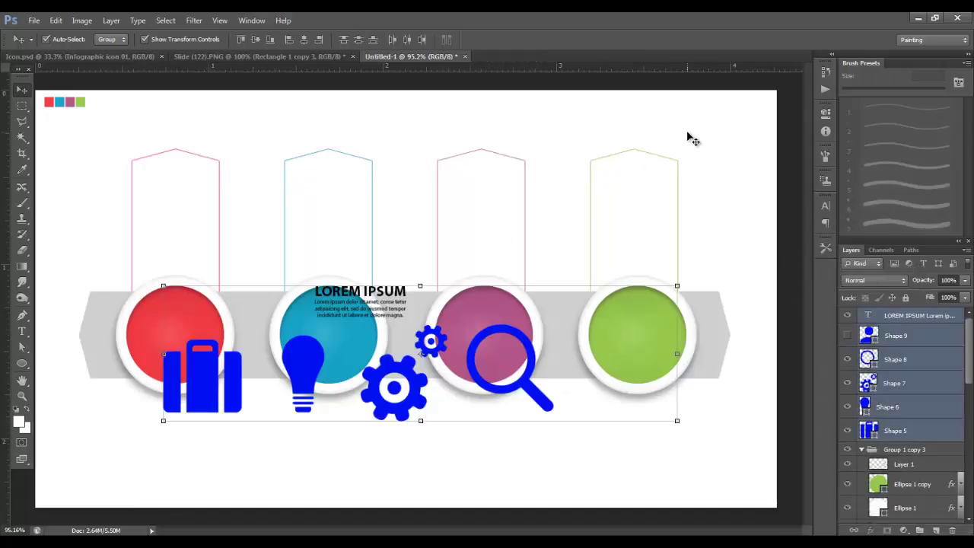
# Move the LOREM IPSUM text block into the first peaked shape and set its heading size to 4 pt.
pyautogui.moveTo(383, 296); pyautogui.dragTo(194, 206)
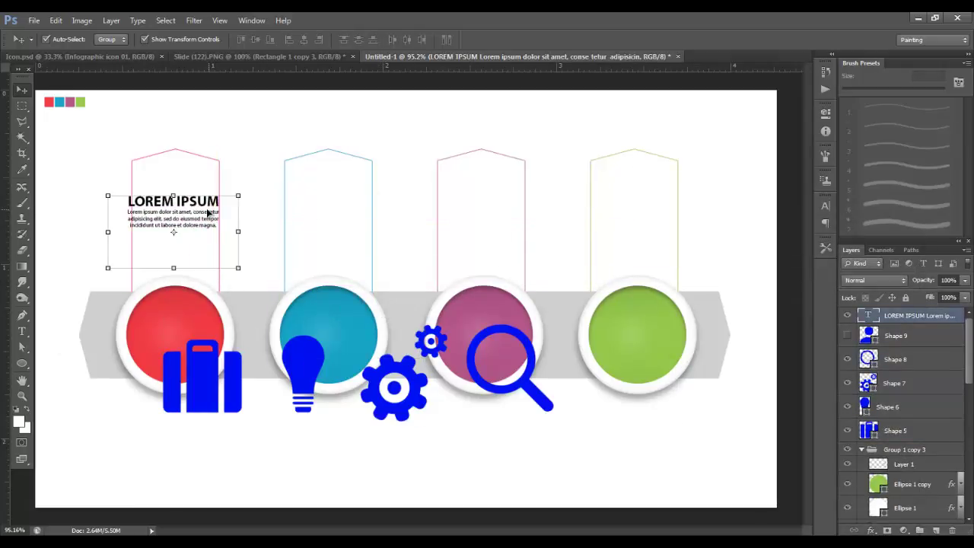
pyautogui.press('t')
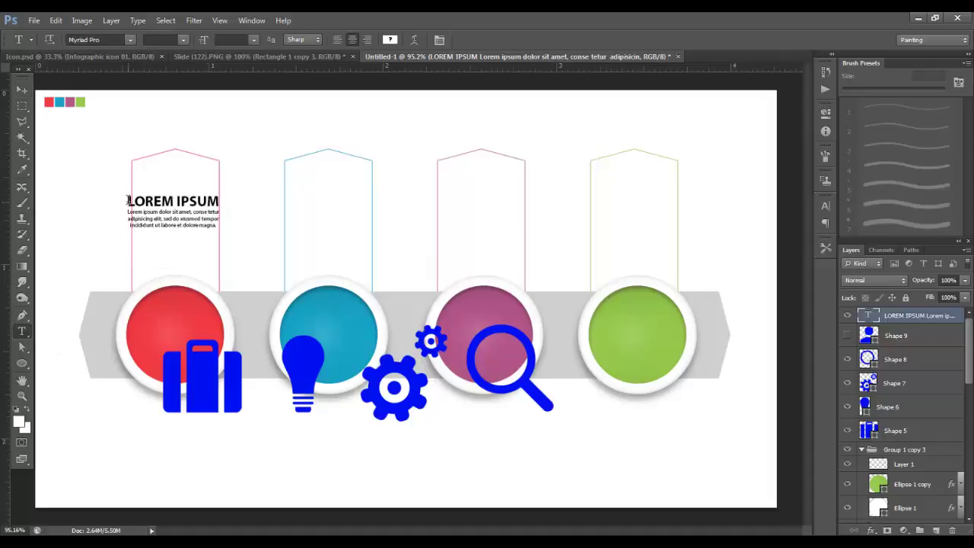
pyautogui.moveTo(127, 200); pyautogui.dragTo(224, 224)
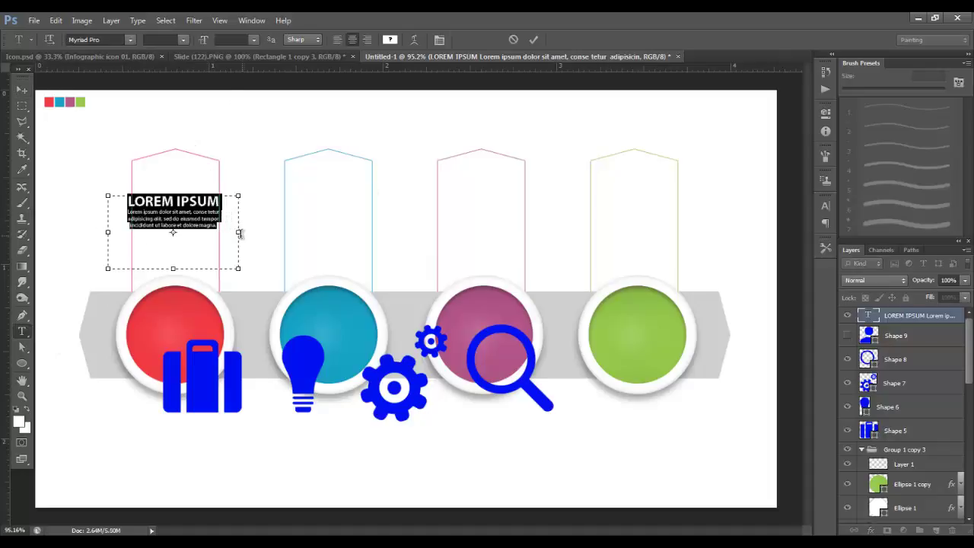
pyautogui.press('Right')
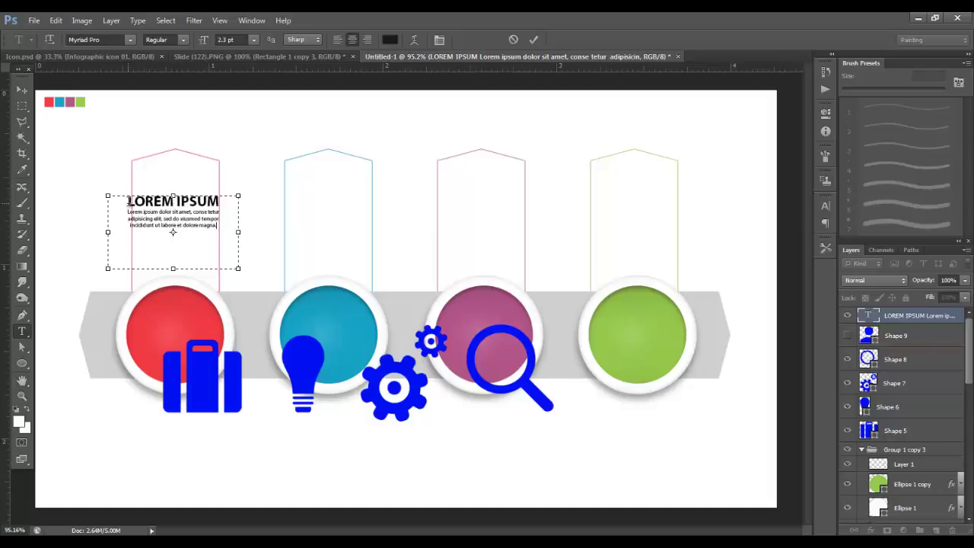
pyautogui.moveTo(128, 200); pyautogui.dragTo(237, 199)
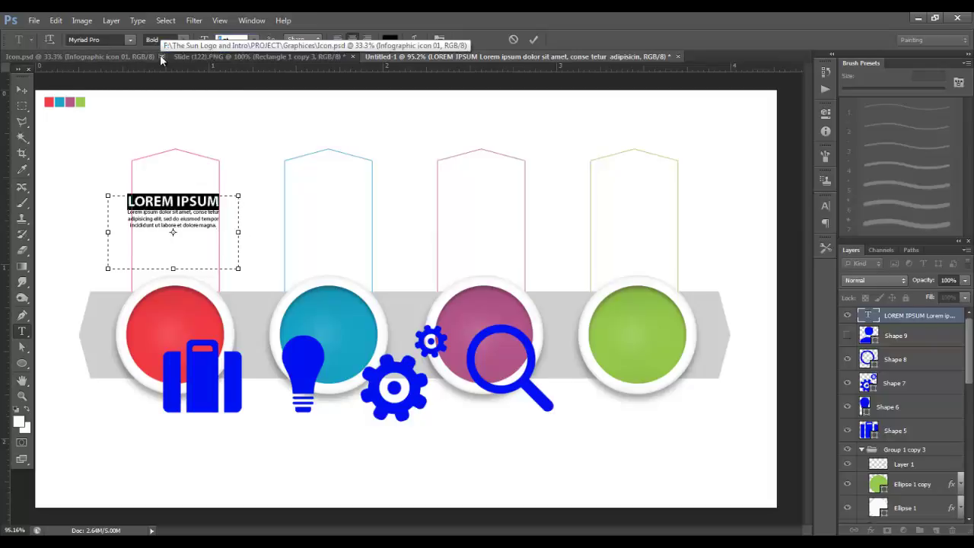
pyautogui.hotkey('ctrl', 'shift', ',')
# Set the body text below the heading to 2 pt.
pyautogui.moveTo(125, 206); pyautogui.dragTo(240, 221)
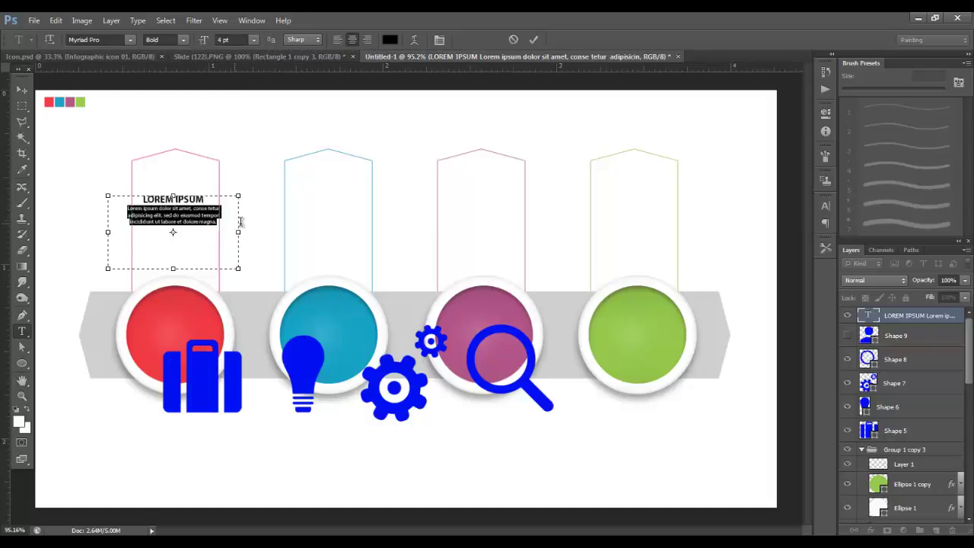
pyautogui.press('BackSpace')
pyautogui.press('BackSpace')
pyautogui.press('Return')
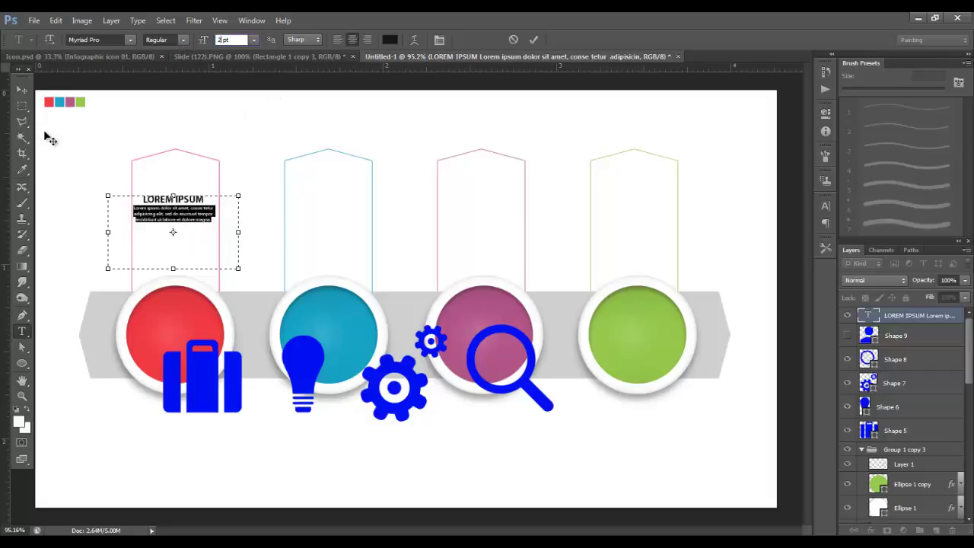
pyautogui.click(194, 219)
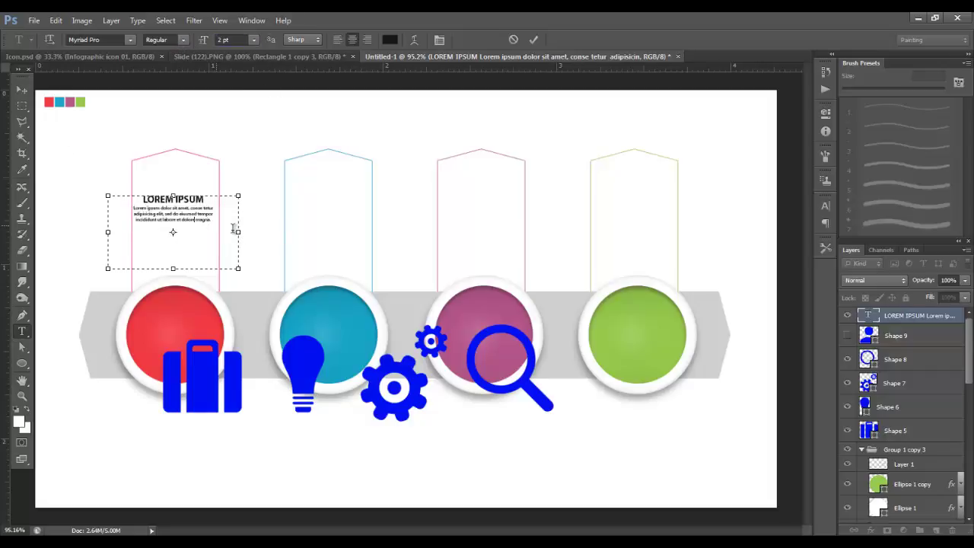
# Narrow the text box to fit inside the first peaked shape and centre it between the shape's sides.
pyautogui.moveTo(240, 269); pyautogui.dragTo(168, 265)
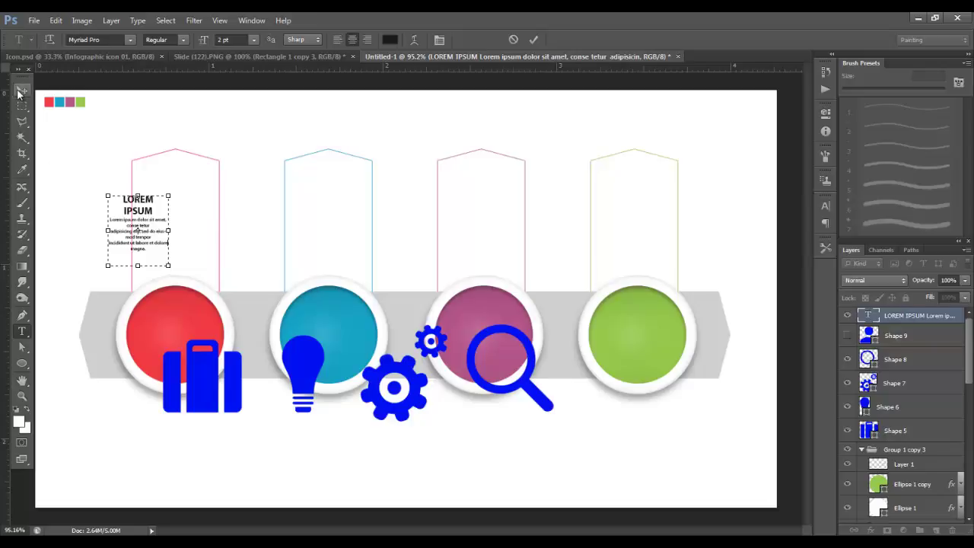
pyautogui.click(21, 92)
pyautogui.moveTo(148, 211); pyautogui.dragTo(148, 190)
# Recolour the whole text block, heading and body, dark grey 393939.
pyautogui.click(21, 331)
pyautogui.click(390, 39)
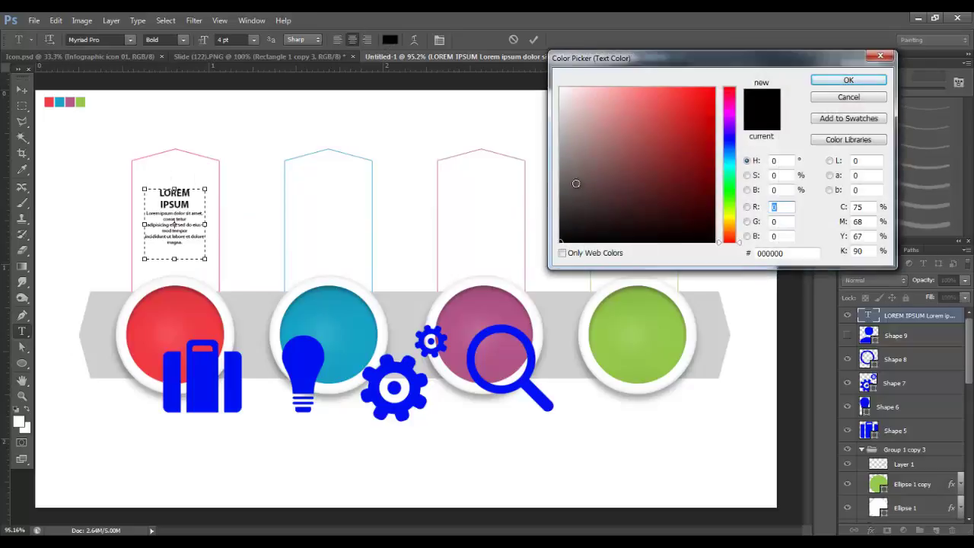
pyautogui.moveTo(563, 240); pyautogui.dragTo(538, 198)
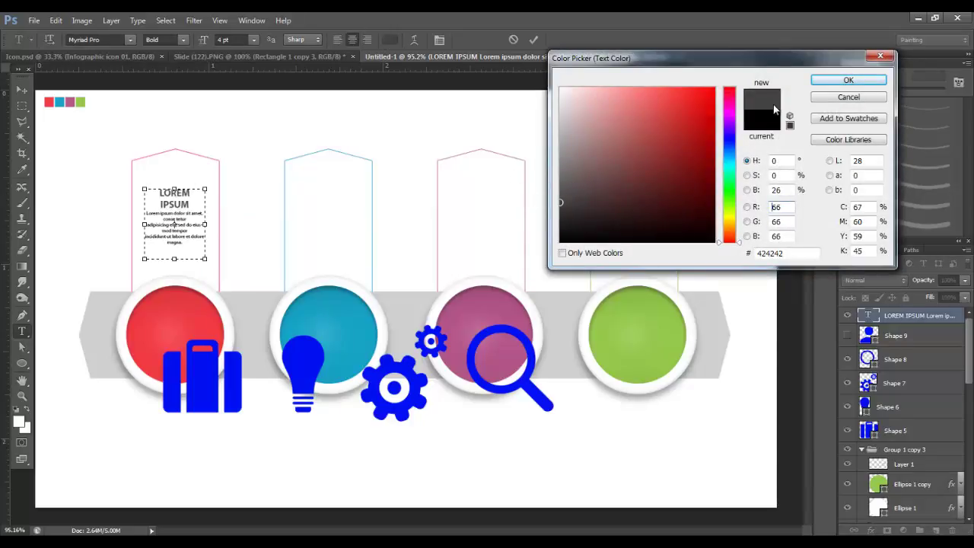
pyautogui.click(840, 81)
pyautogui.hotkey('ctrl', 'a')
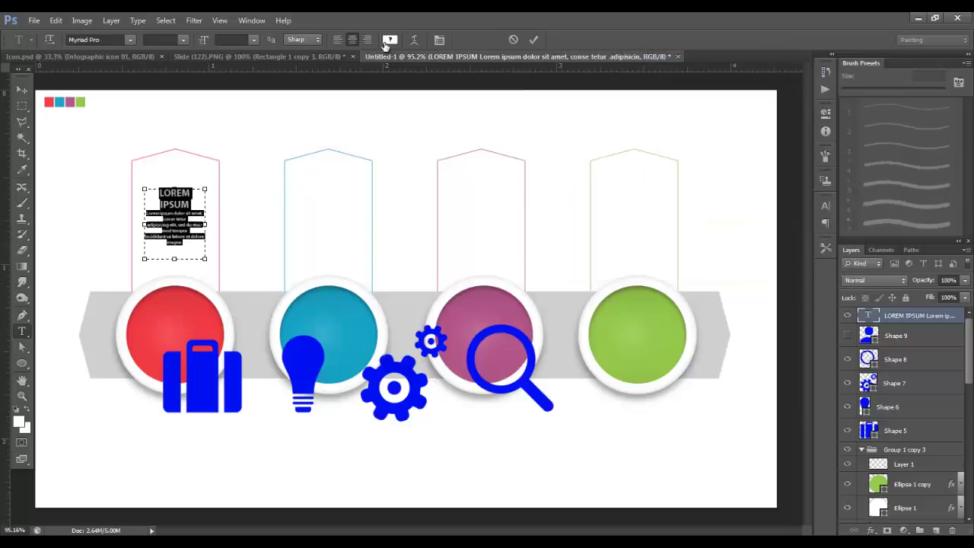
pyautogui.click(388, 40)
pyautogui.click(559, 207)
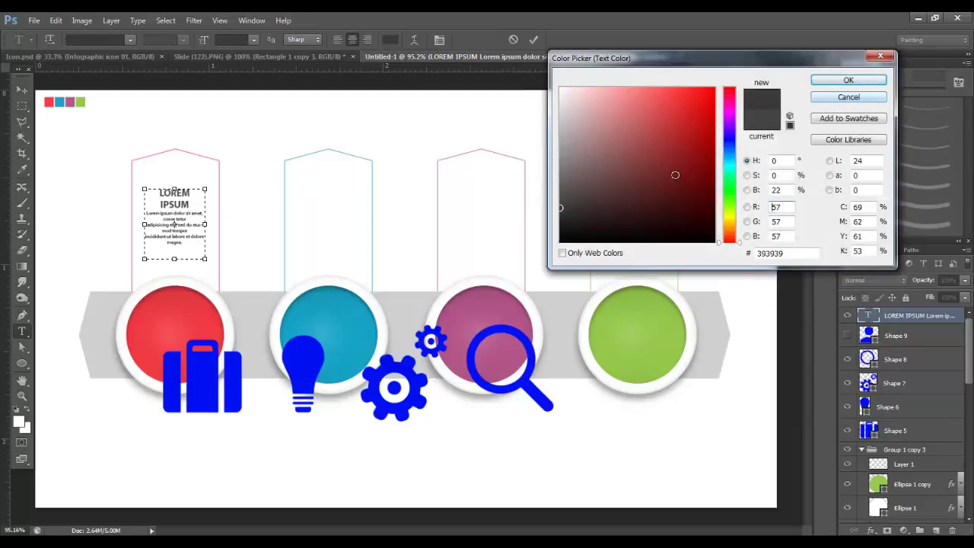
pyautogui.click(847, 80)
pyautogui.click(22, 89)
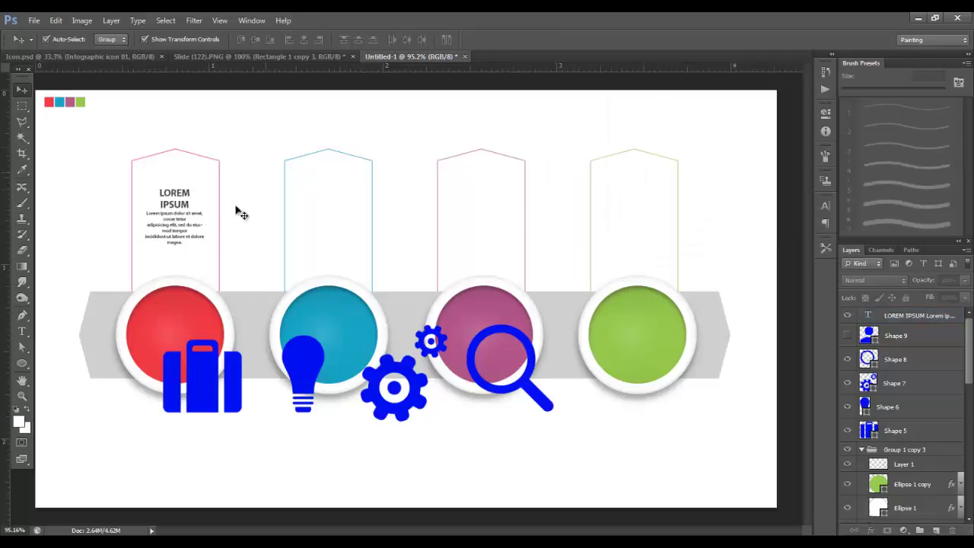
# Duplicate the text layer and place the copy inside the second peaked shape.
pyautogui.click(189, 202)
pyautogui.click(111, 21)
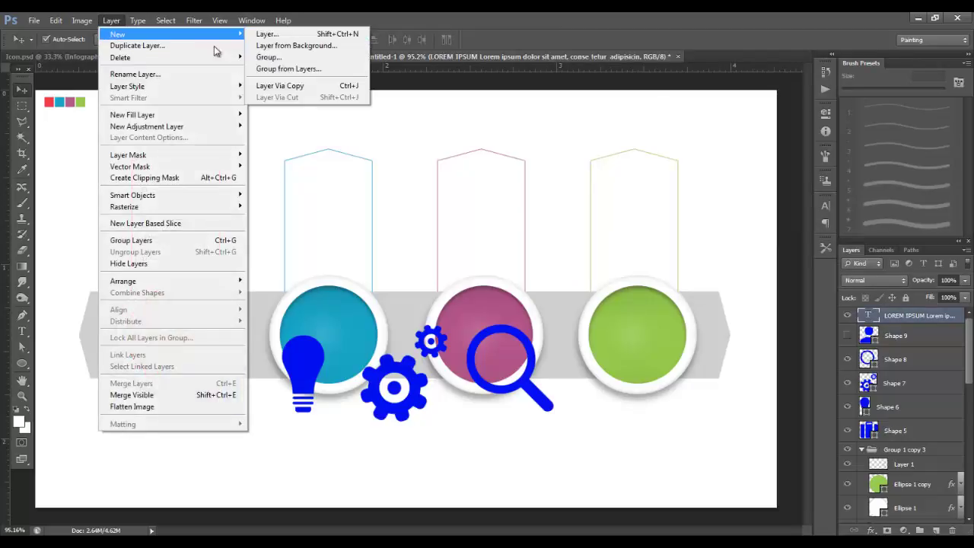
pyautogui.click(279, 85)
pyautogui.click(111, 20)
pyautogui.click(137, 21)
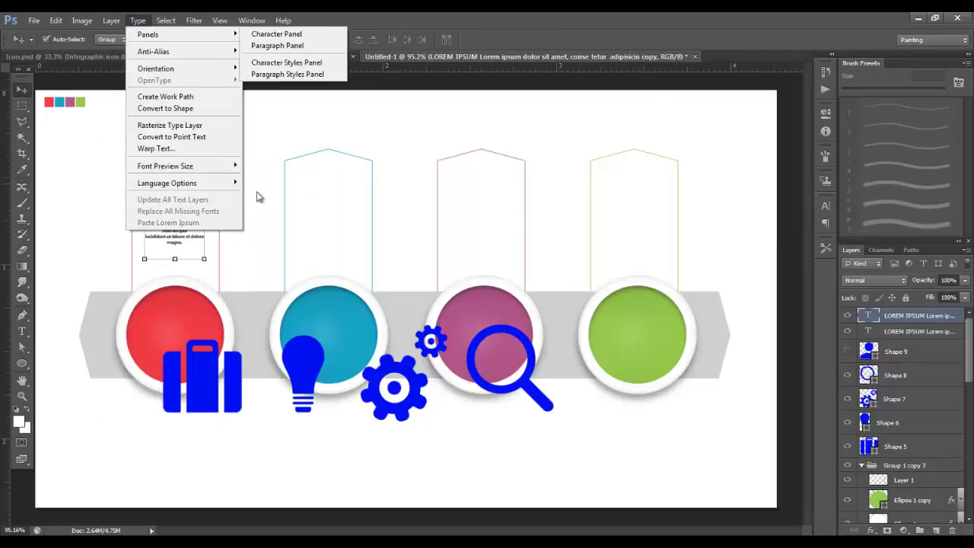
pyautogui.click(273, 145)
pyautogui.moveTo(187, 203); pyautogui.dragTo(342, 206)
# Duplicate the first two text blocks together and place the copies in the third and fourth peaked shapes.
pyautogui.keyDown('shift'); pyautogui.click(187, 197); pyautogui.keyUp('shift')
pyautogui.click(111, 20)
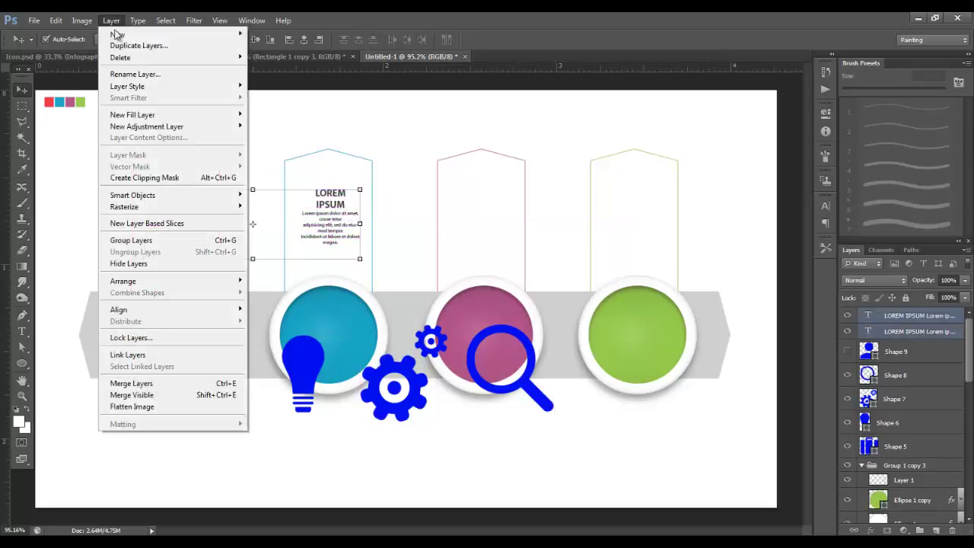
pyautogui.moveTo(126, 34)
pyautogui.click(282, 83)
pyautogui.moveTo(299, 219); pyautogui.dragTo(636, 207)
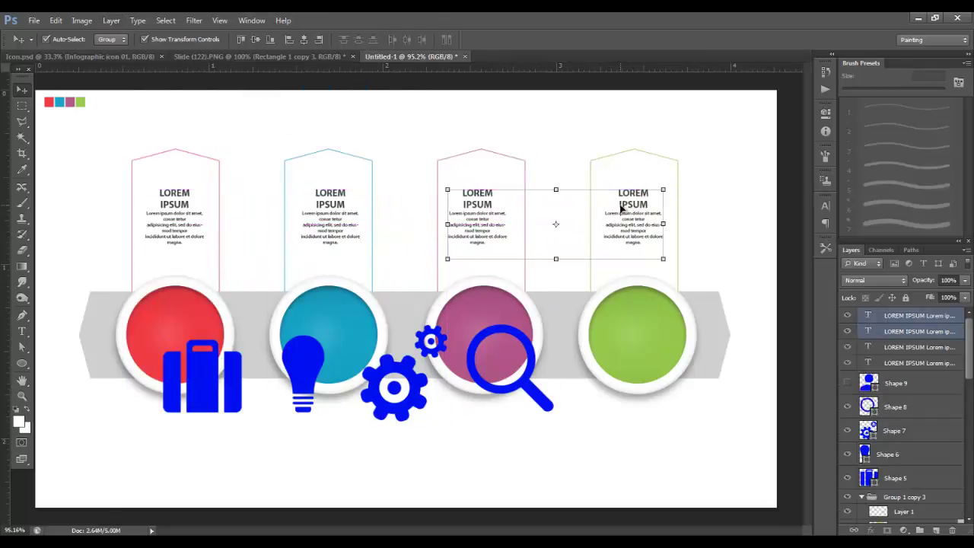
pyautogui.click(744, 194)
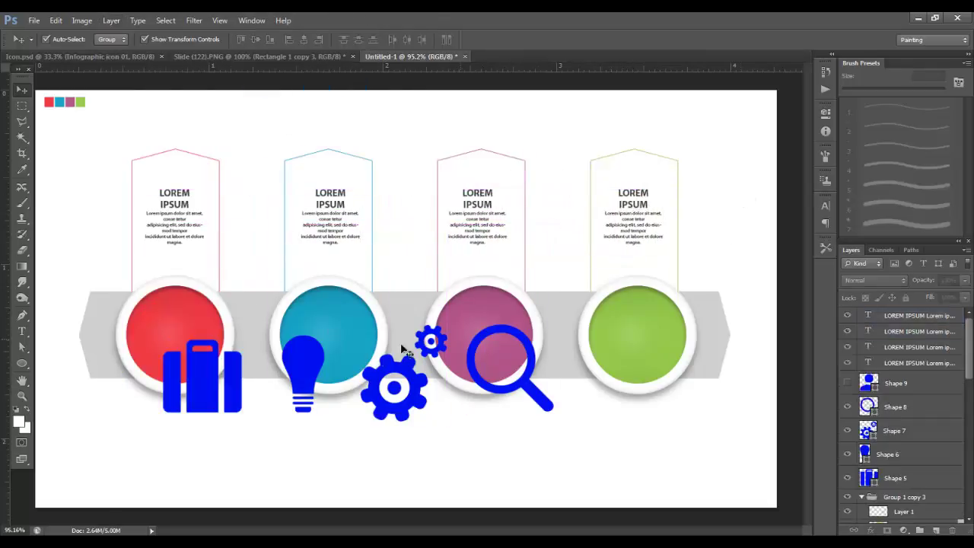
# Select the suitcase, bulb, gears and magnifier icons and scale them down together to fit the circles.
pyautogui.click(495, 340)
pyautogui.keyDown('shift'); pyautogui.click(411, 378); pyautogui.keyUp('shift')
pyautogui.keyDown('shift'); pyautogui.click(305, 361); pyautogui.keyUp('shift')
pyautogui.keyDown('shift'); pyautogui.click(232, 375); pyautogui.keyUp('shift')
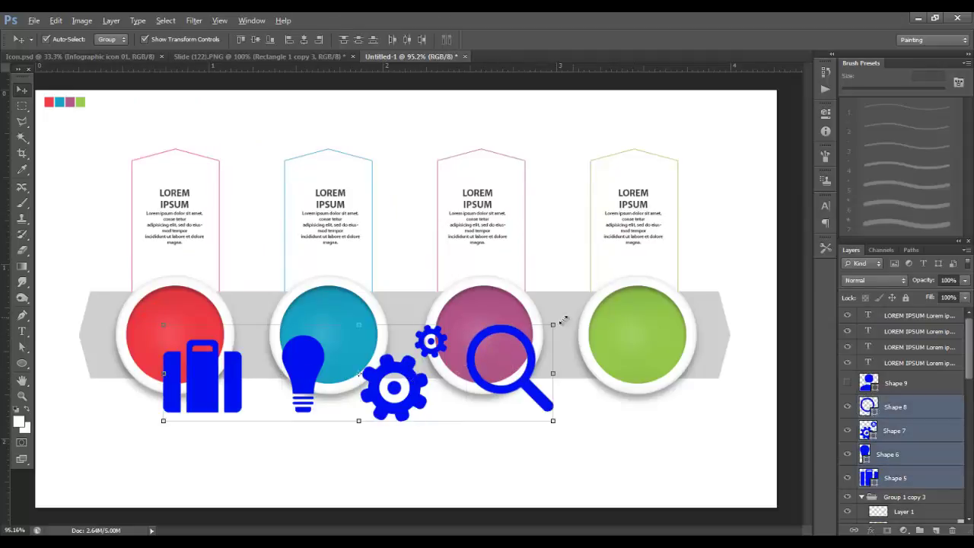
pyautogui.moveTo(553, 420); pyautogui.dragTo(431, 390)
pyautogui.click(611, 39)
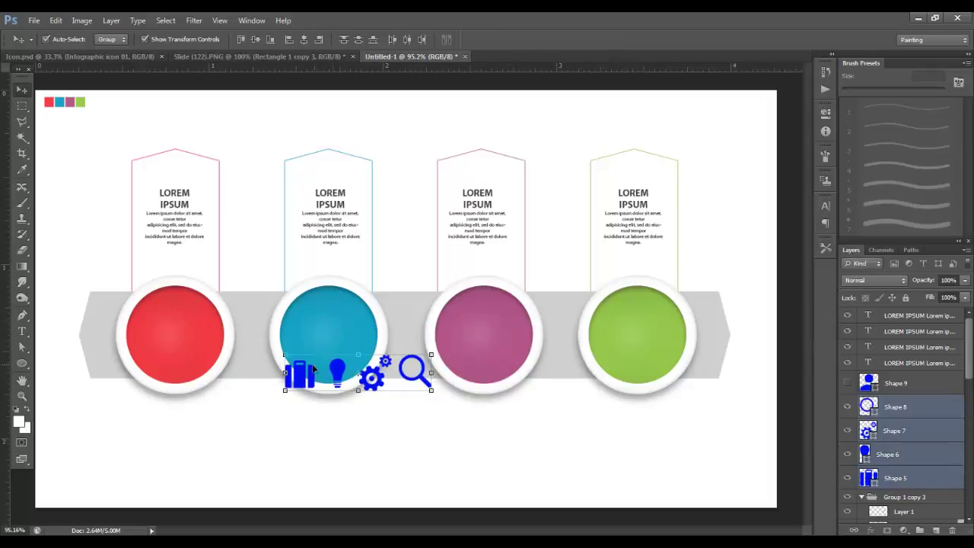
pyautogui.click(340, 337)
# Place the suitcase, bulb, gears and magnifier icons in the red, blue, purple and green circles respectively.
pyautogui.click(301, 378)
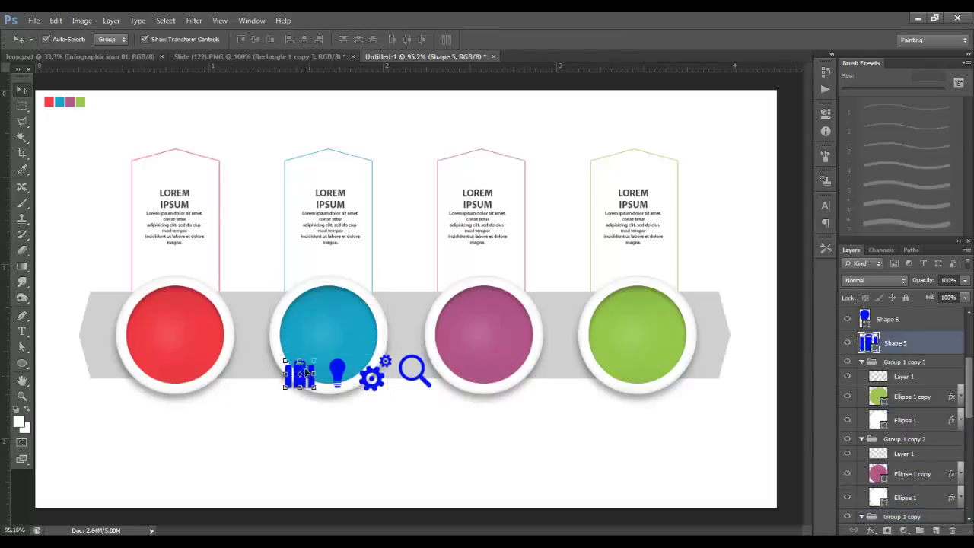
pyautogui.moveTo(304, 371); pyautogui.dragTo(186, 342)
pyautogui.moveTo(337, 374); pyautogui.dragTo(326, 338)
pyautogui.moveTo(376, 379); pyautogui.dragTo(485, 340)
pyautogui.moveTo(423, 384); pyautogui.dragTo(656, 328)
# Select all four icons and align their vertical centres.
pyautogui.keyDown('shift'); pyautogui.click(492, 343); pyautogui.keyUp('shift')
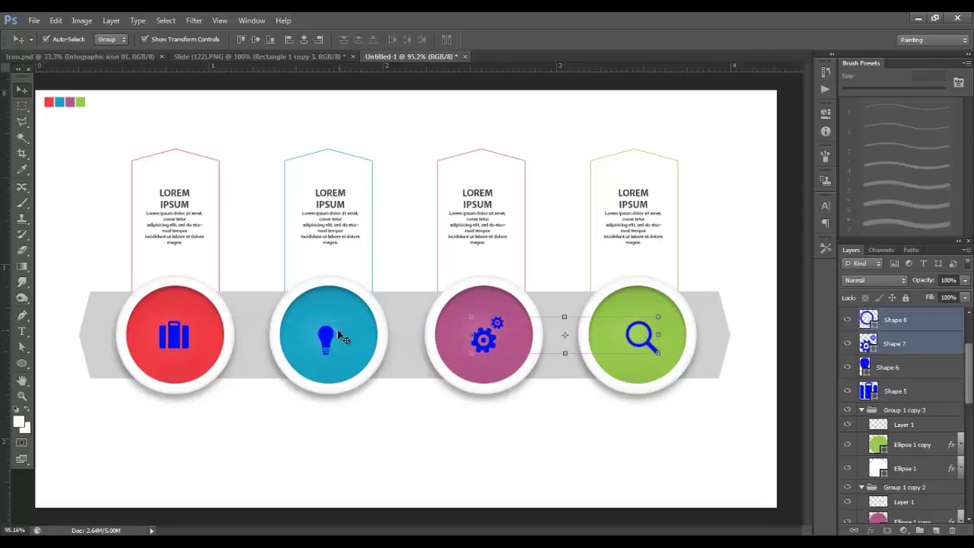
pyautogui.keyDown('shift'); pyautogui.click(335, 332); pyautogui.keyUp('shift')
pyautogui.keyDown('shift'); pyautogui.click(174, 334); pyautogui.keyUp('shift')
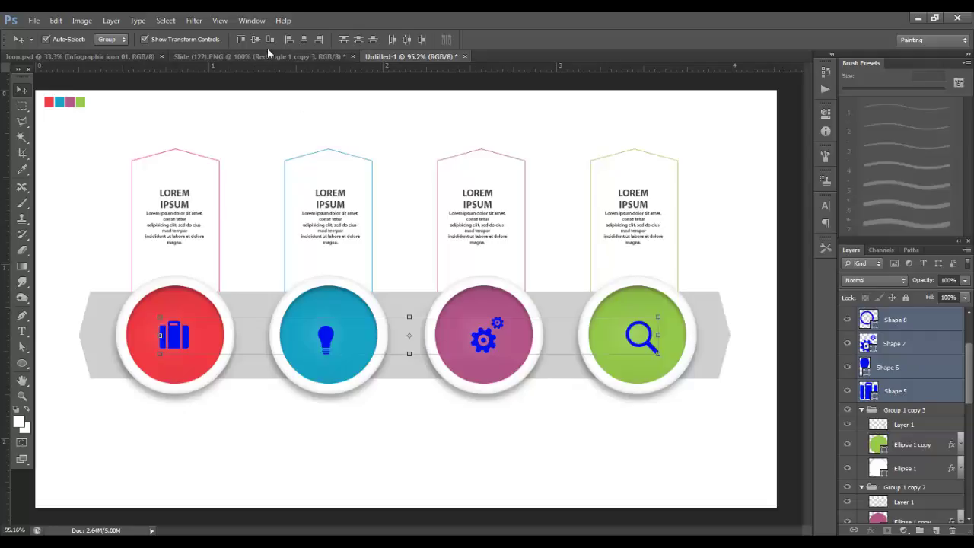
# Recolour the magnifier icon, Shape 8, white (ffffff).
pyautogui.click(894, 319)
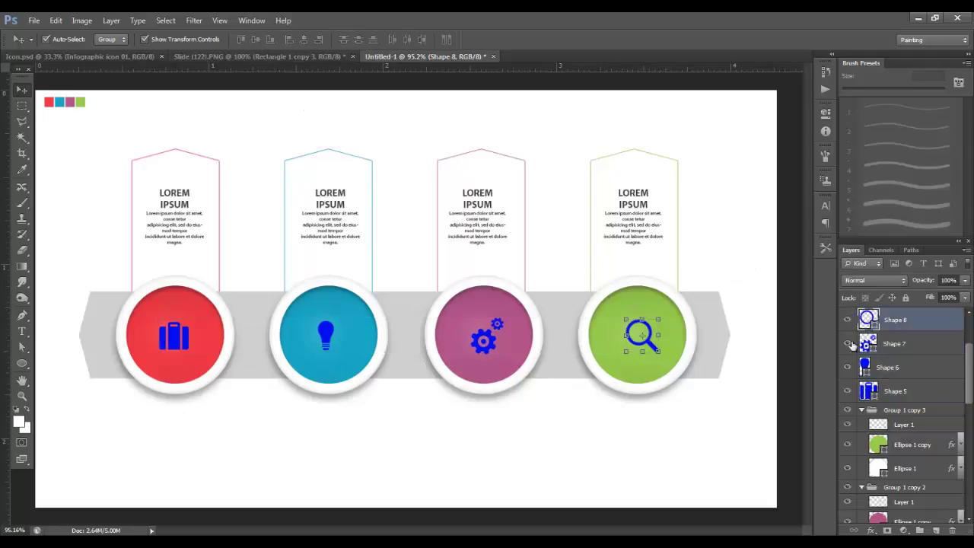
pyautogui.doubleClick(874, 325)
pyautogui.click(561, 88)
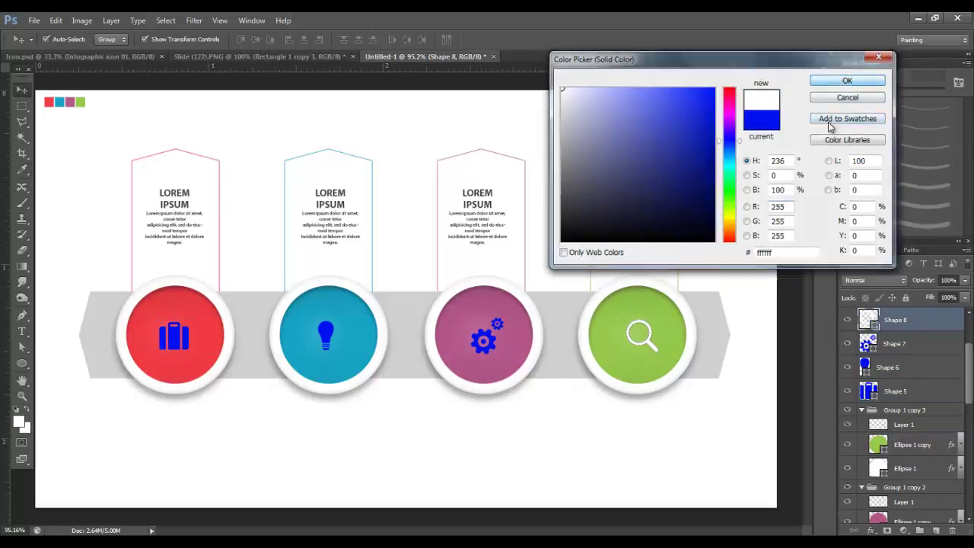
pyautogui.click(849, 79)
# Recolour the gears icon, Shape 7, white.
pyautogui.click(502, 321)
pyautogui.doubleClick(868, 344)
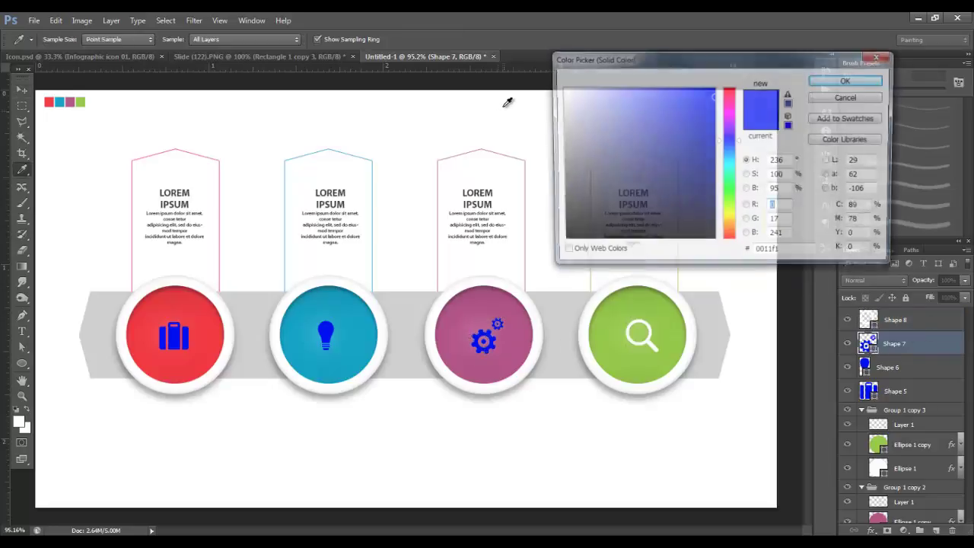
pyautogui.click(562, 88)
pyautogui.click(870, 82)
# Recolour the light bulb icon, Shape 6, white (ffffff).
pyautogui.click(325, 332)
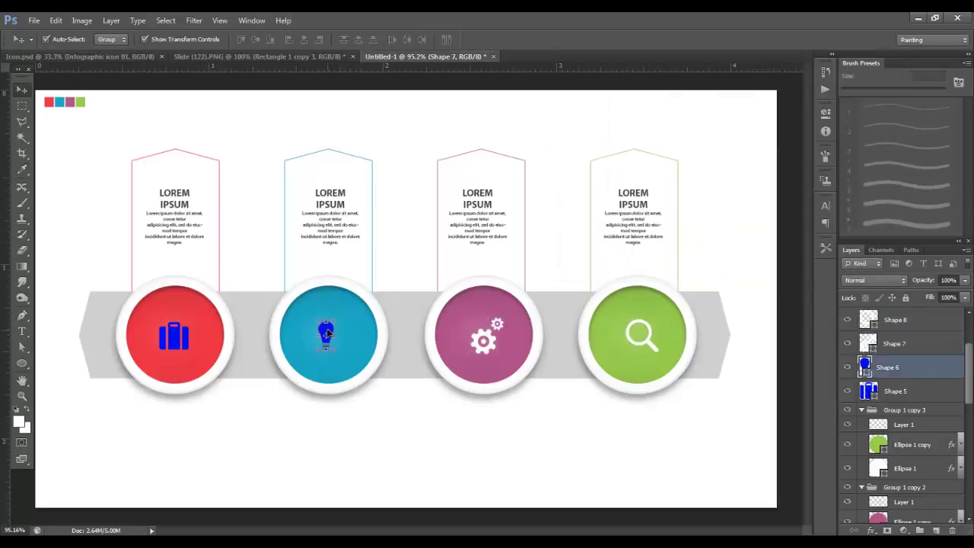
pyautogui.doubleClick(867, 369)
pyautogui.click(561, 85)
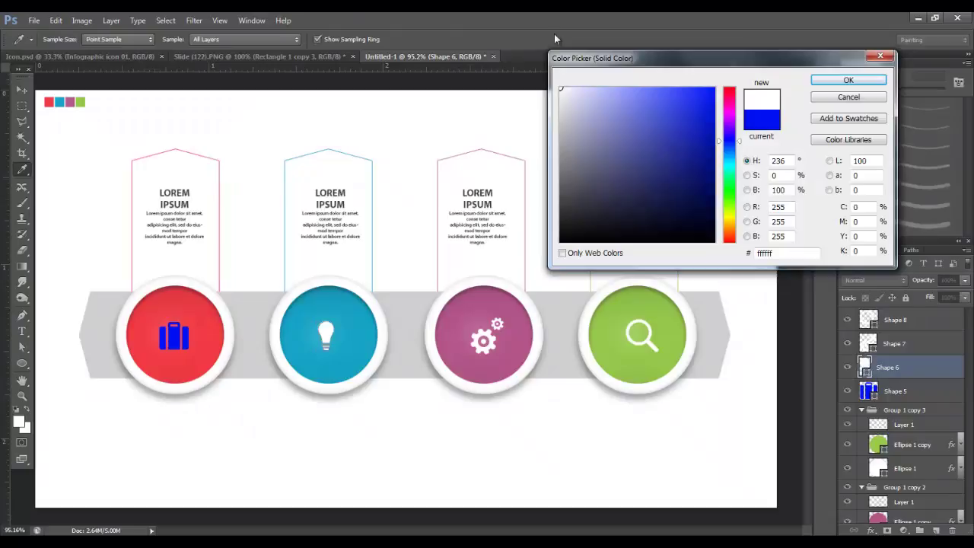
pyautogui.click(818, 79)
# Recolour the suitcase icon, Shape 5, white.
pyautogui.click(187, 334)
pyautogui.doubleClick(868, 390)
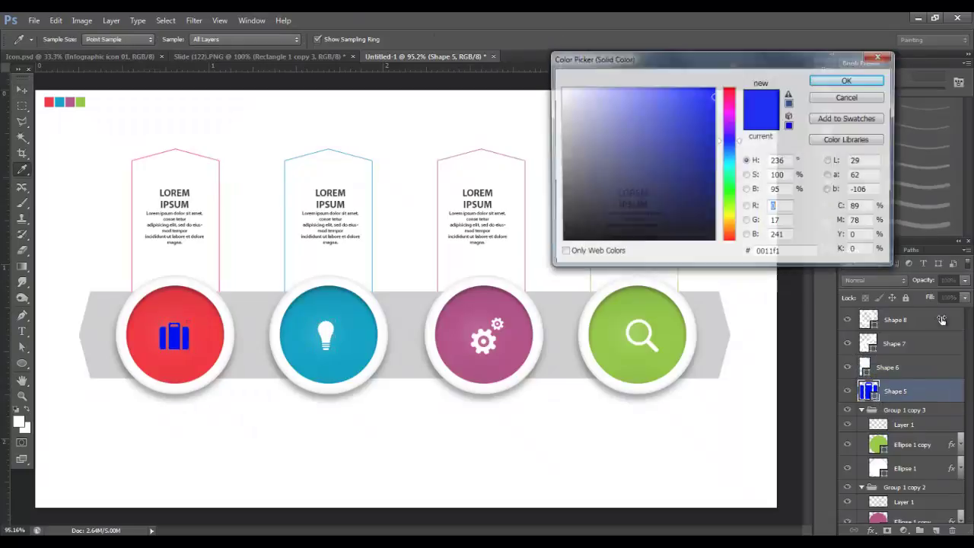
pyautogui.click(563, 86)
pyautogui.click(817, 79)
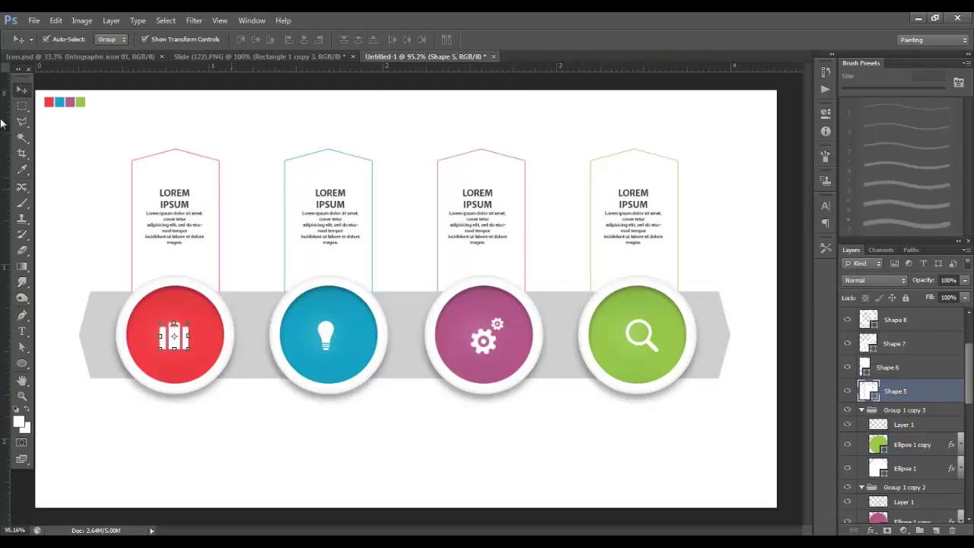
# Delete the four small palette swatches from the corner of the canvas.
pyautogui.click(67, 104)
pyautogui.scroll(-1, 967, 521)
pyautogui.scroll(1, 967, 521)
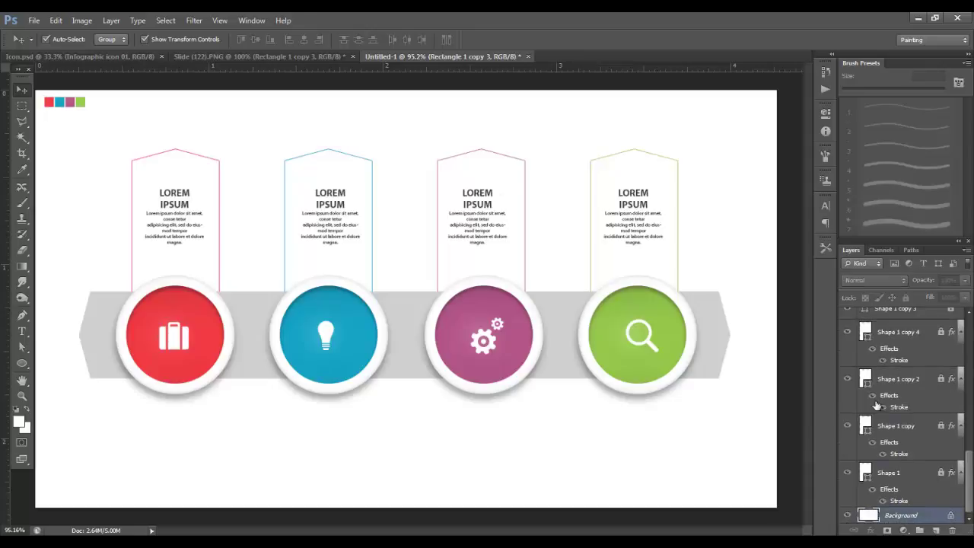
pyautogui.press('Delete')
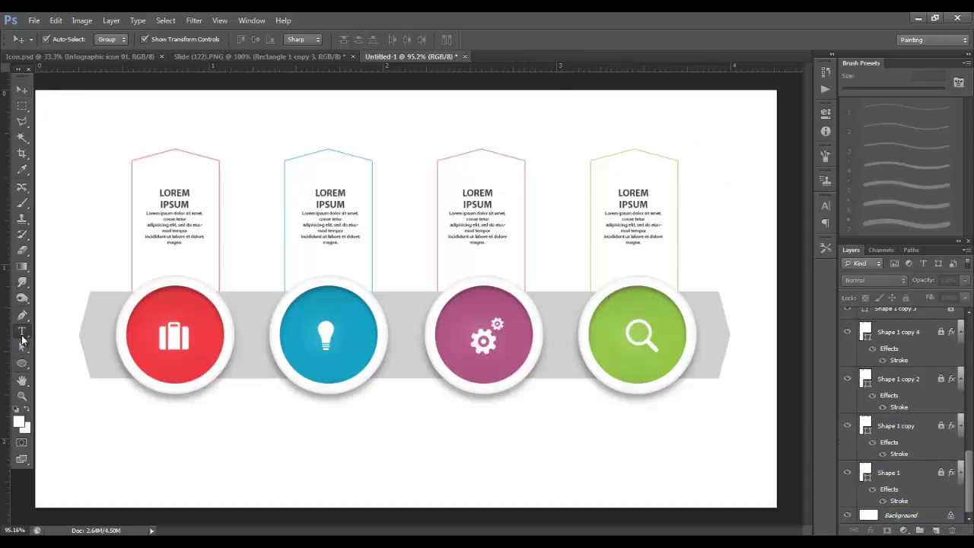
# Add the text 01 below the red circle.
pyautogui.click(22, 331)
pyautogui.click(171, 441)
pyautogui.write('01')
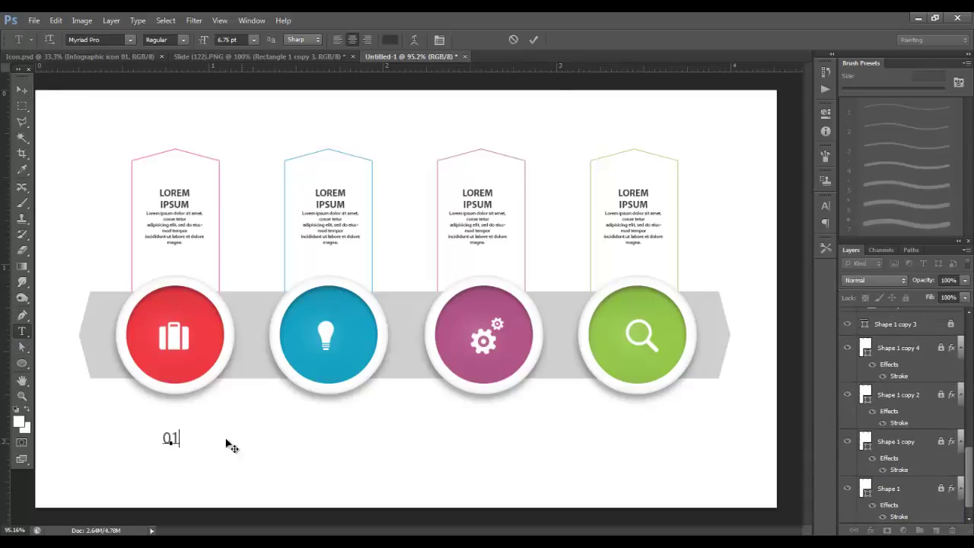
# Format the 01 label below the red circle as Bold at 15 pt.
pyautogui.hotkey('ctrl', 'a')
pyautogui.click(182, 43)
pyautogui.click(199, 128)
pyautogui.doubleClick(228, 39)
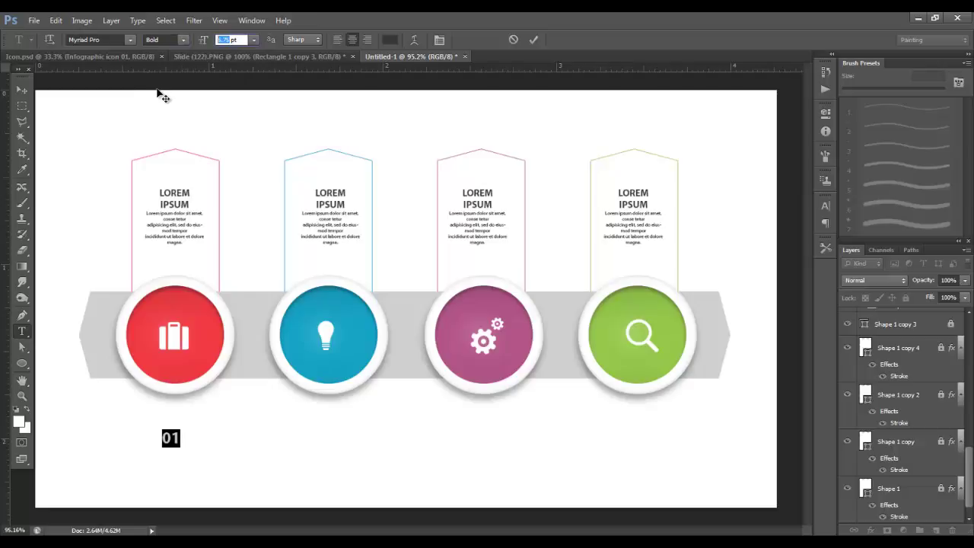
pyautogui.write('12')
pyautogui.press('Return')
pyautogui.write('1')
pyautogui.press('Return')
pyautogui.write('15')
pyautogui.press('Return')
pyautogui.click(22, 89)
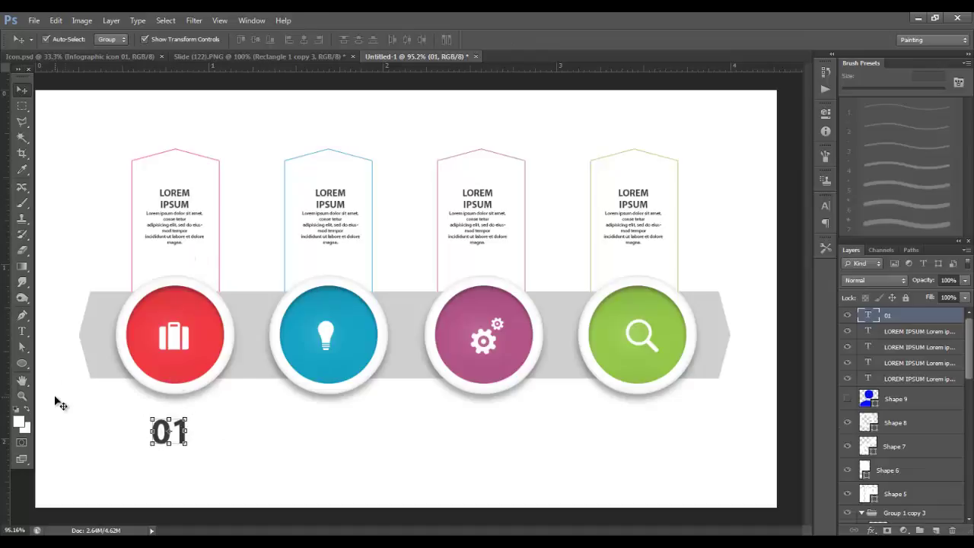
# Set the text colour of the 01 label to dark grey 212121.
pyautogui.click(22, 331)
pyautogui.click(389, 39)
pyautogui.click(559, 224)
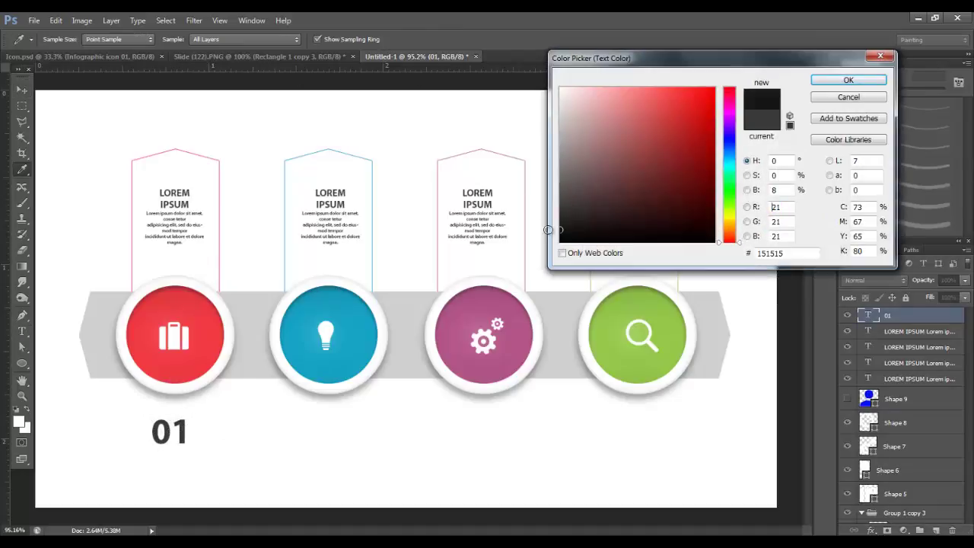
pyautogui.click(553, 223)
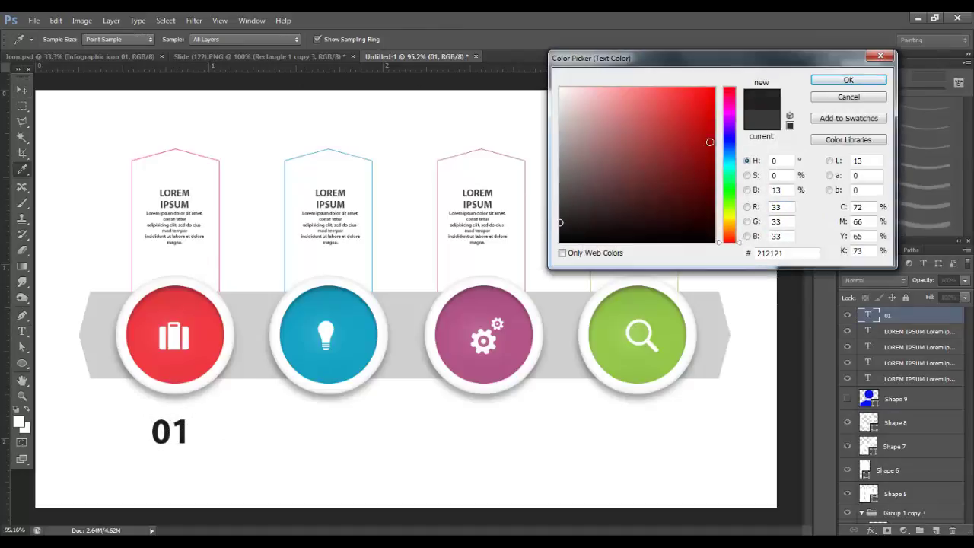
pyautogui.press('Return')
# Duplicate the 01 label and place the copy below the blue circle.
pyautogui.press('v')
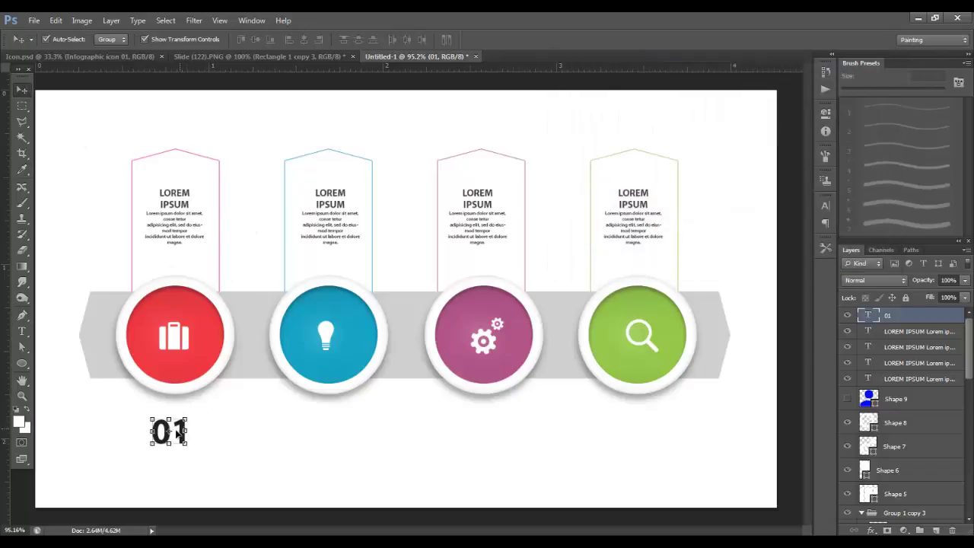
pyautogui.moveTo(169, 430); pyautogui.dragTo(338, 428)
pyautogui.click(112, 20)
pyautogui.moveTo(114, 35)
pyautogui.click(274, 84)
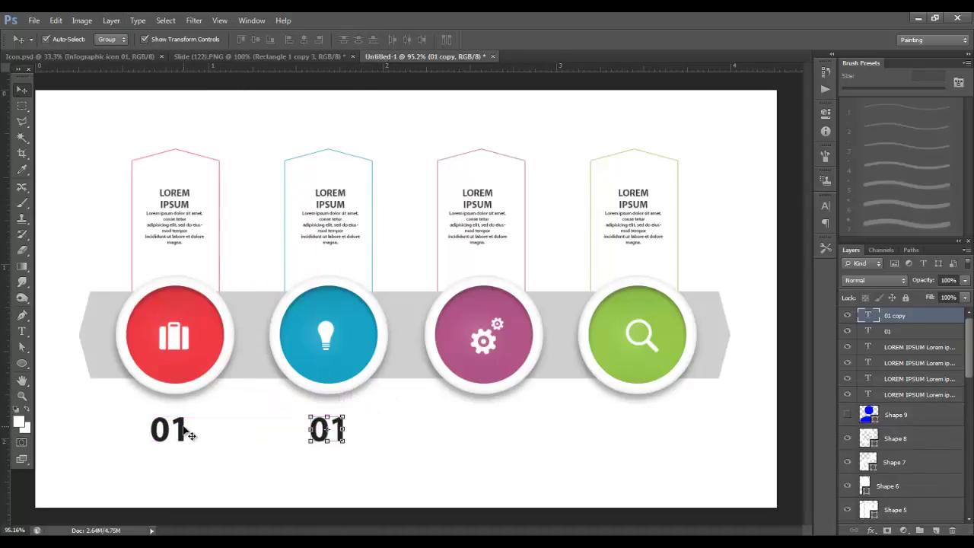
# Duplicate both 01 labels together and place the copies below the purple and green circles.
pyautogui.keyDown('shift'); pyautogui.click(185, 430); pyautogui.keyUp('shift')
pyautogui.click(111, 20)
pyautogui.moveTo(118, 35)
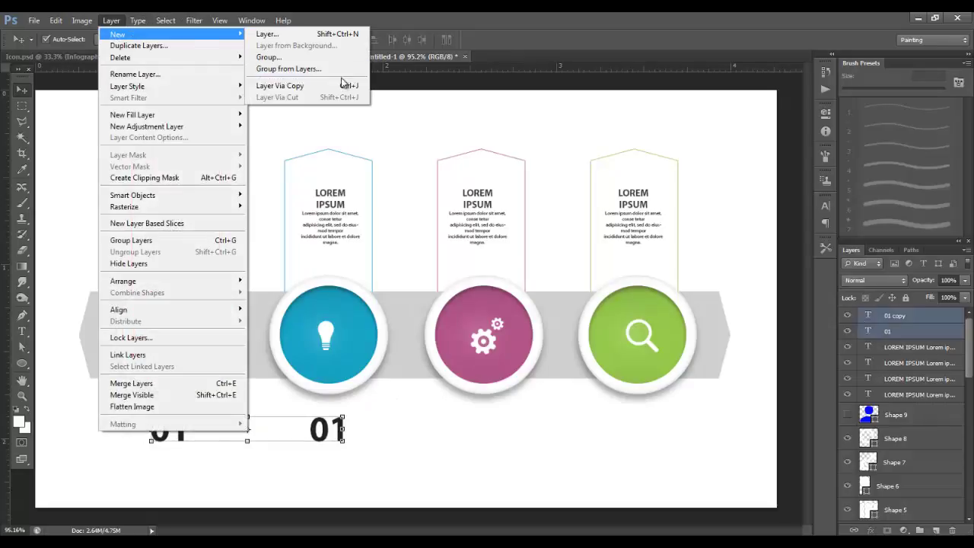
pyautogui.click(342, 85)
pyautogui.moveTo(327, 440); pyautogui.dragTo(642, 443)
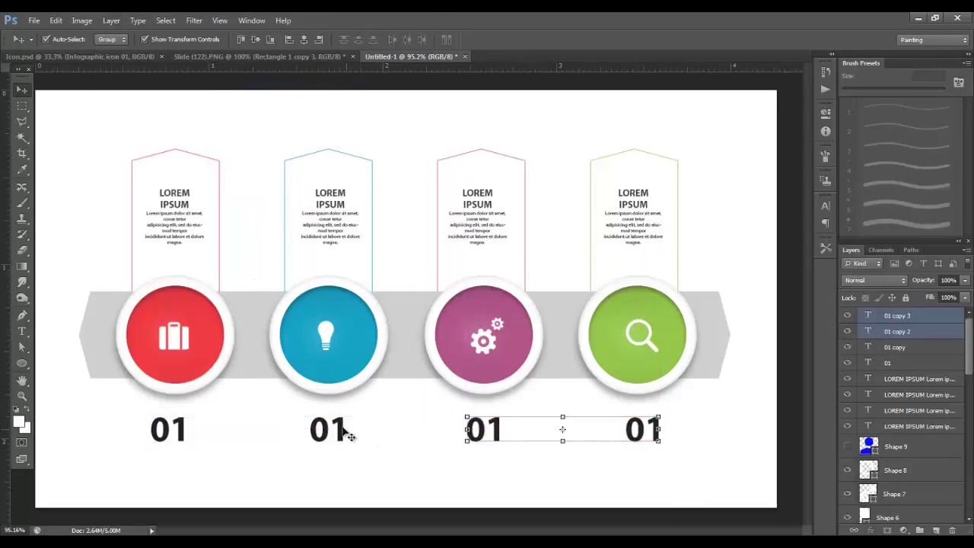
# Select the digit 1 in the number label below the blue circle for editing.
pyautogui.click(348, 434)
pyautogui.click(22, 331)
pyautogui.moveTo(330, 431); pyautogui.dragTo(379, 432)
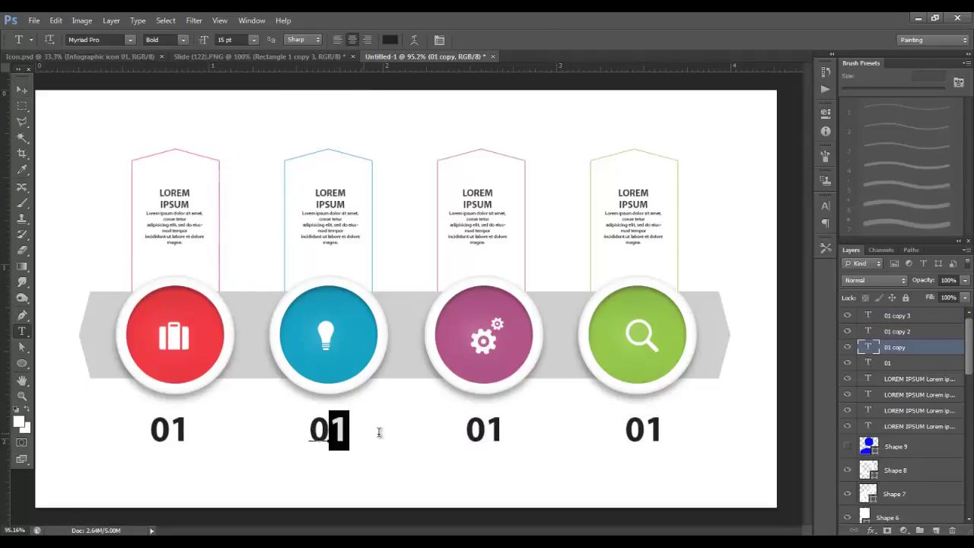